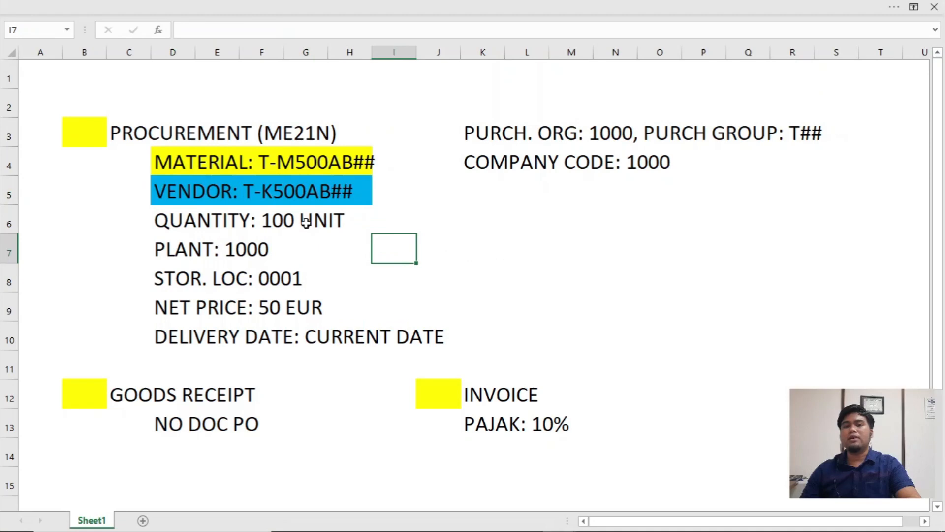
- Colour the letter B in the material code T-M500AB## in cell D4 red
click(348, 162)
double_click(176, 164)
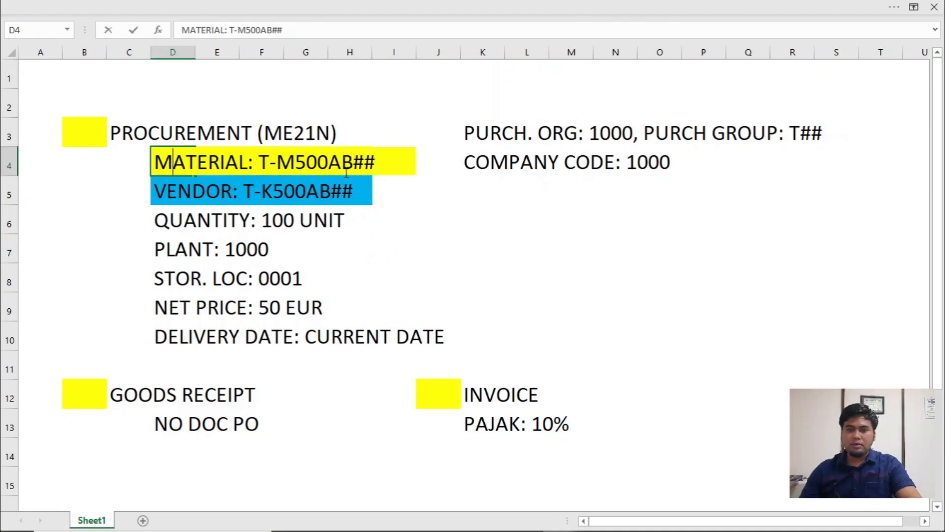
drag(355, 169, 341, 165)
click(238, 13)
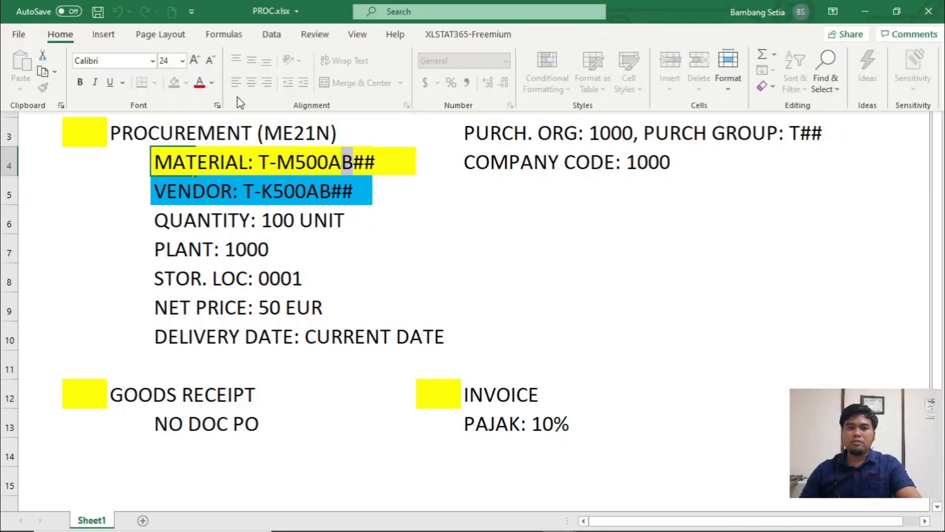
click(200, 82)
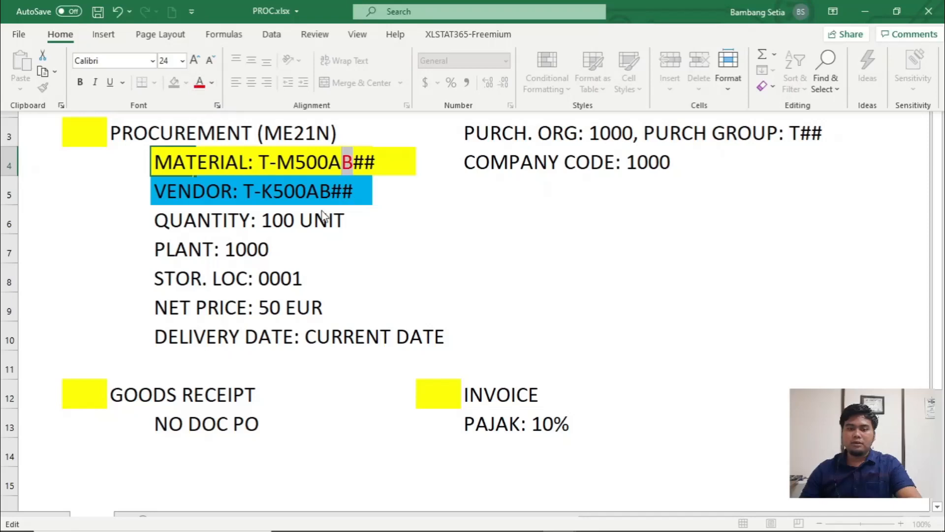
- Colour the letter B in the vendor code T-K500AB## in cell D5 red
click(204, 191)
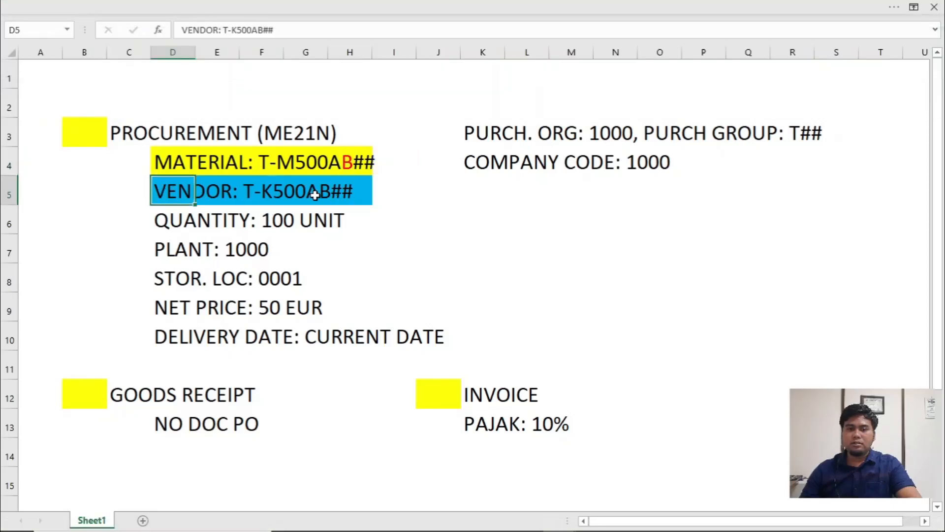
double_click(163, 192)
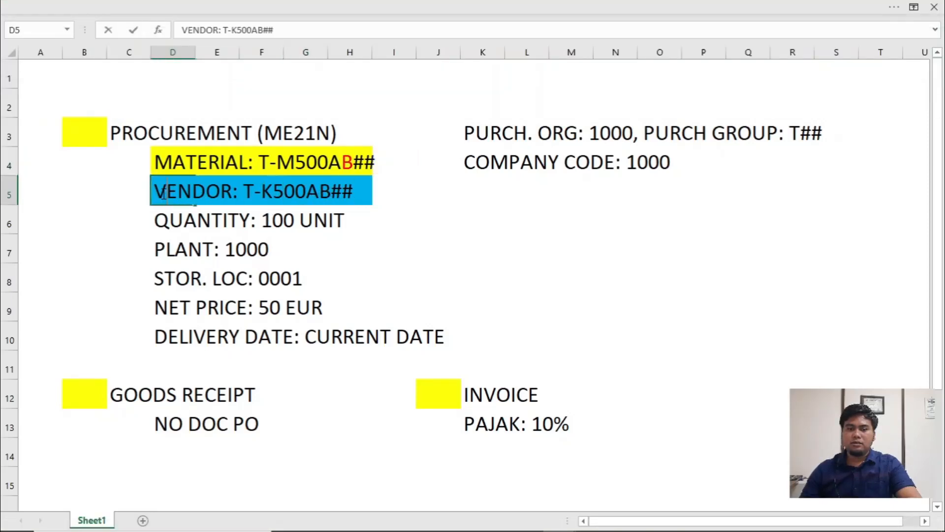
drag(332, 192, 320, 192)
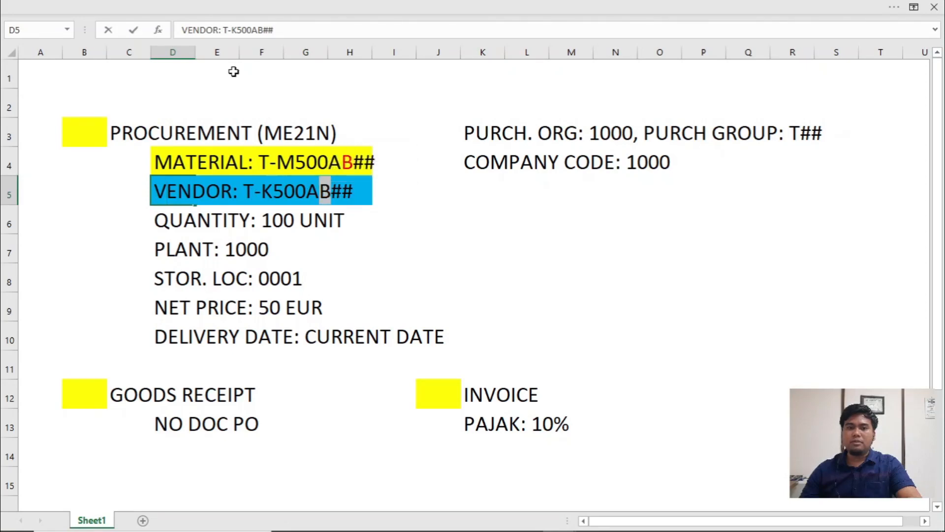
click(199, 6)
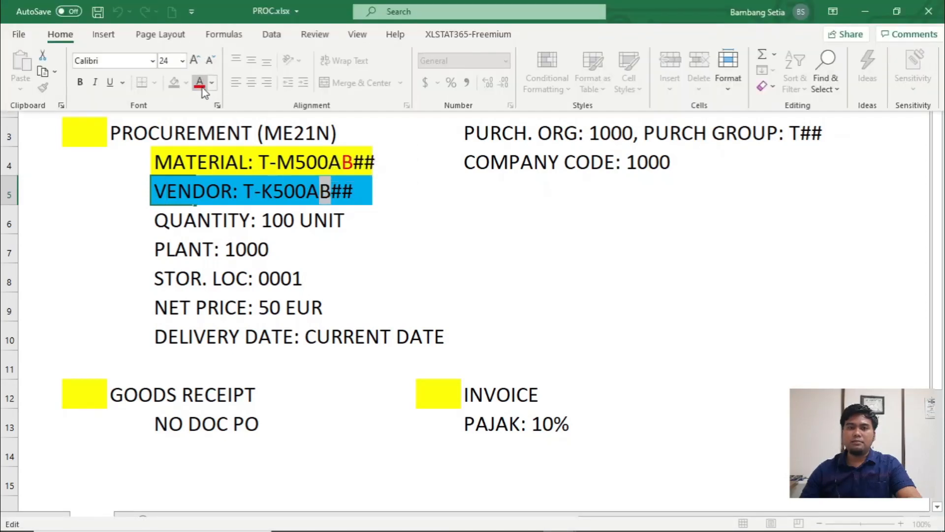
click(200, 82)
click(316, 239)
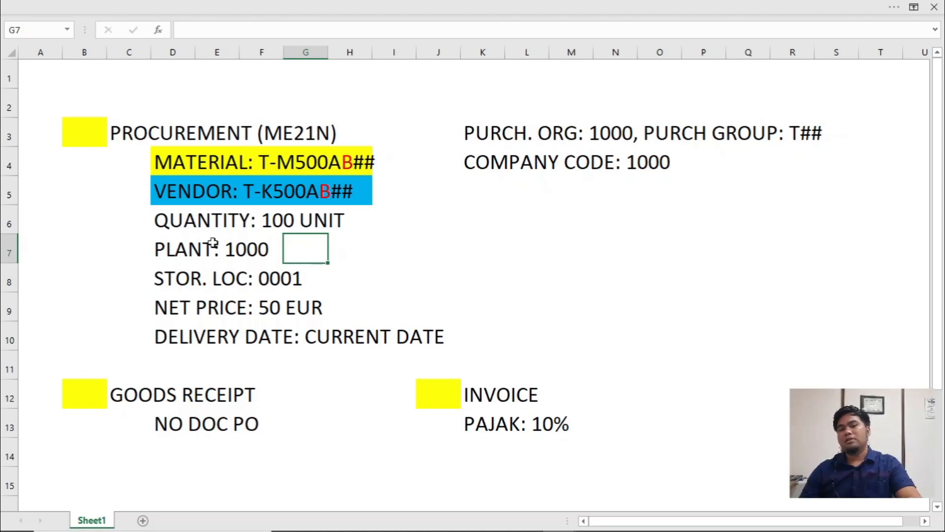
- Check the purchase order data in the SCM500 PDF and fill the net price cells D9:G9 with blue
key(alt+Tab)
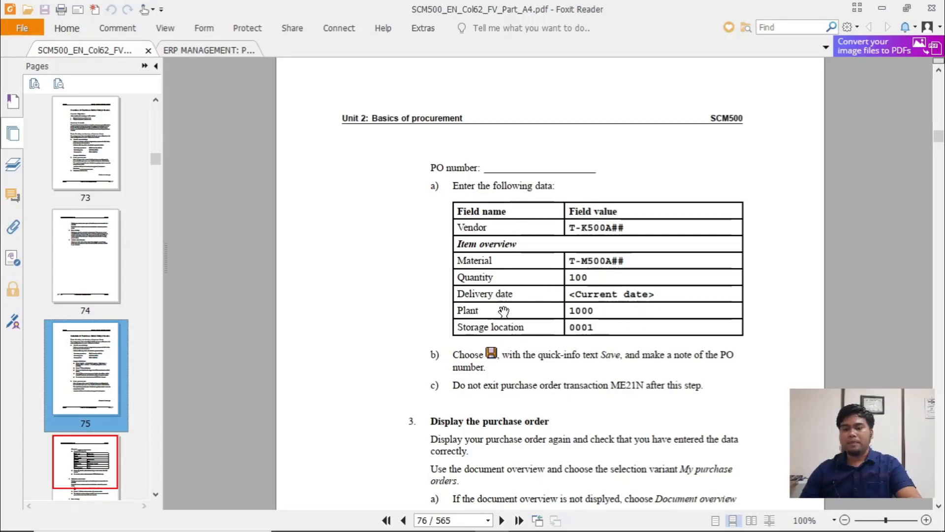
key(alt+Tab)
click(211, 302)
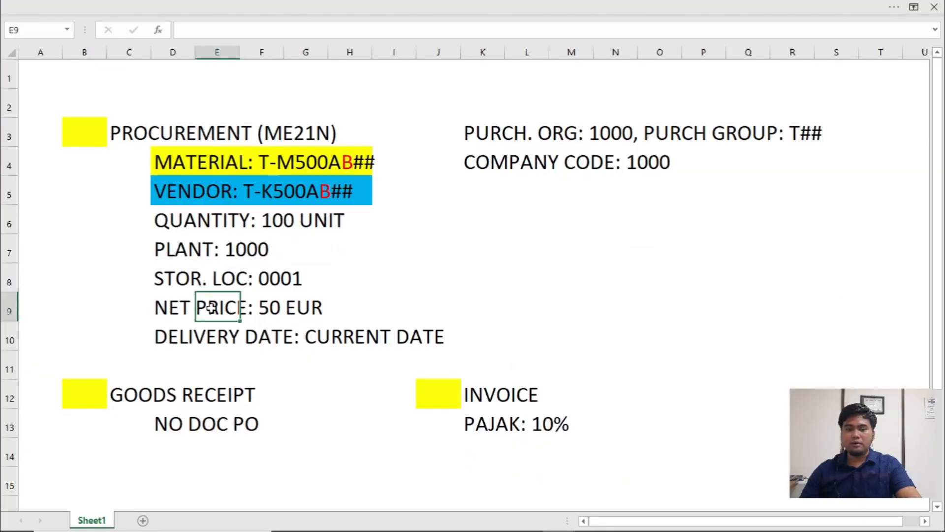
click(339, 307)
drag(163, 300, 312, 320)
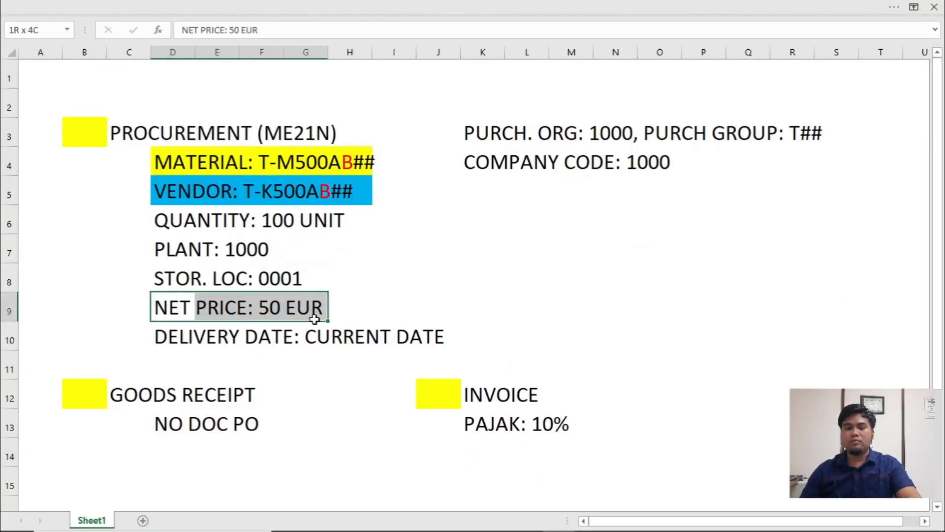
click(229, 6)
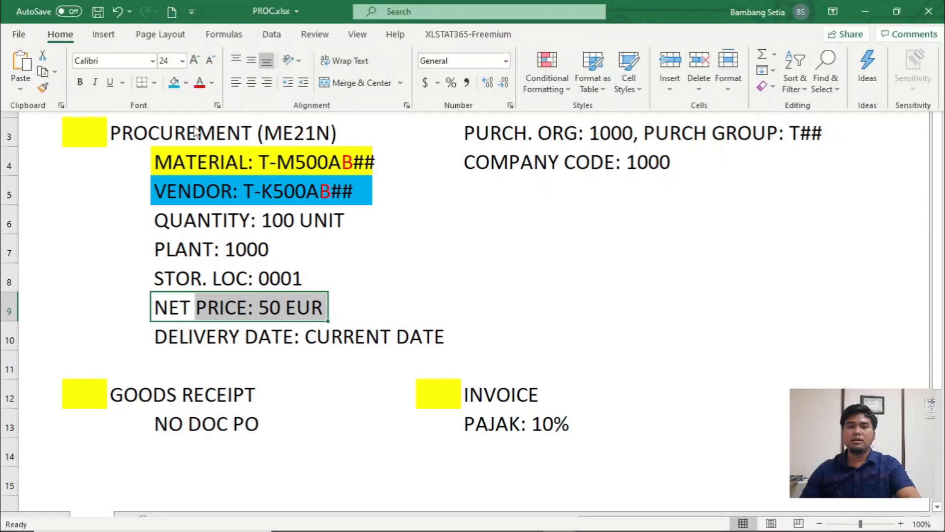
click(180, 85)
click(357, 304)
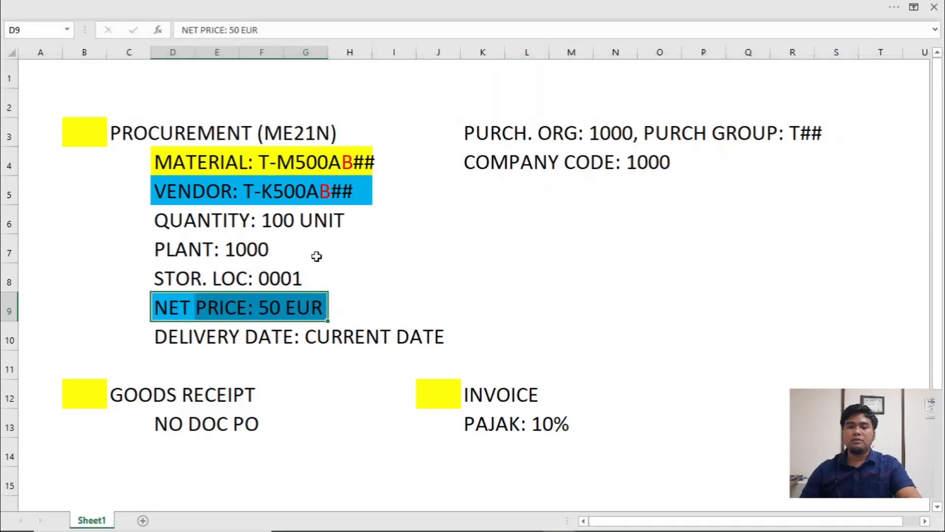
click(320, 313)
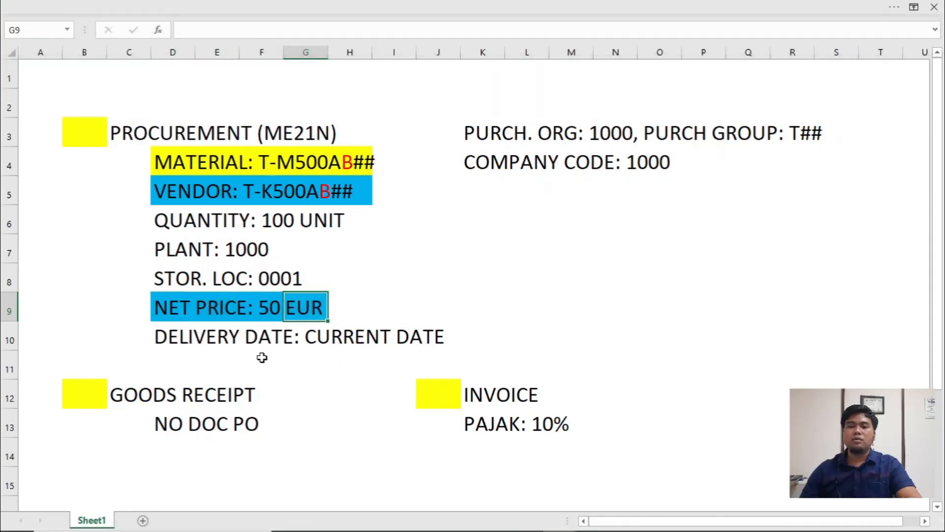
click(522, 225)
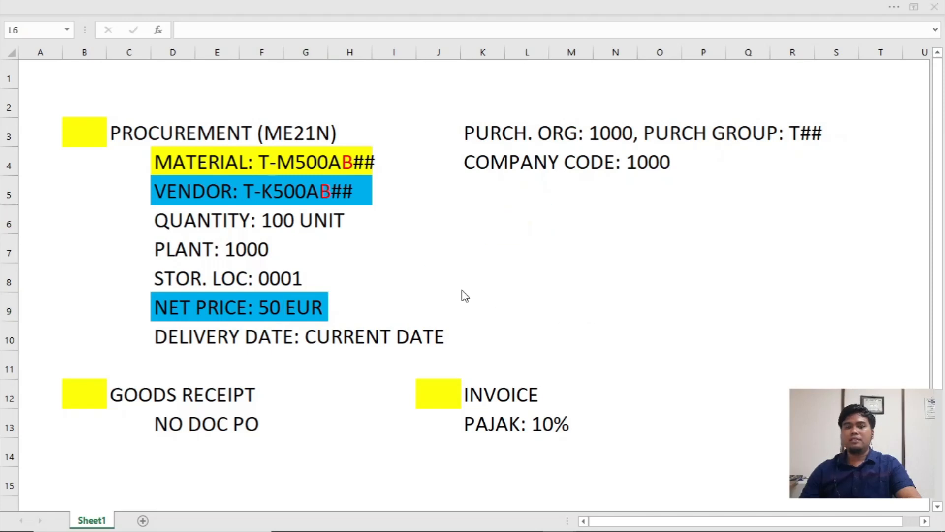
- Switch to SAP Logon and open the logon screen of the EG1 connection
key(alt+Tab)
key(alt+Tab)
key(alt+Tab)
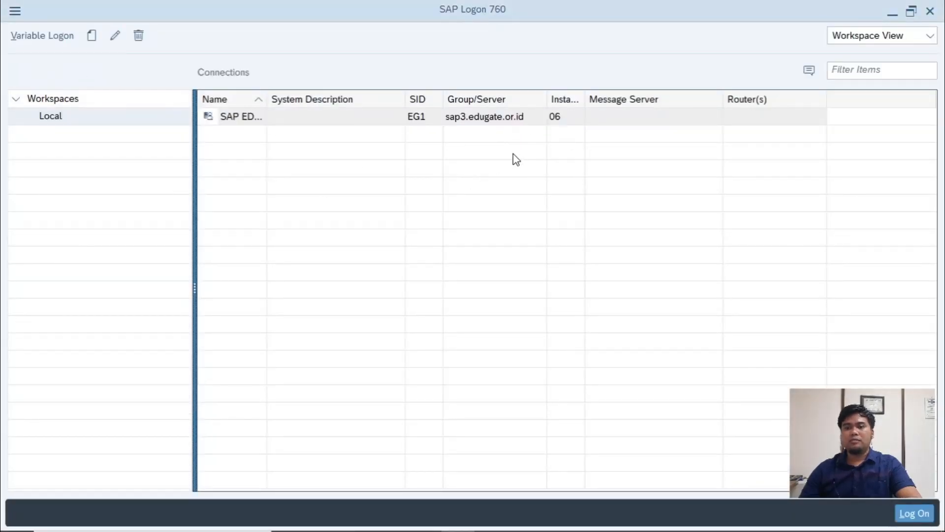
click(915, 512)
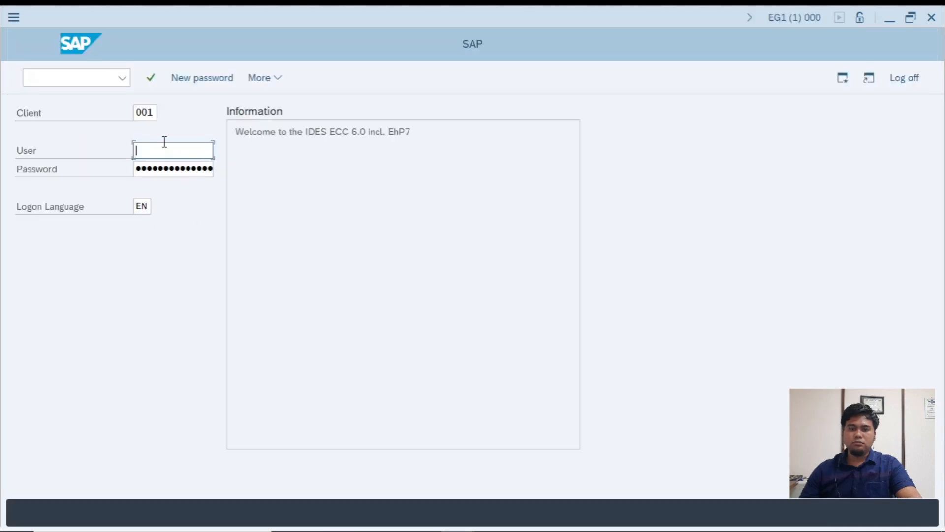
- Log on to client 917 with the saved training user ID starting with 25 and the account password
double_click(148, 113)
text(917)
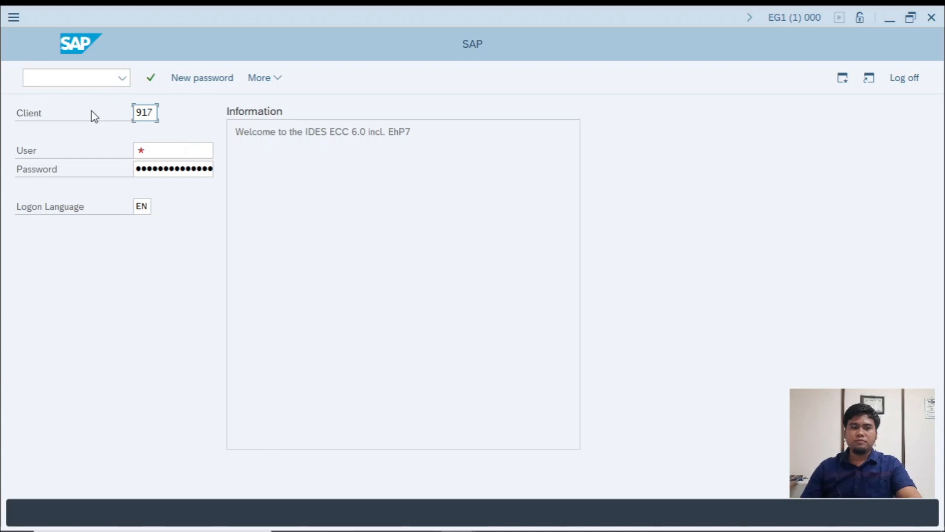
click(150, 153)
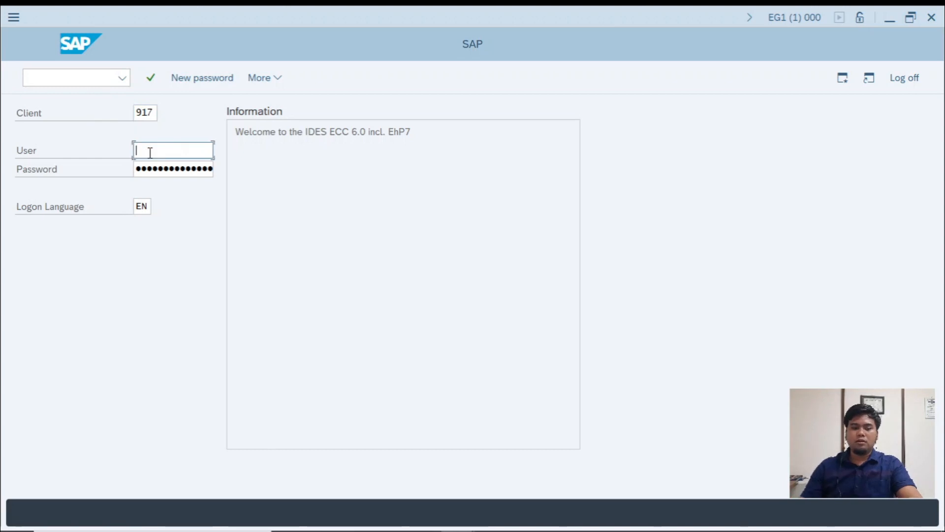
text(25)
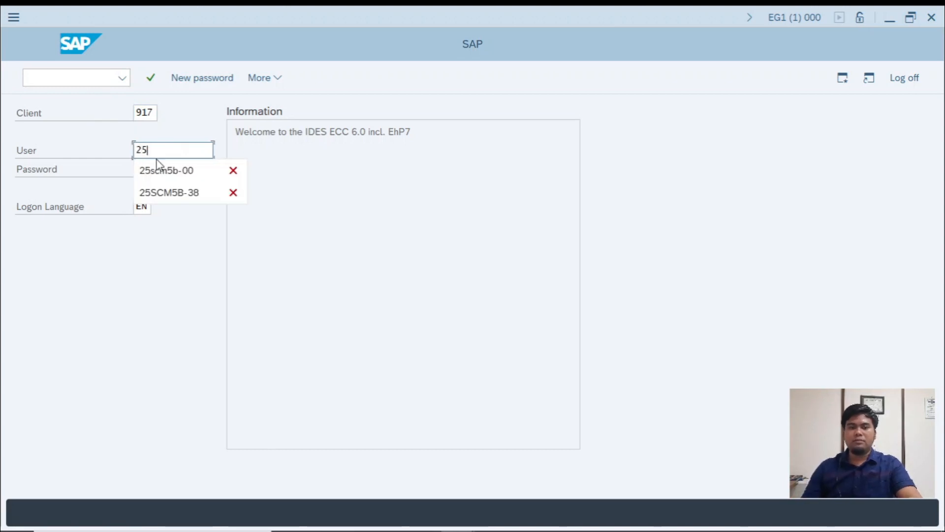
click(160, 171)
click(176, 170)
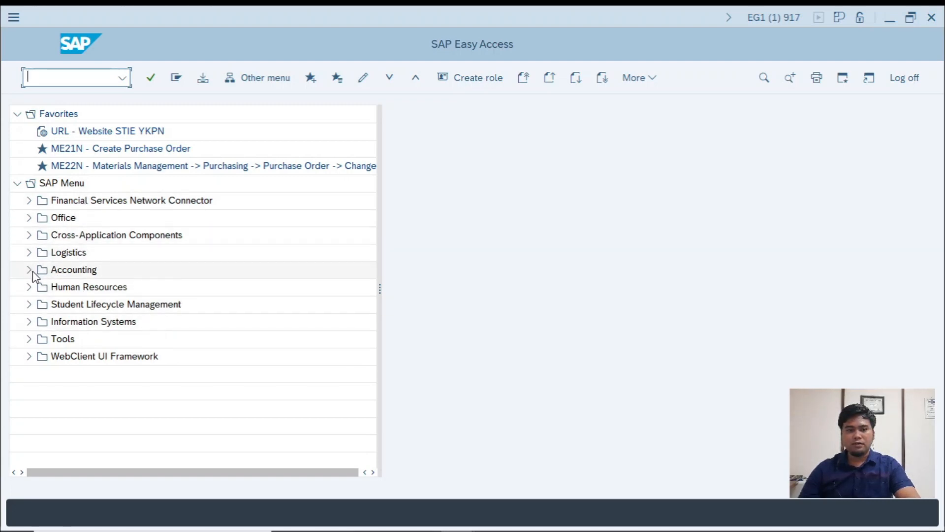
- Switch to the SCM500 PDF in Foxit Reader and review the purchase order exercise's default values and the path to ME21N
key(alt+Tab)
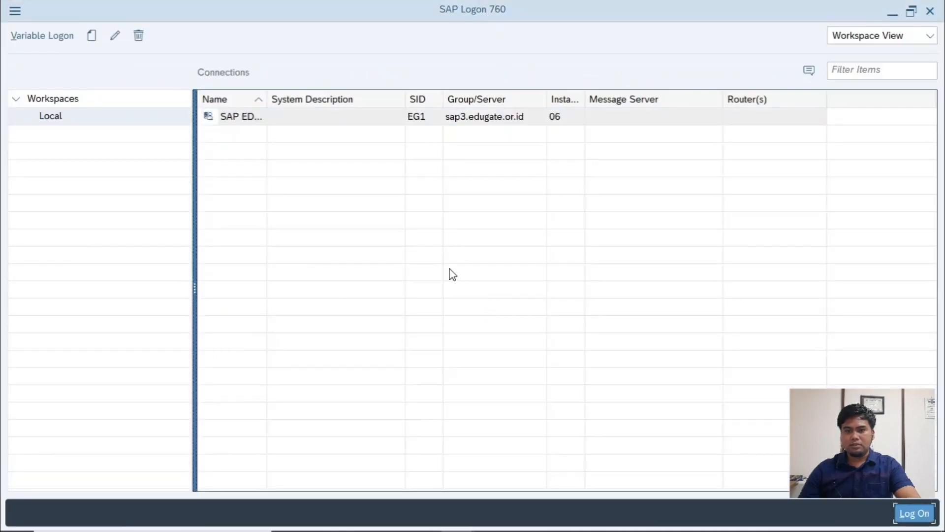
key(alt+Tab)
key(alt+Tab)
key(alt+Tab)
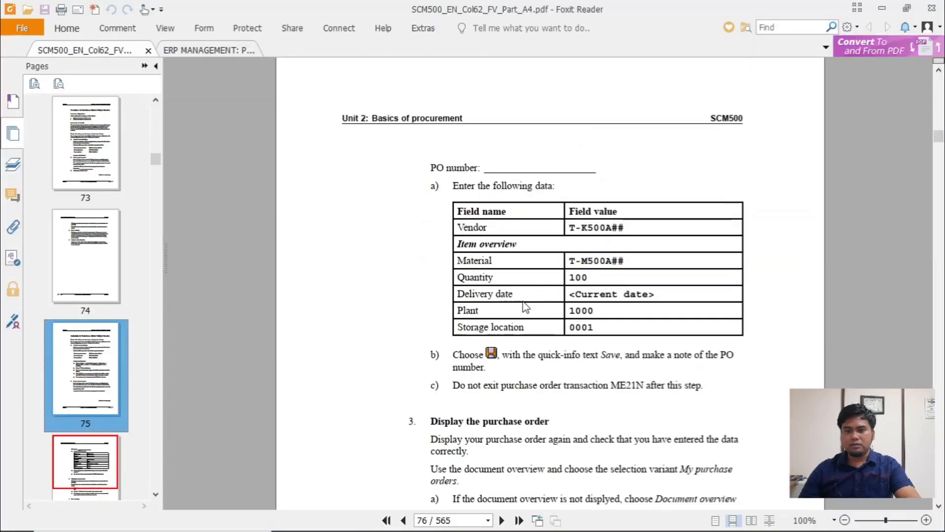
scroll(526, 362, up, 5)
scroll(610, 268, up, 5)
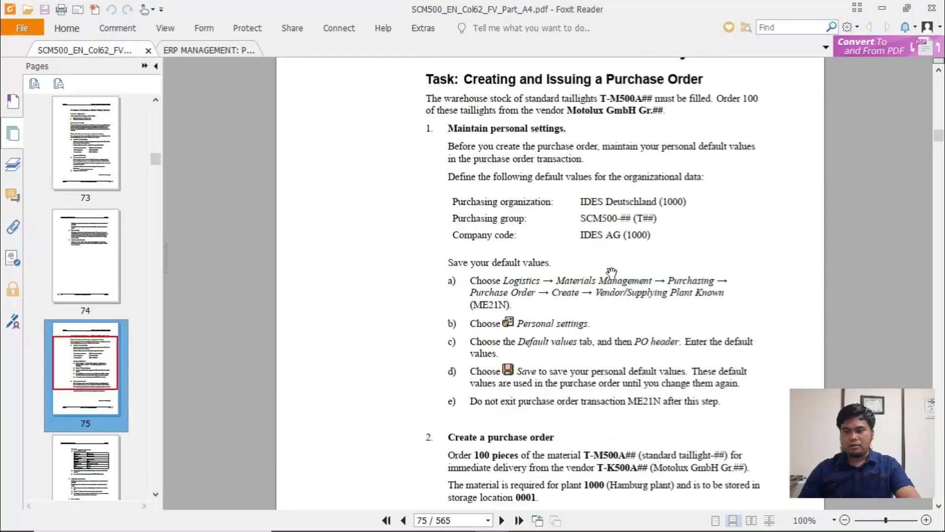
scroll(606, 335, down, 1)
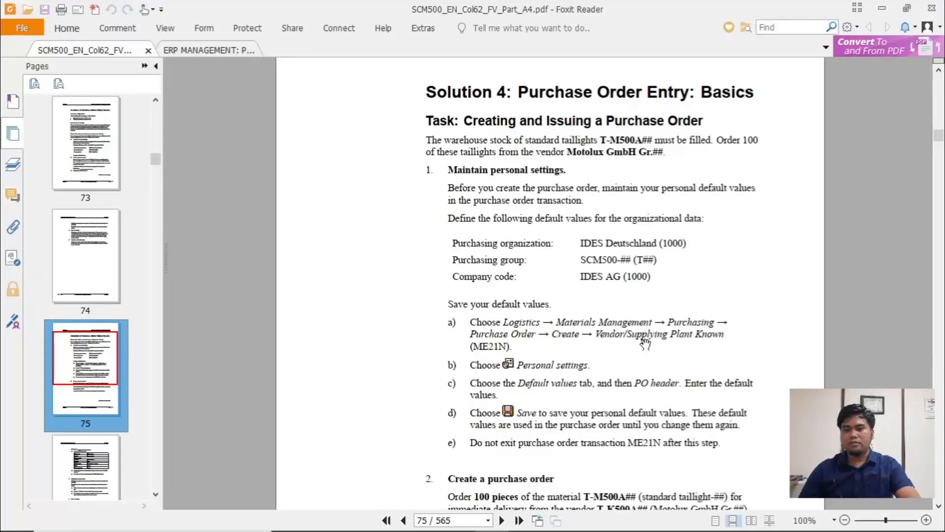
- Return to SAP Easy Access and select transaction ME21N under Logistics, Materials Management, Purchasing, Purchase Order, Create
key(alt+Tab)
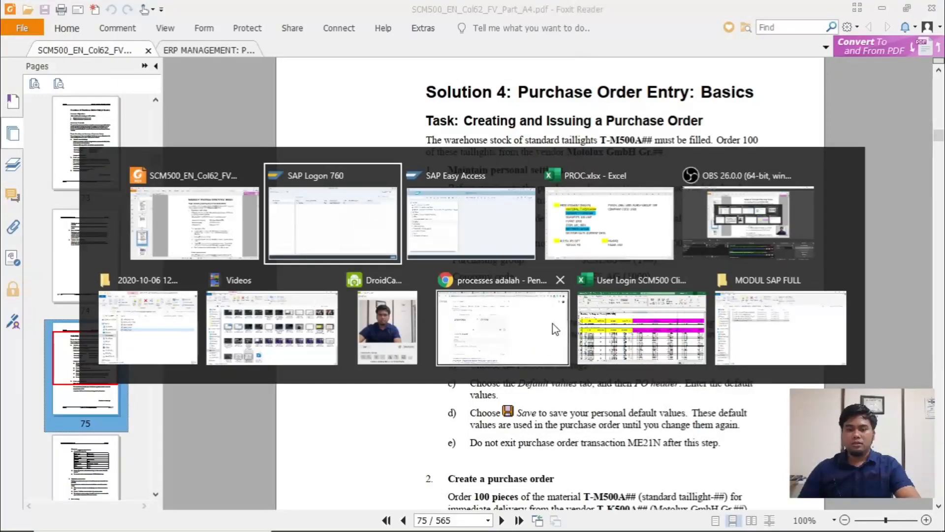
key(alt+Tab)
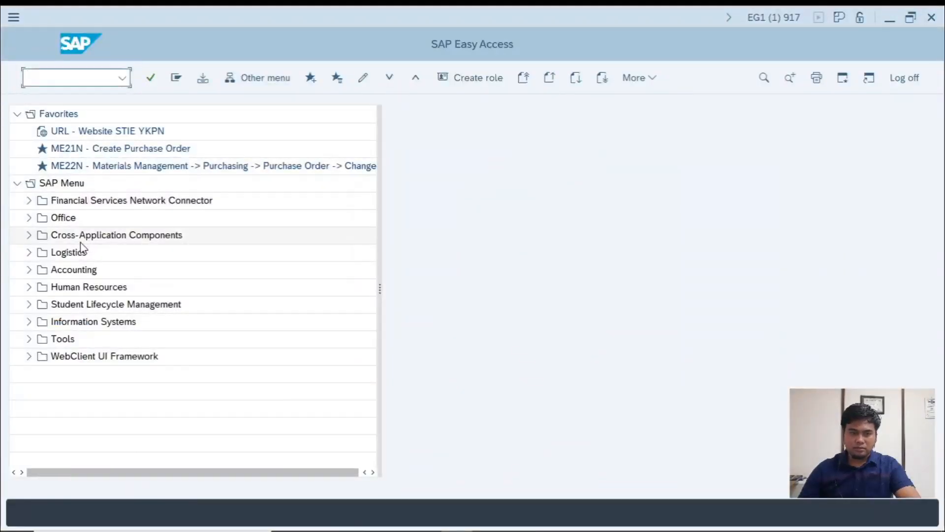
click(30, 252)
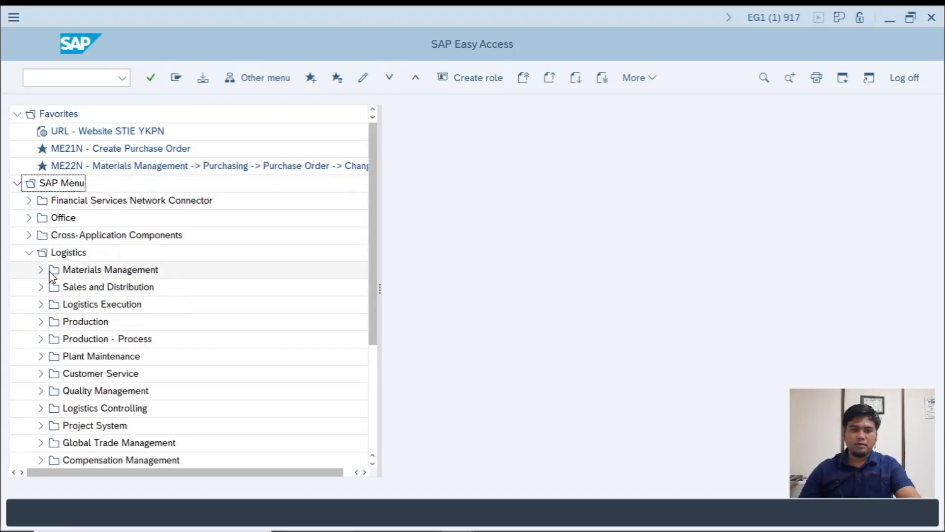
click(42, 270)
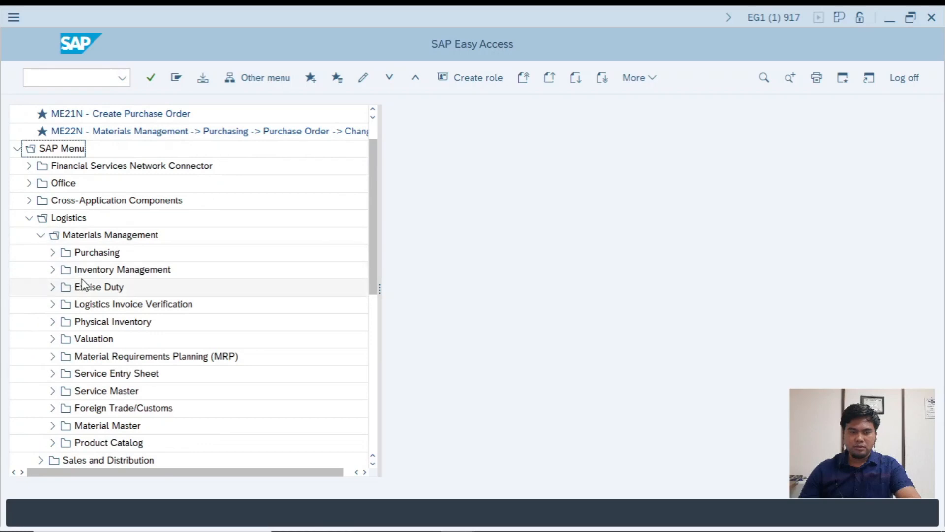
click(54, 254)
click(65, 269)
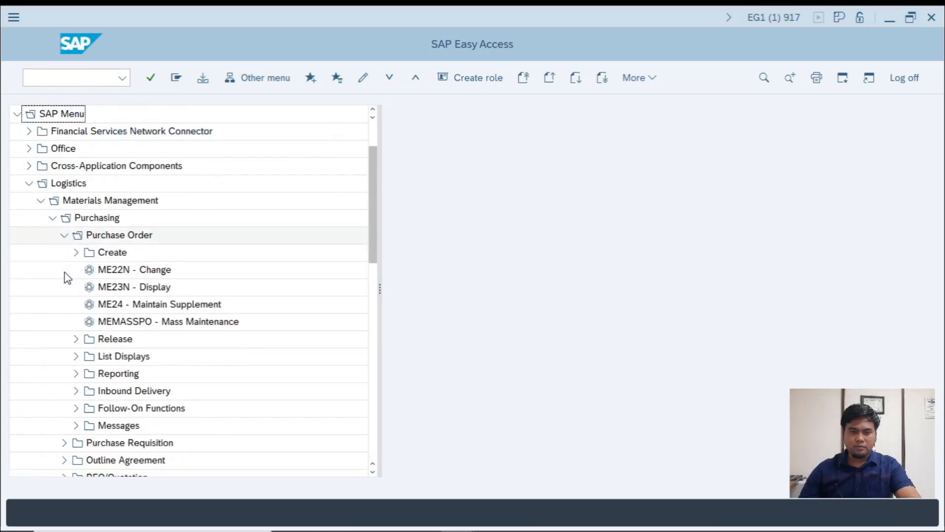
click(76, 253)
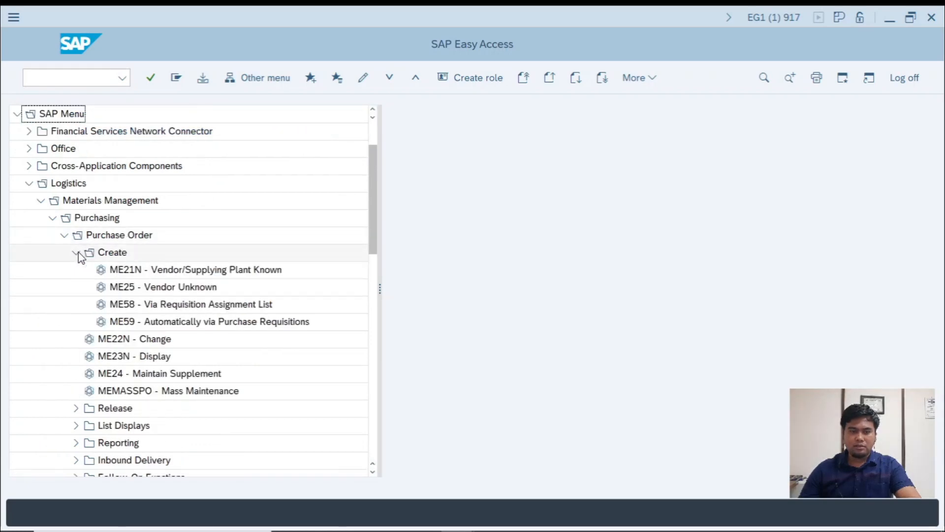
click(198, 274)
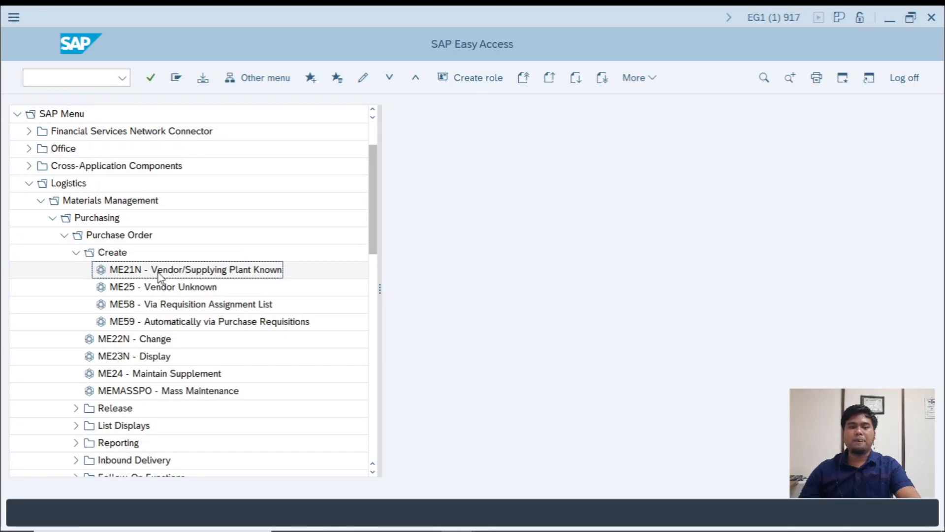
- Start transaction ME21N by its transaction code and close the help text shown beside the new purchase order
scroll(172, 274, up, 2)
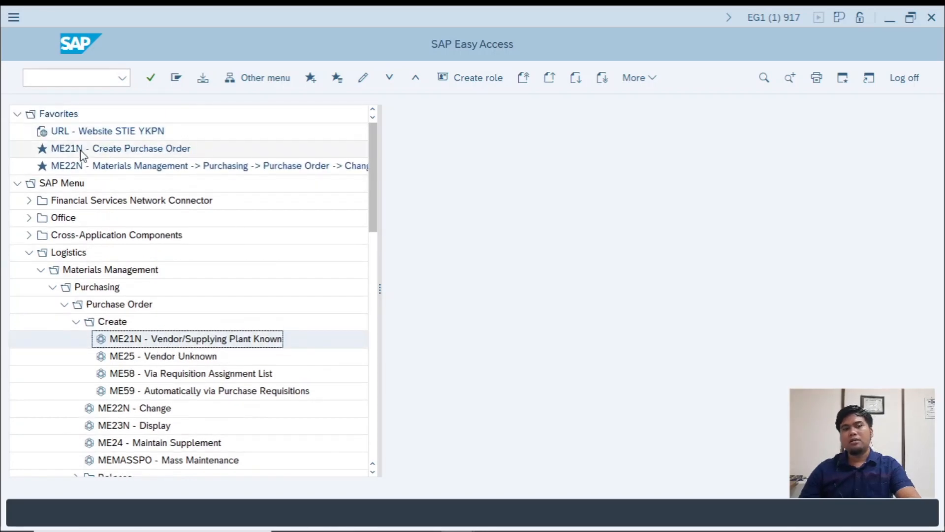
click(139, 149)
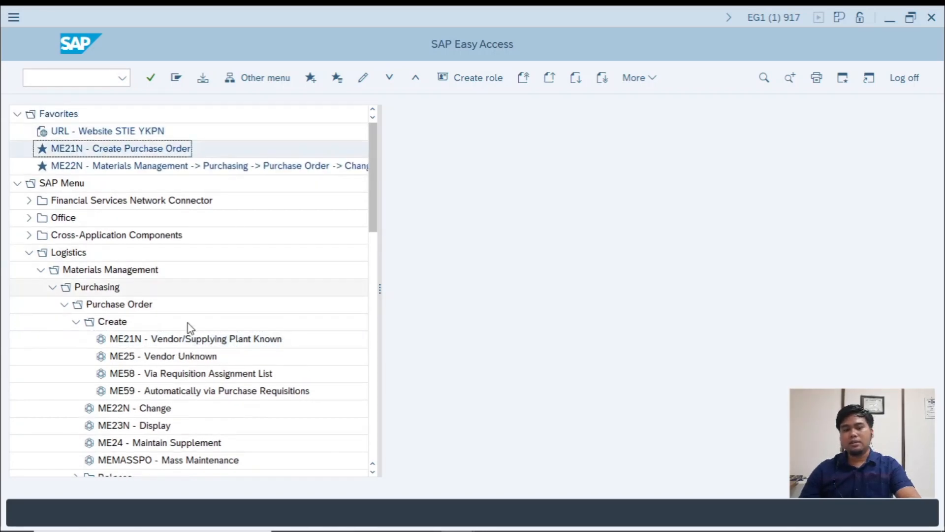
click(72, 79)
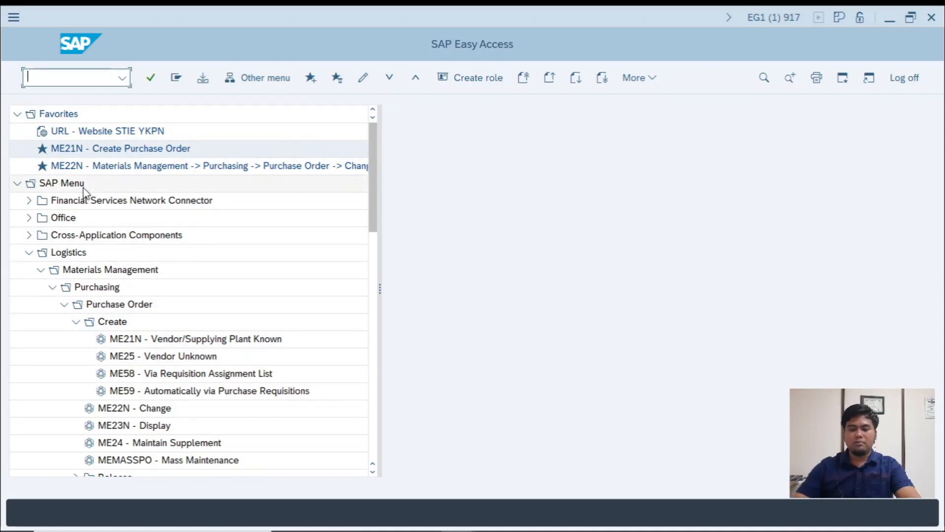
text(me21n)
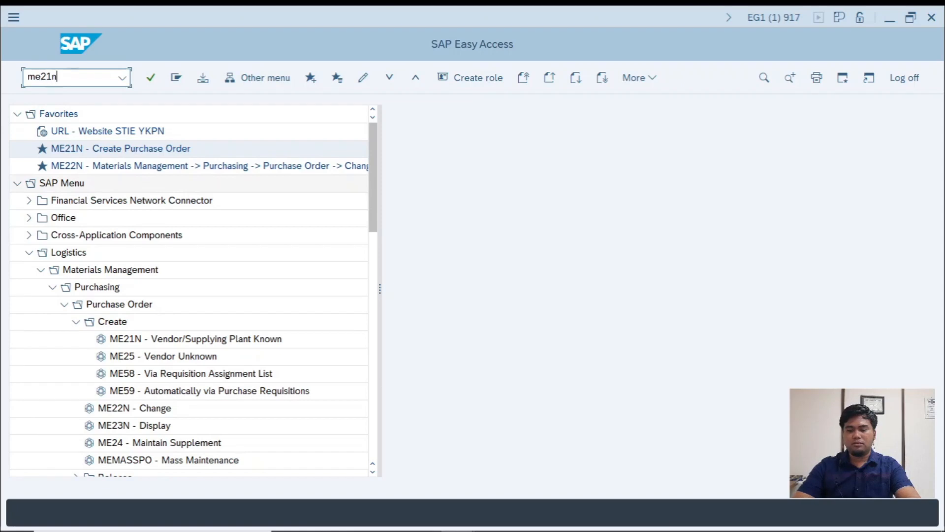
key(BackSpace)
key(BackSpace)
key(BackSpace)
key(BackSpace)
key(BackSpace)
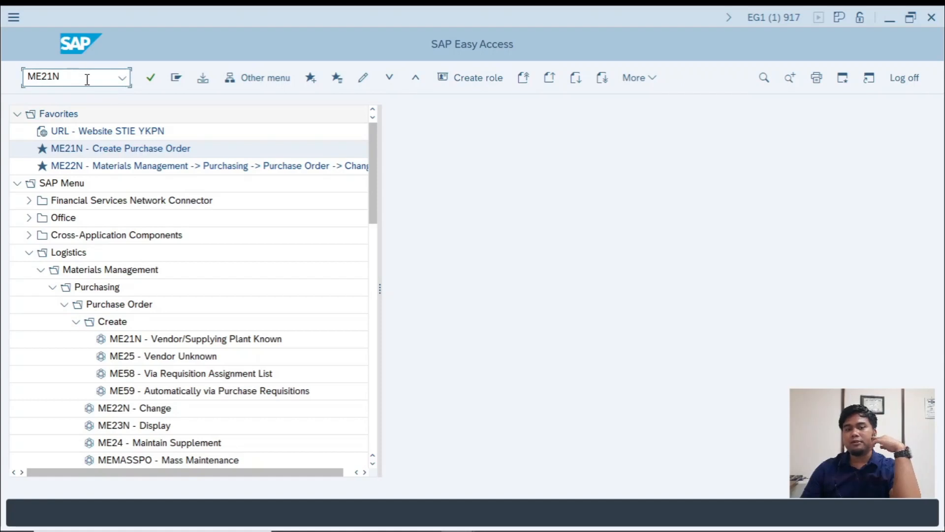
key(Return)
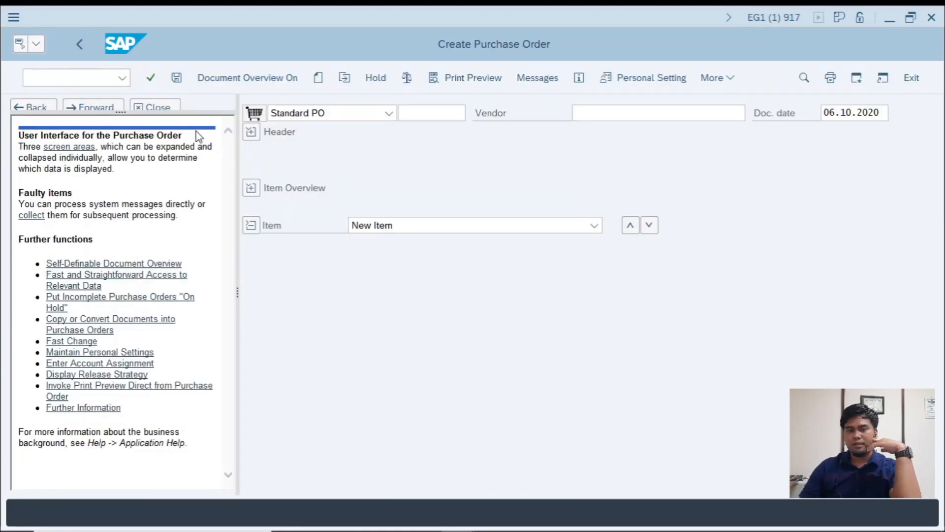
click(141, 107)
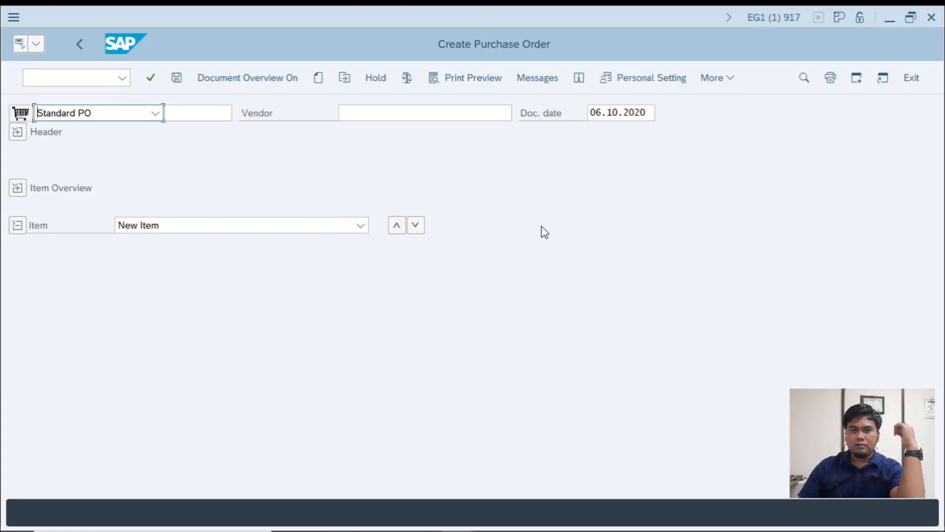
- Switch to the SCM500 PDF in Foxit Reader and review the field values for creating the purchase order
key(alt+Tab)
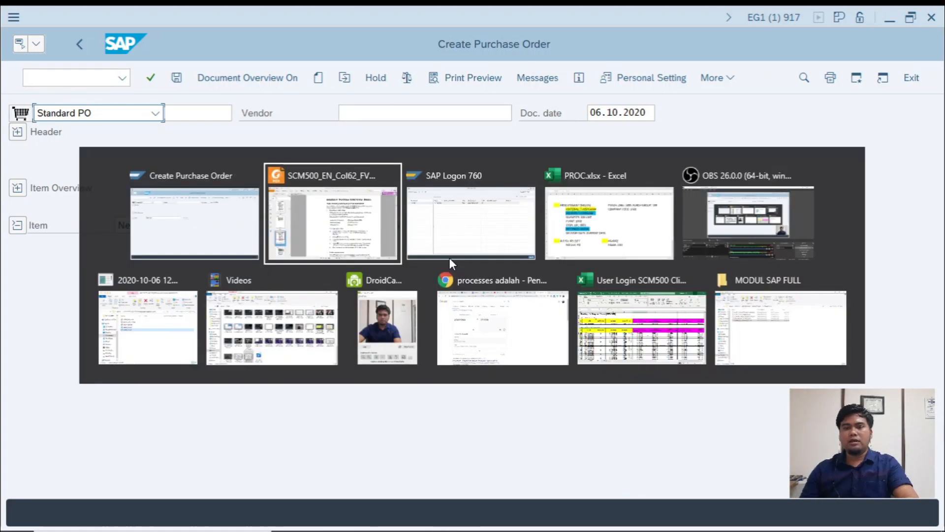
scroll(498, 308, down, 6)
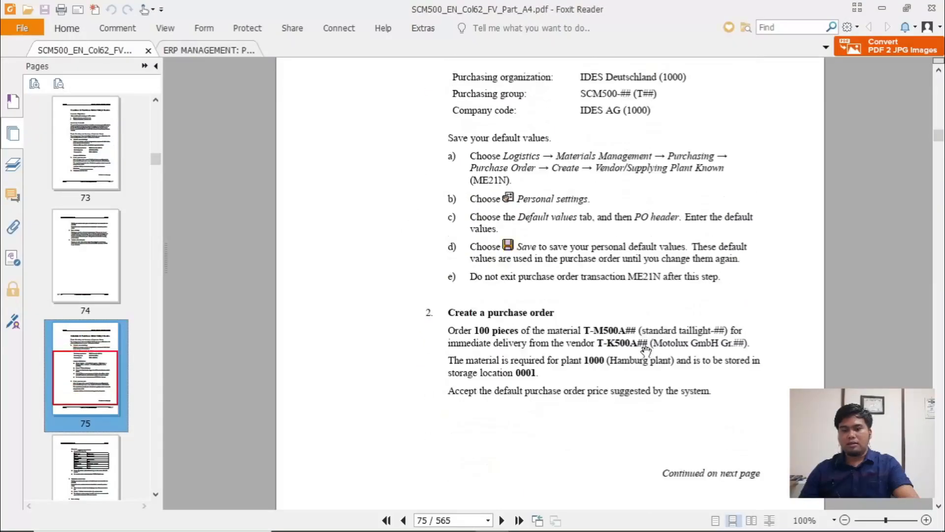
scroll(596, 278, down, 5)
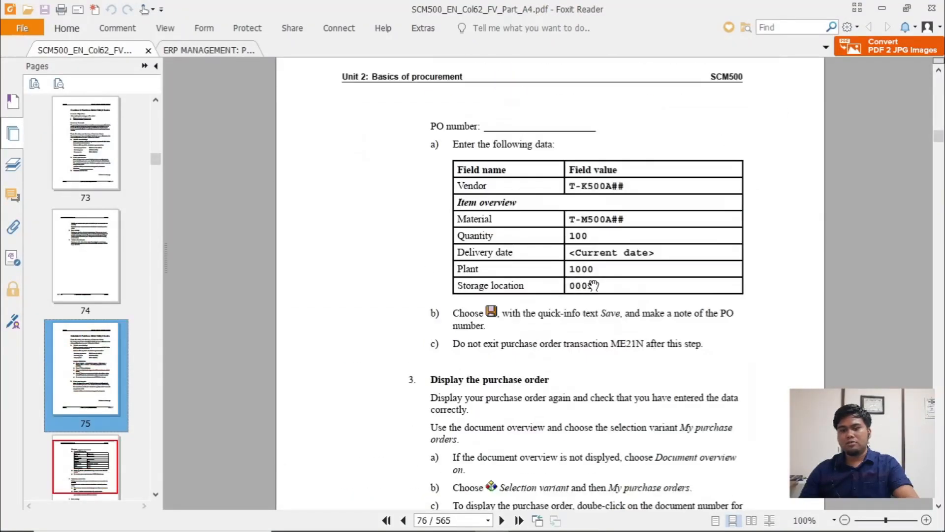
scroll(571, 247, up, 1)
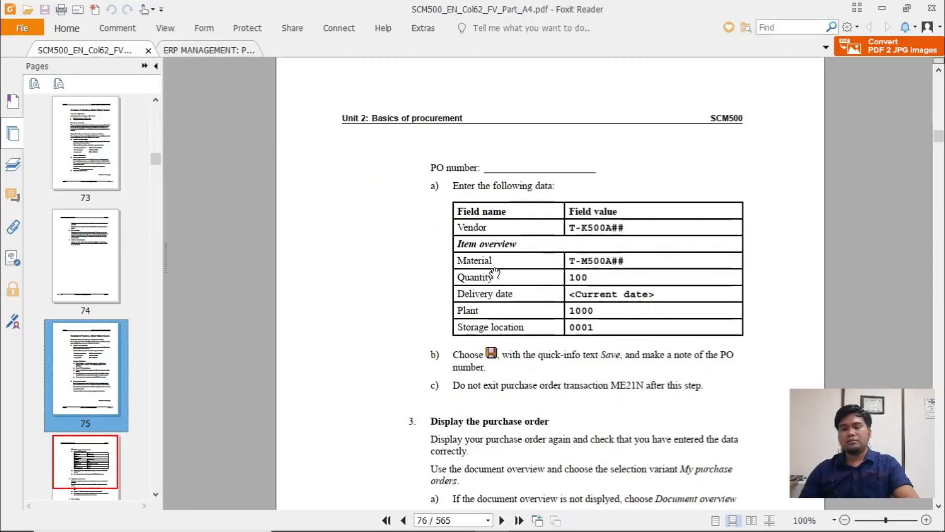
- Switch to the PROC workbook in Excel and go through the procurement data from material and vendor down to delivery date
key(alt+Tab)
key(Tab)
key(Tab)
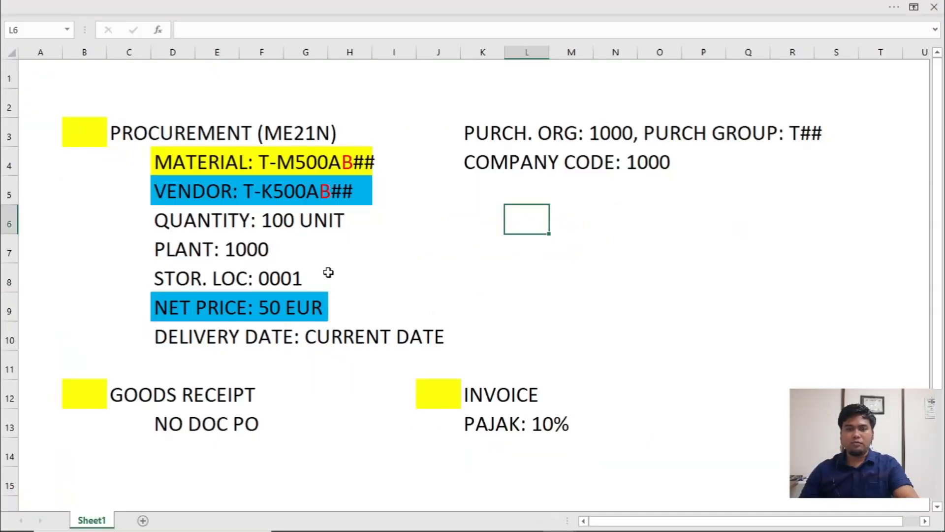
click(275, 222)
click(293, 170)
click(295, 196)
click(232, 217)
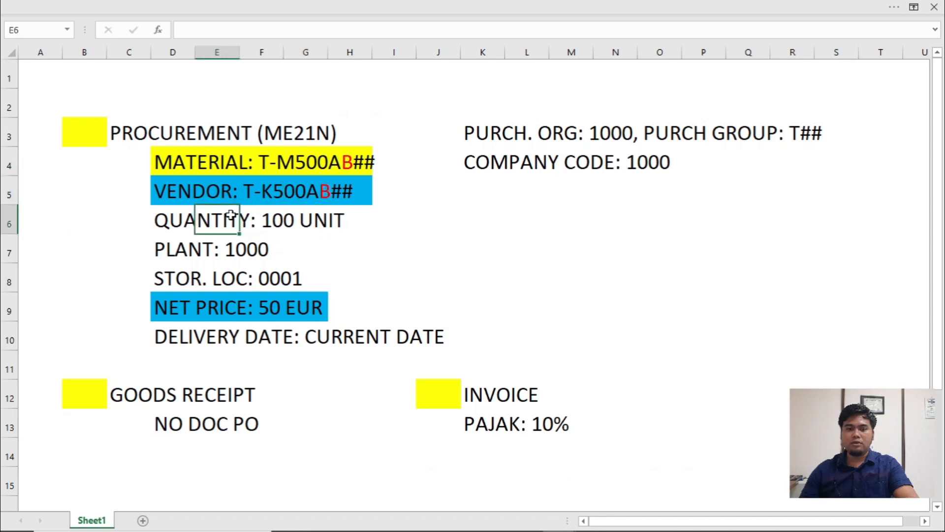
click(202, 251)
click(192, 276)
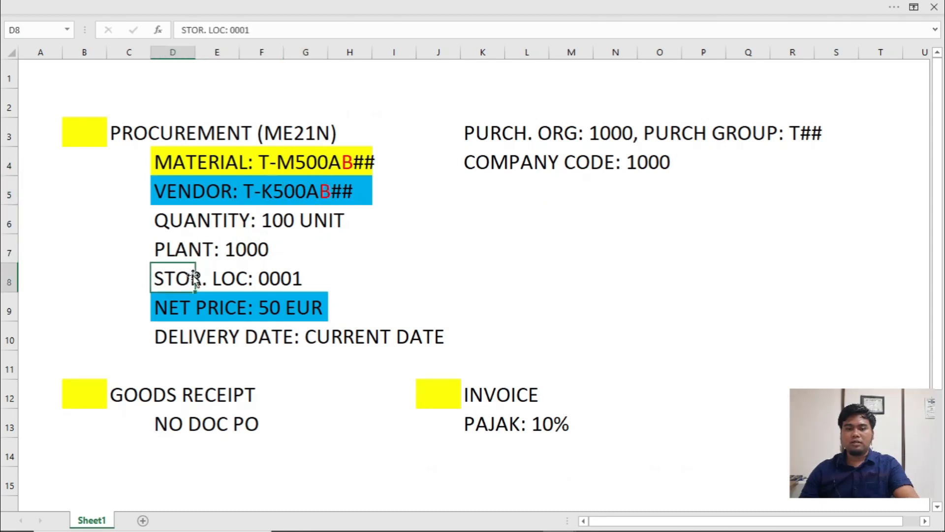
click(207, 304)
click(242, 337)
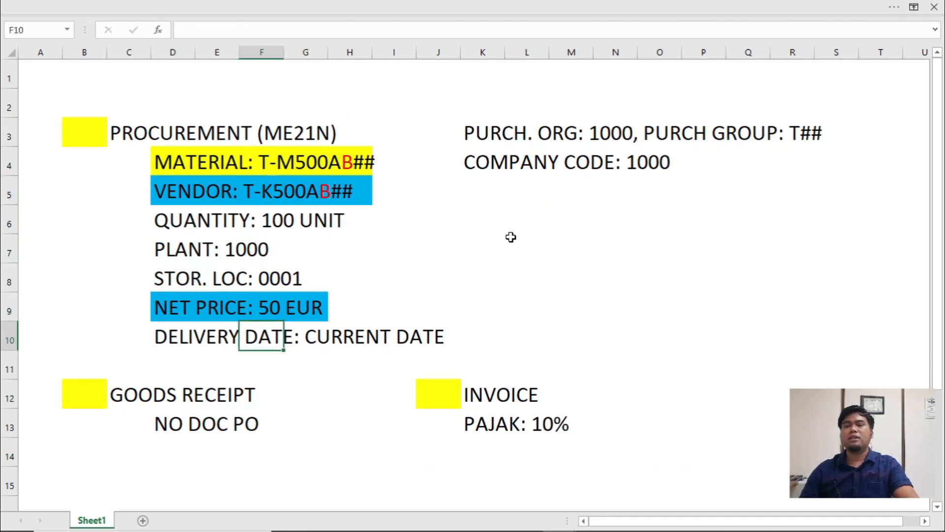
- Return to Create Purchase Order in SAP and enter T-K500AB00 as the vendor of the standard PO
key(alt+Tab)
key(alt+Tab)
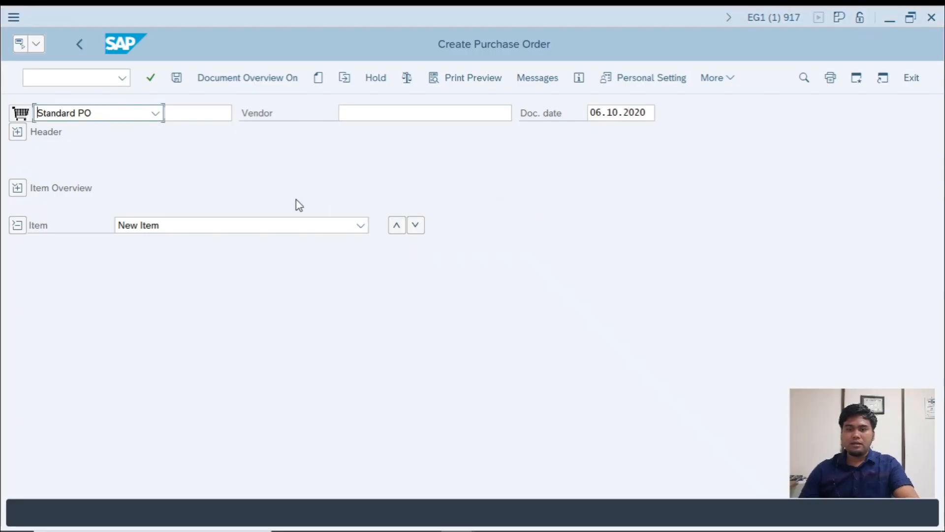
click(373, 113)
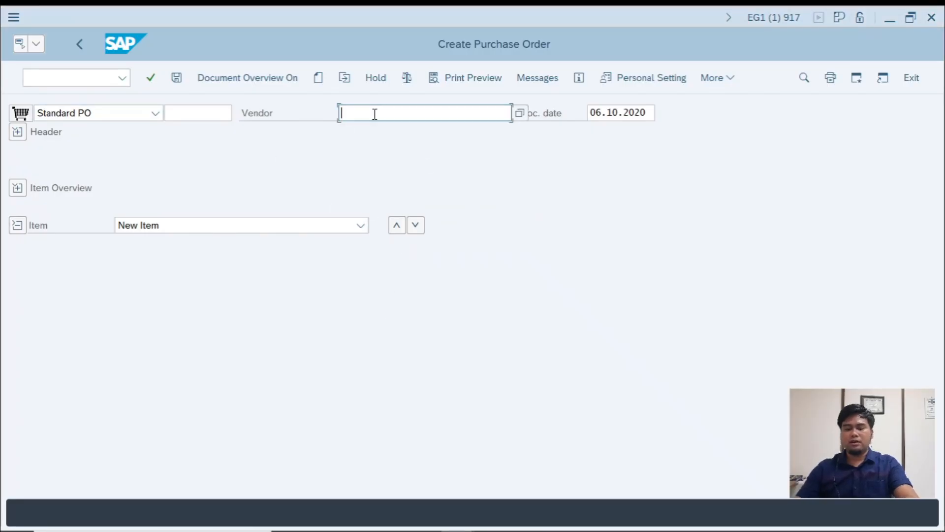
text(T-K500AB00)
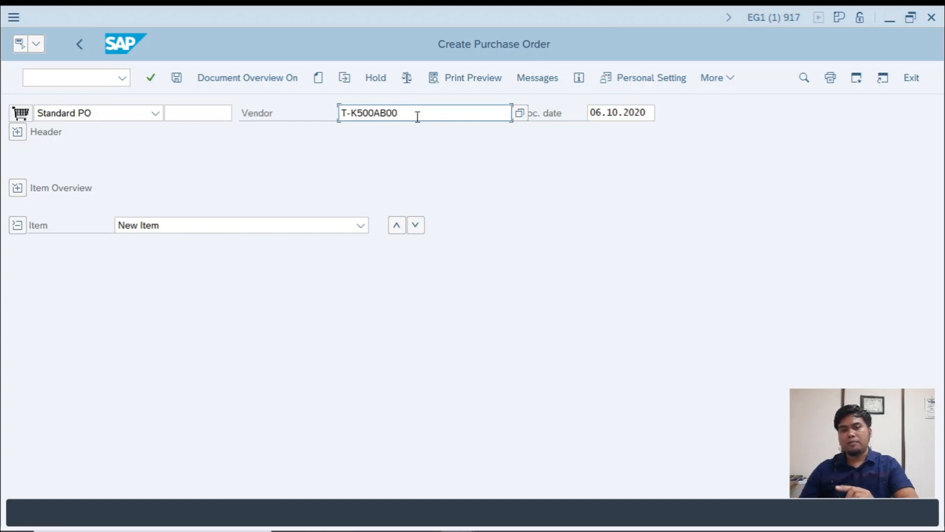
- Switch to the PROC workbook in Excel and add the heading "LANGKAH-LANGKAH PO:" in cell B16
key(alt+Tab)
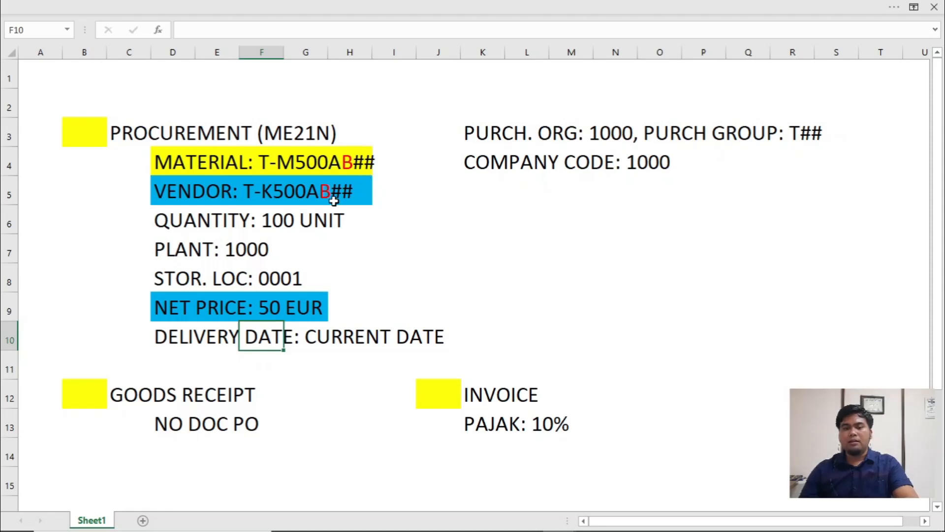
key(alt+Tab)
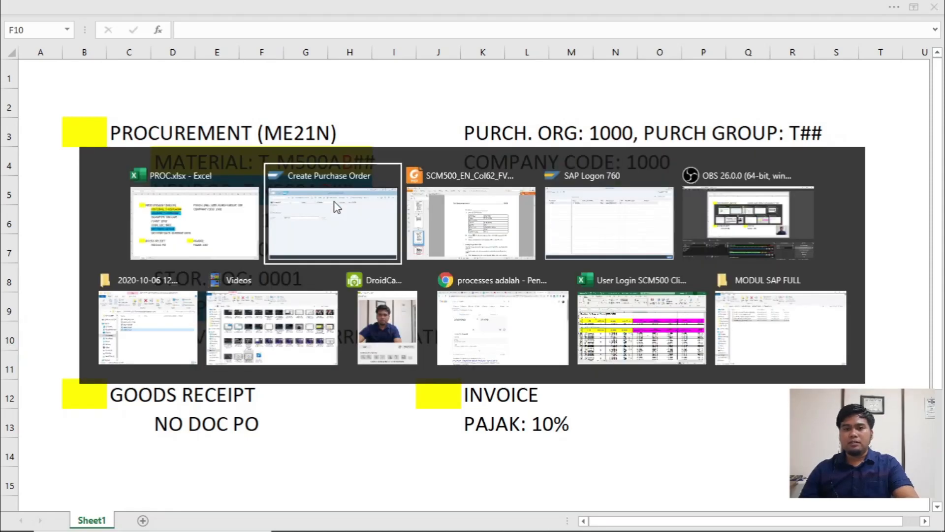
click(196, 223)
scroll(232, 334, down, 2)
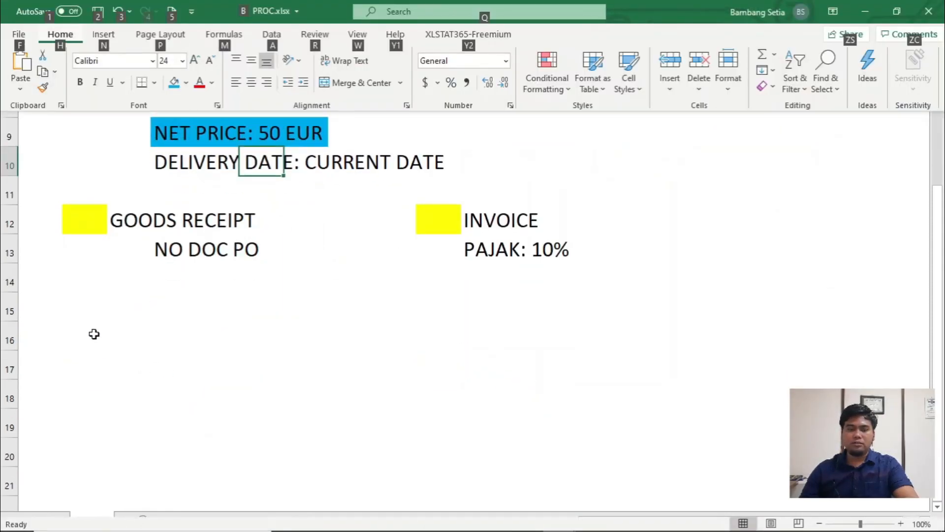
click(94, 334)
text(LANGKAH-)
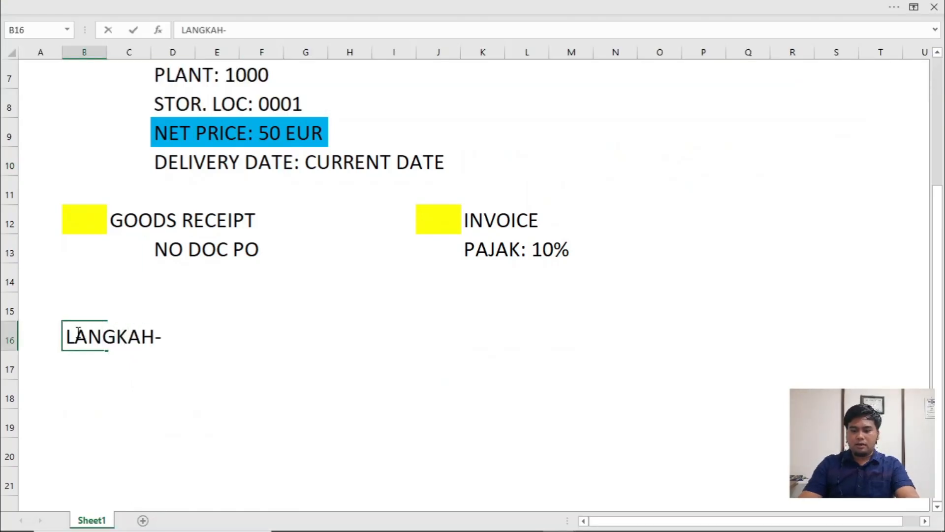
text(LANGKAH -)
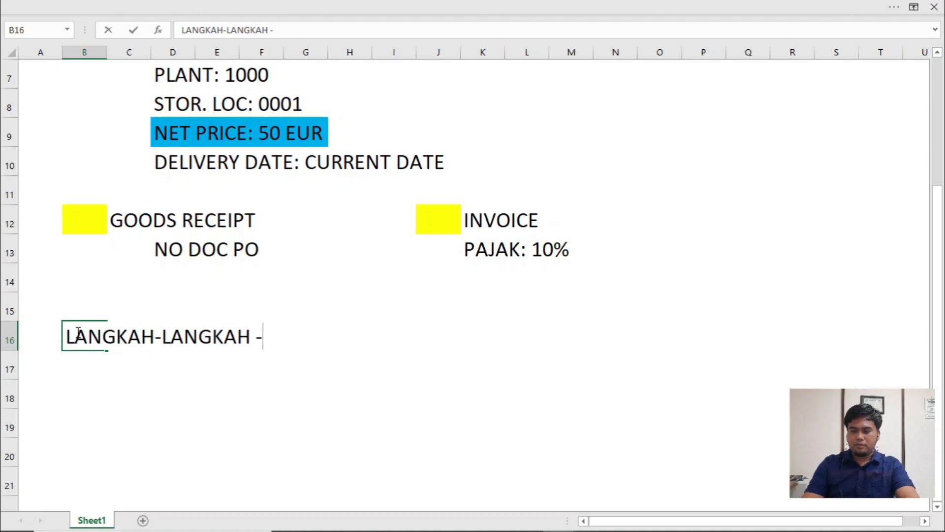
key(BackSpace)
text(PO:)
key(Return)
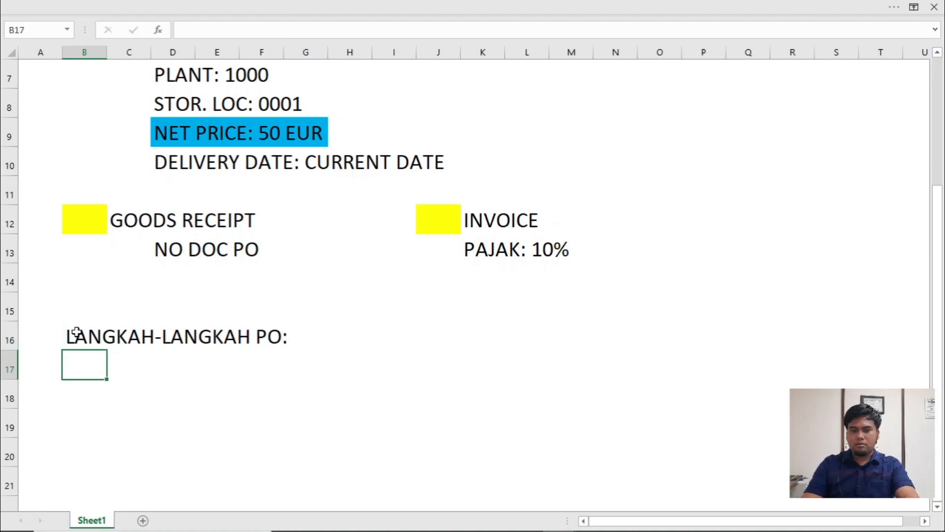
- List the steps "1. MASUKKAN KODE VENDOR" in C17 and "2. ENTER" in C18 under the PO heading
key(Right)
text(1. )
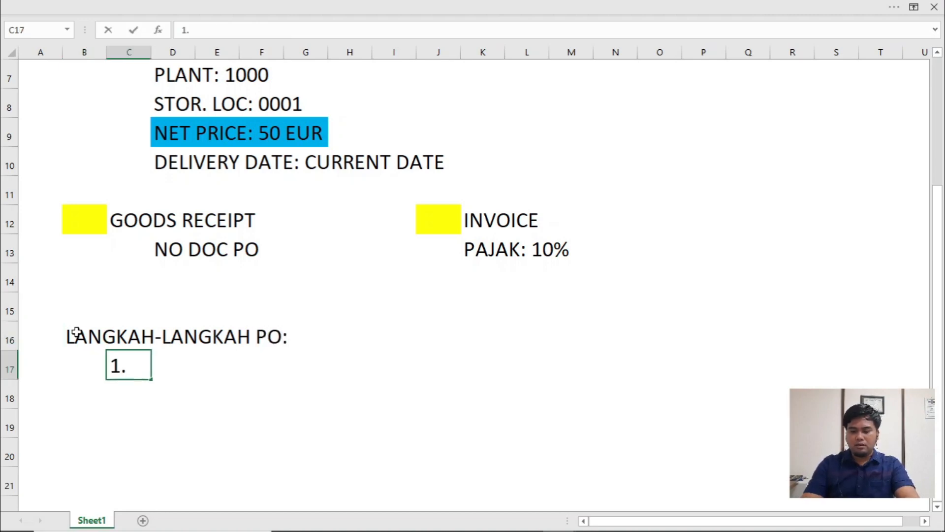
text(MASUKKAN KODE )
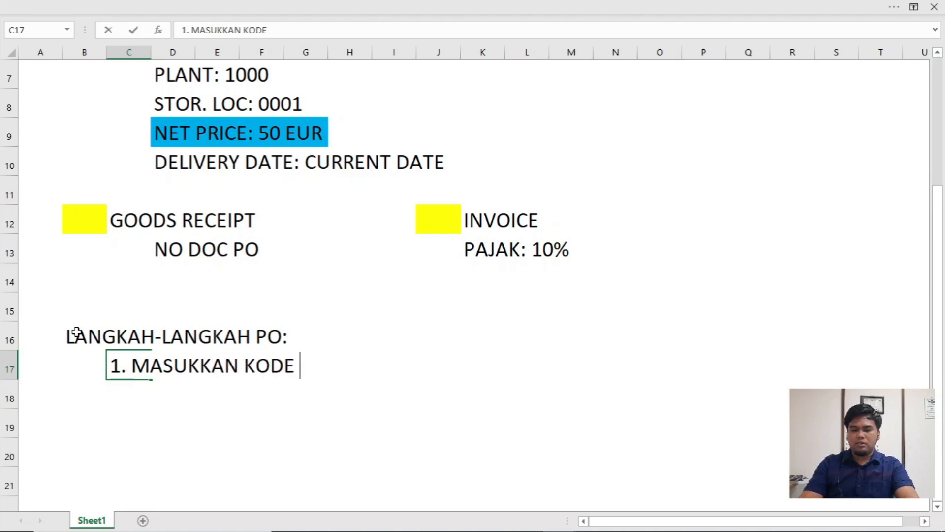
text(VENDOR)
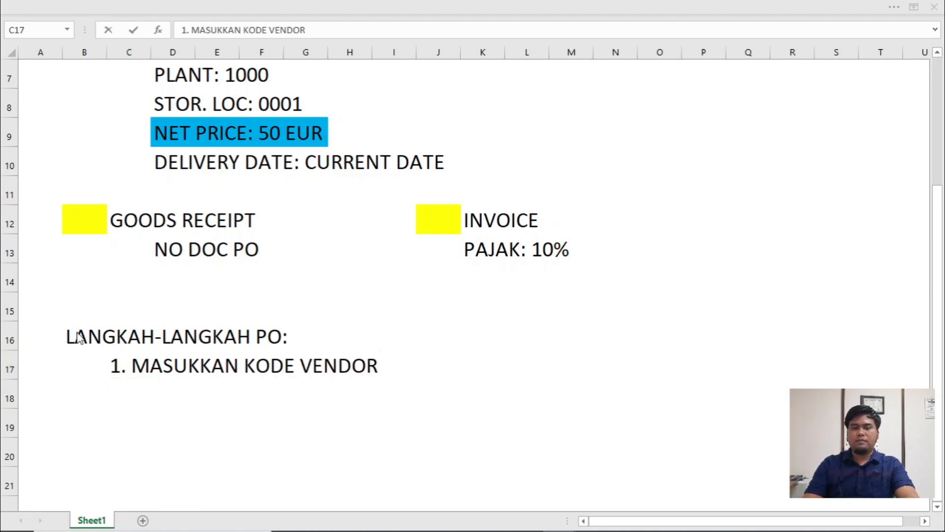
key(alt+Tab)
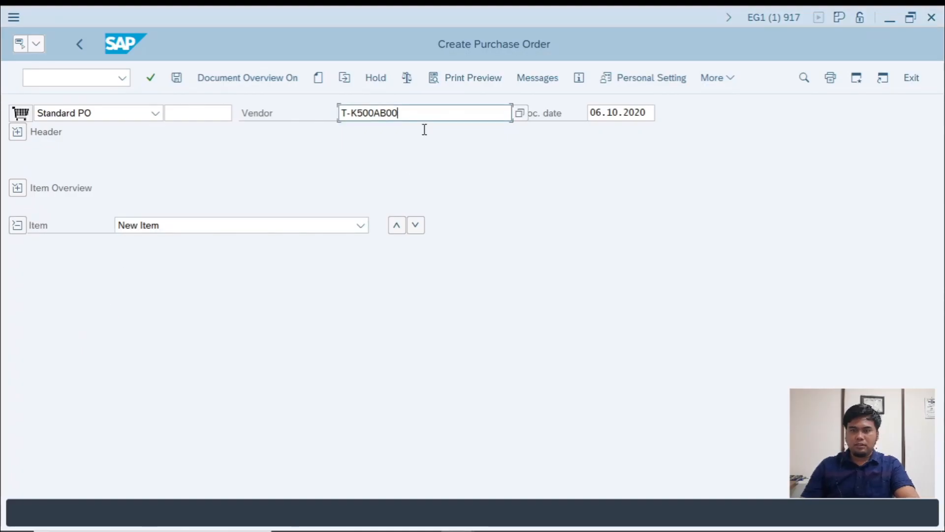
key(alt+Tab)
key(Return)
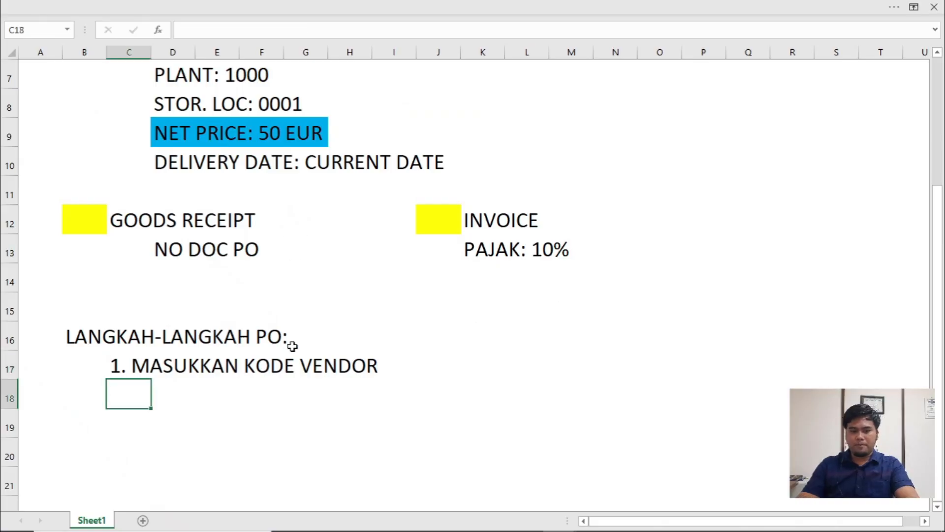
text(2. ENTER)
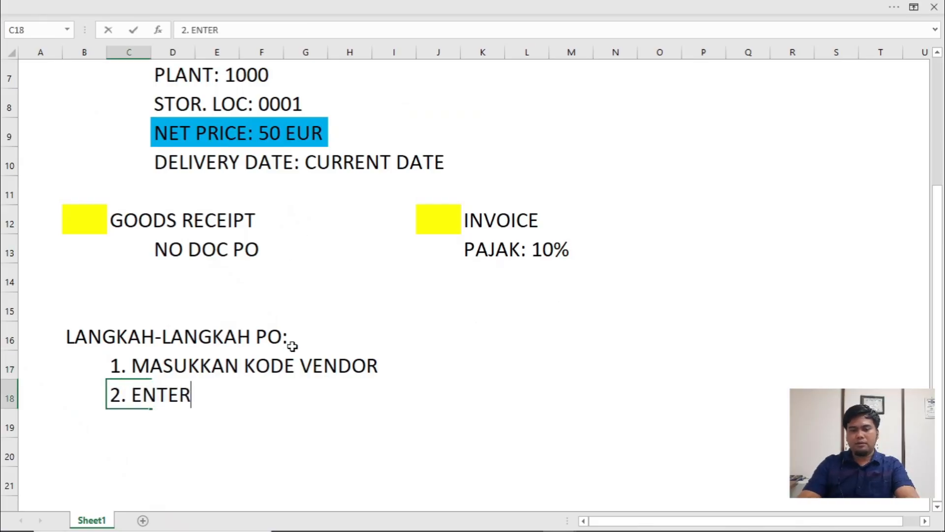
- Return to the SAP purchase order and confirm the vendor entry to bring up the organizational data
key(alt+Tab)
key(Return)
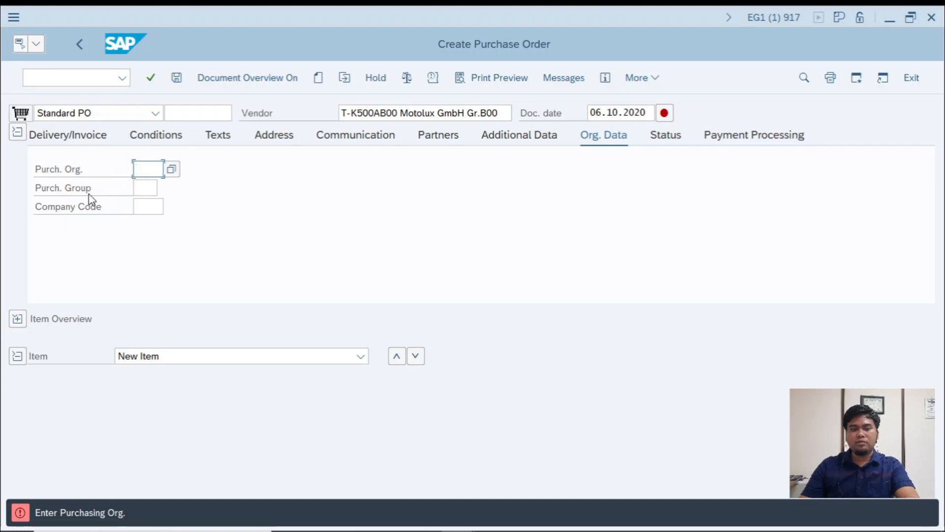
- Check the organizational data in the SCM500 PDF, then enter purchasing organization 1000, purchasing group T00 and company code 1000 in the SAP purchase order
key(alt+Tab)
key(alt+Tab)
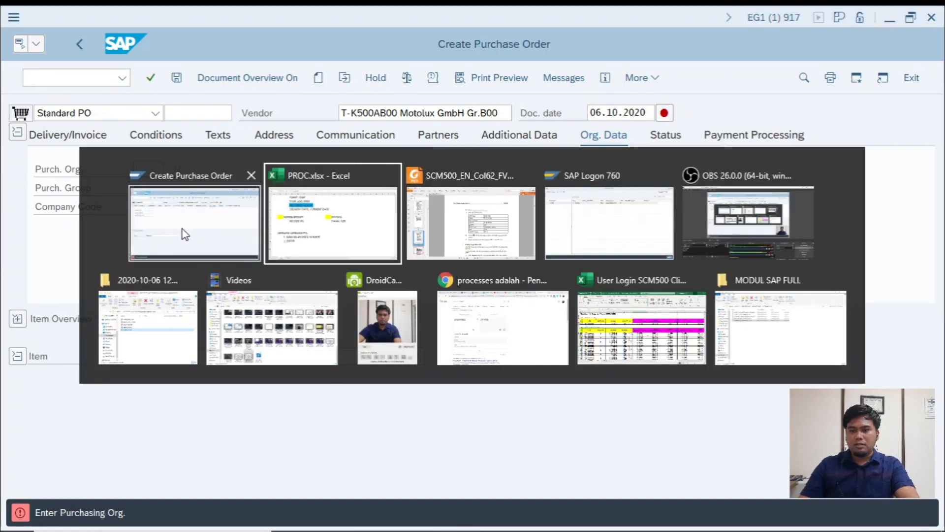
scroll(606, 306, up, 3)
scroll(606, 305, up, 10)
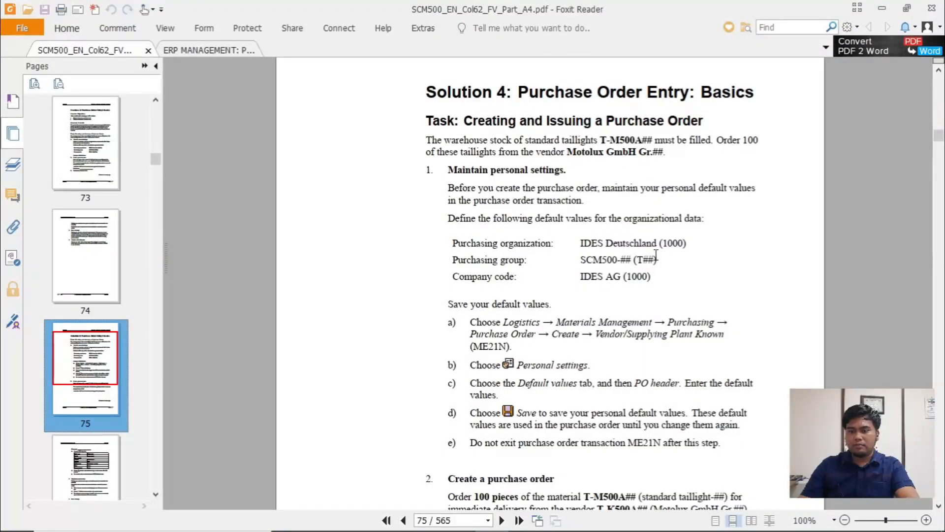
key(alt+Tab)
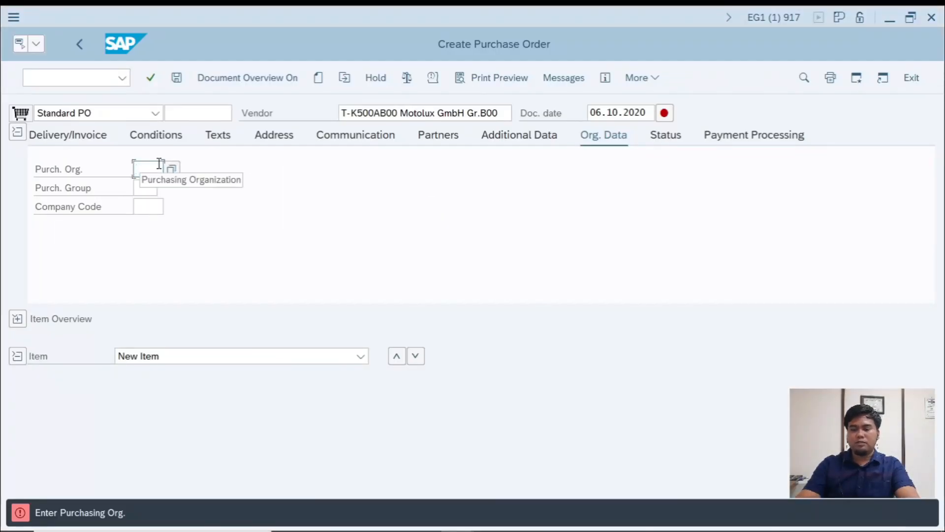
text(1000)
click(143, 187)
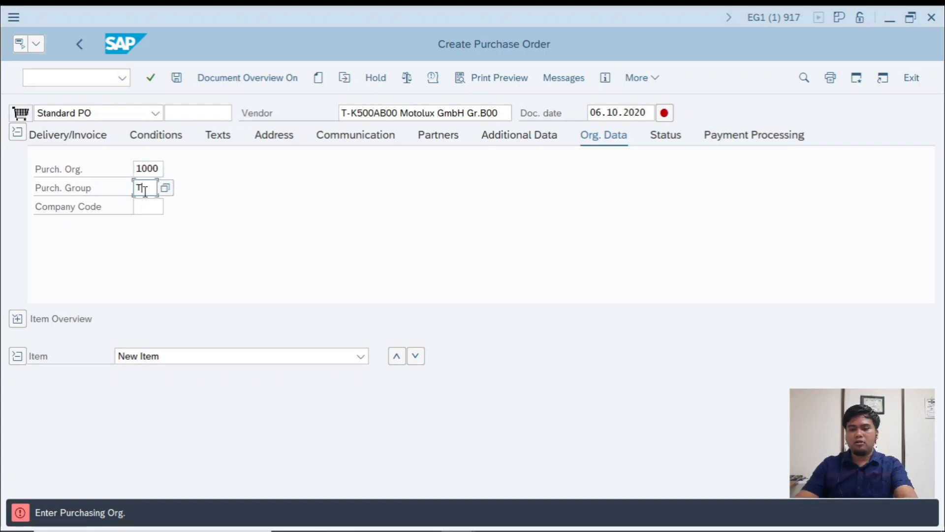
click(154, 207)
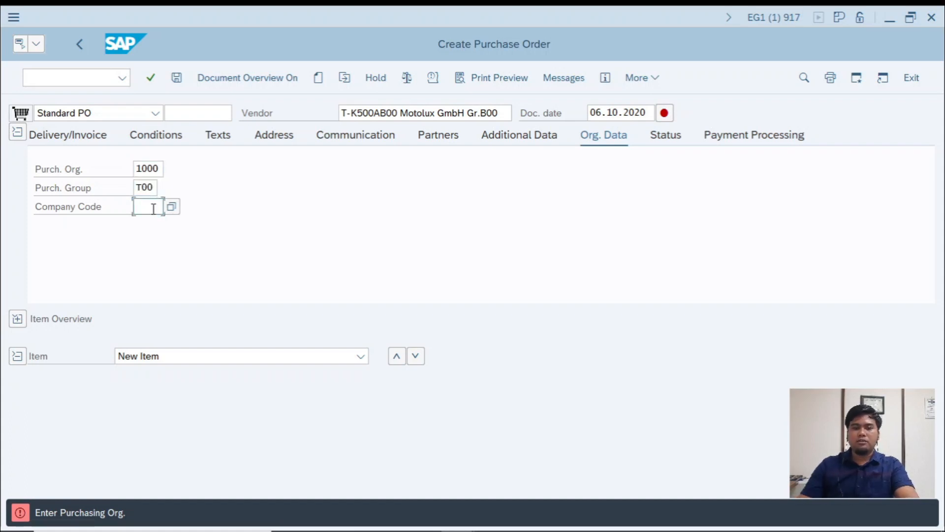
- Switch to the PROC workbook in Excel and add "3. INPUT PURCH ORG, PURCH GROUP, COMP CODE" in cell C19
key(alt+Tab)
key(alt+Tab)
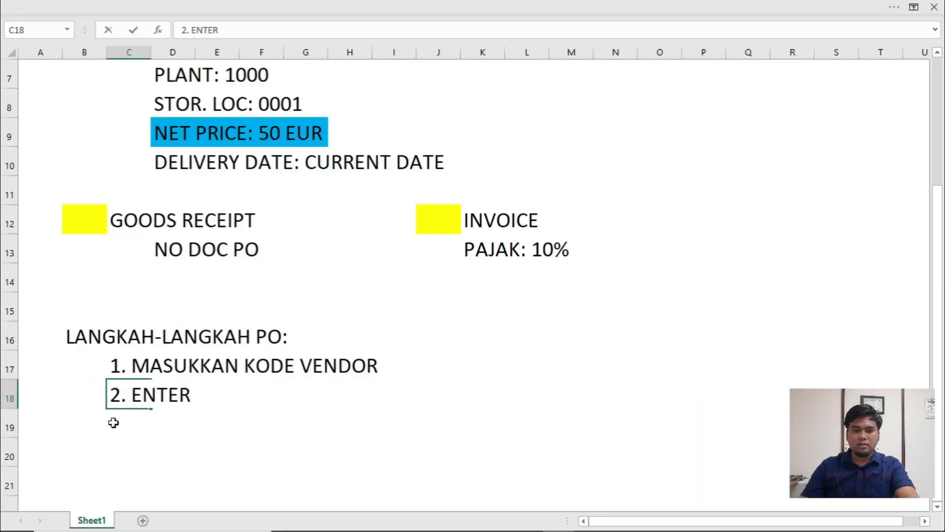
click(113, 420)
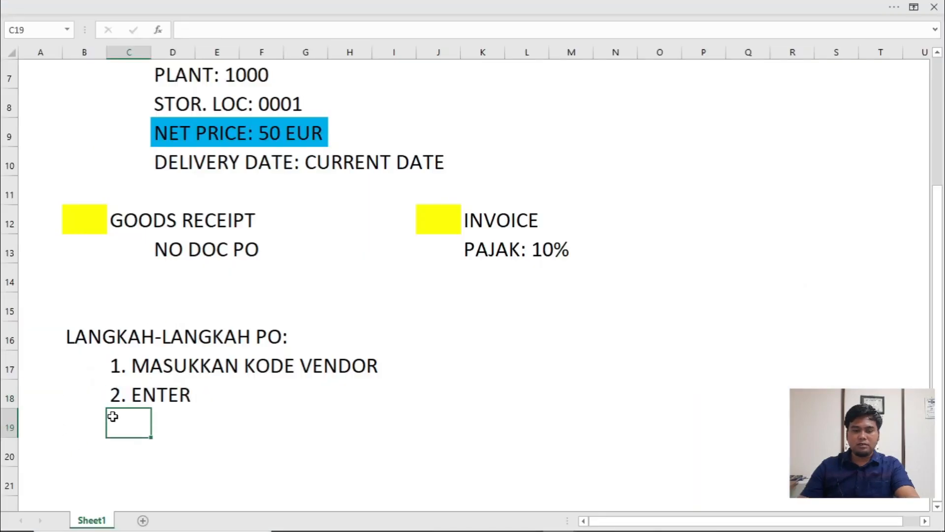
text(3. IN)
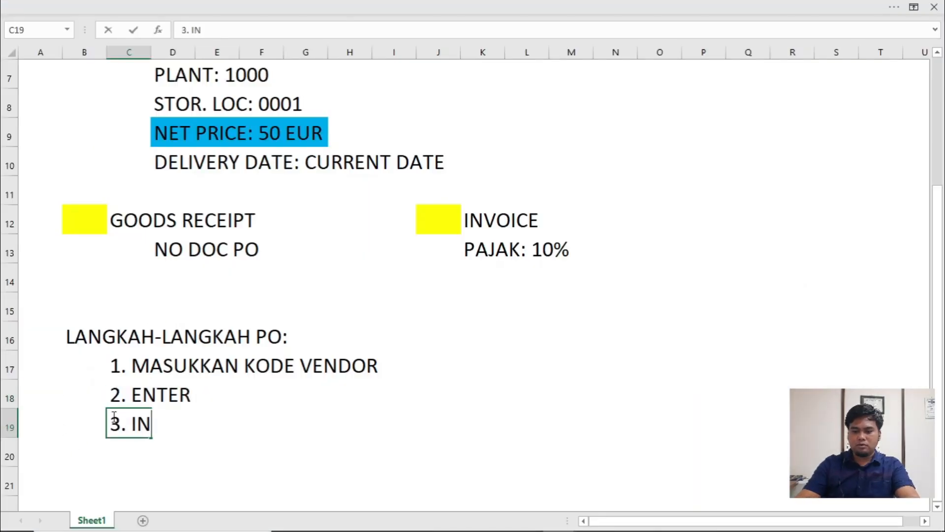
text(PUT PURCH)
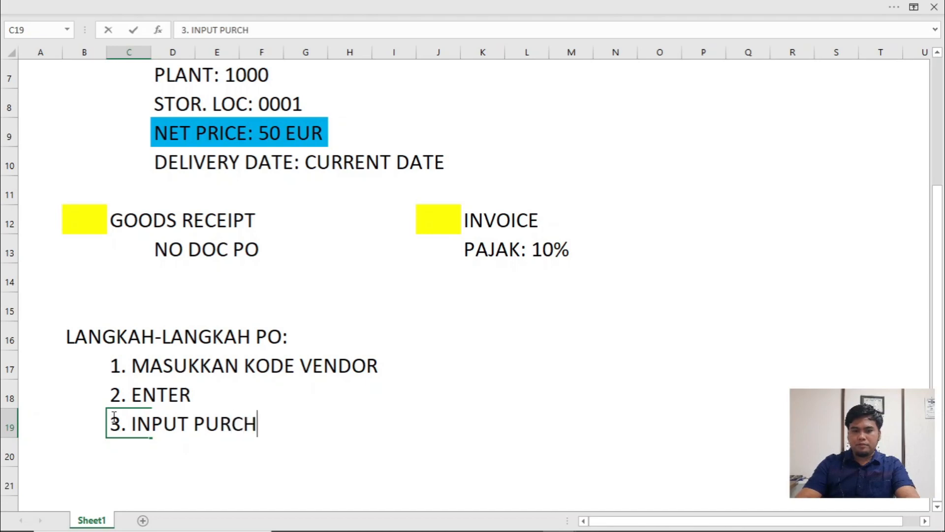
text( G)
key(BackSpace)
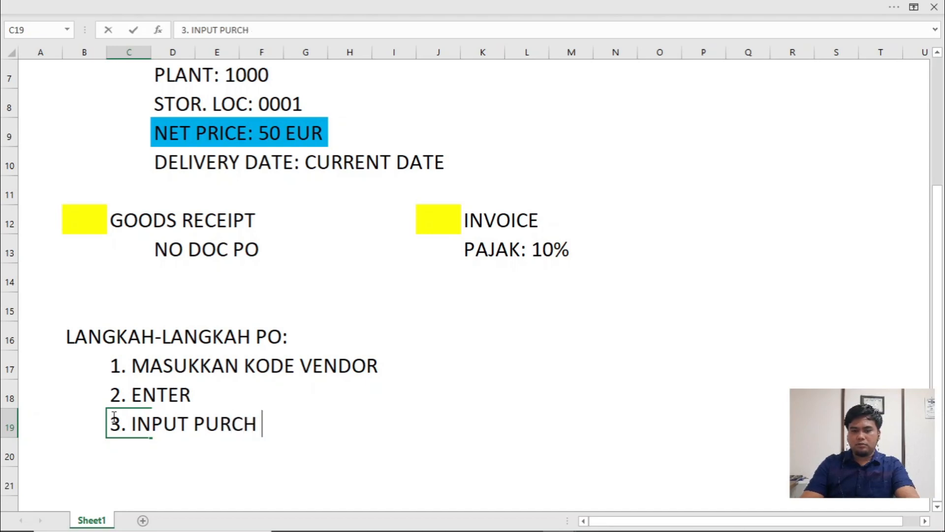
text(ORG, PURCH GR)
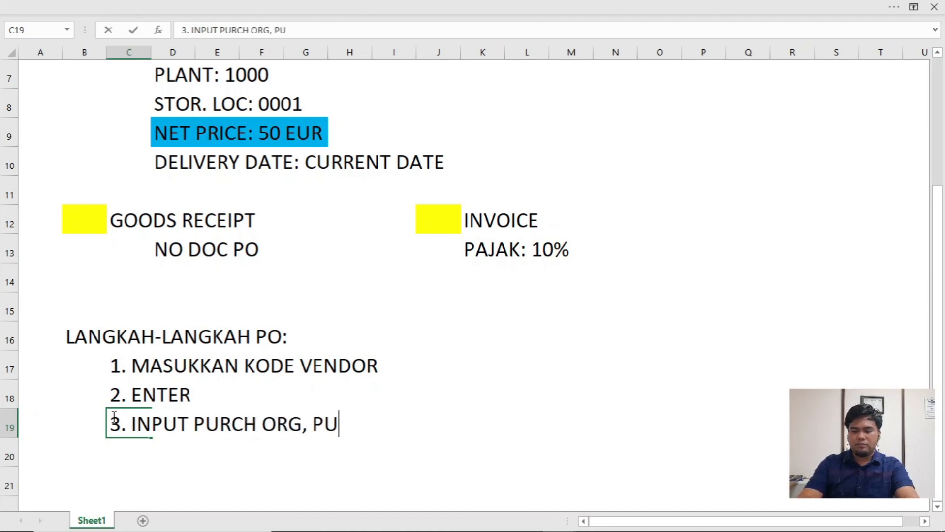
text(OUP)
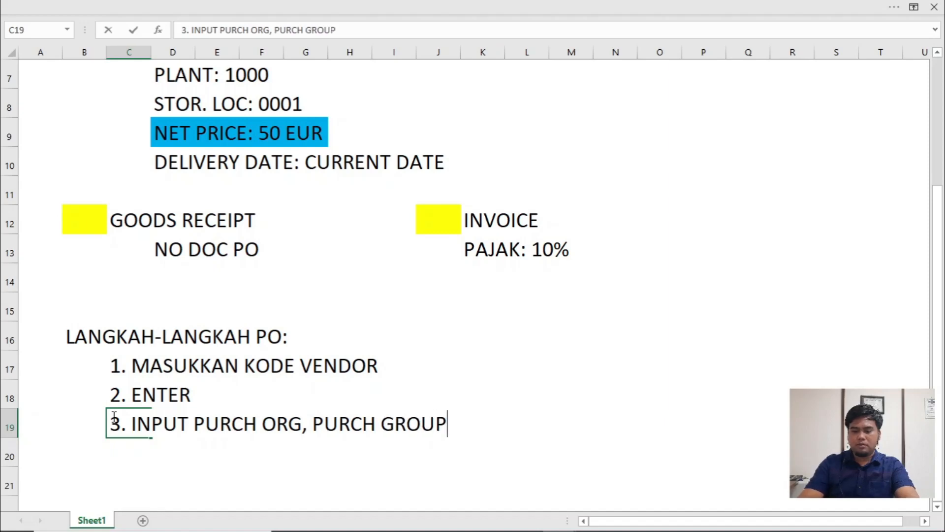
text(, COMP CODE)
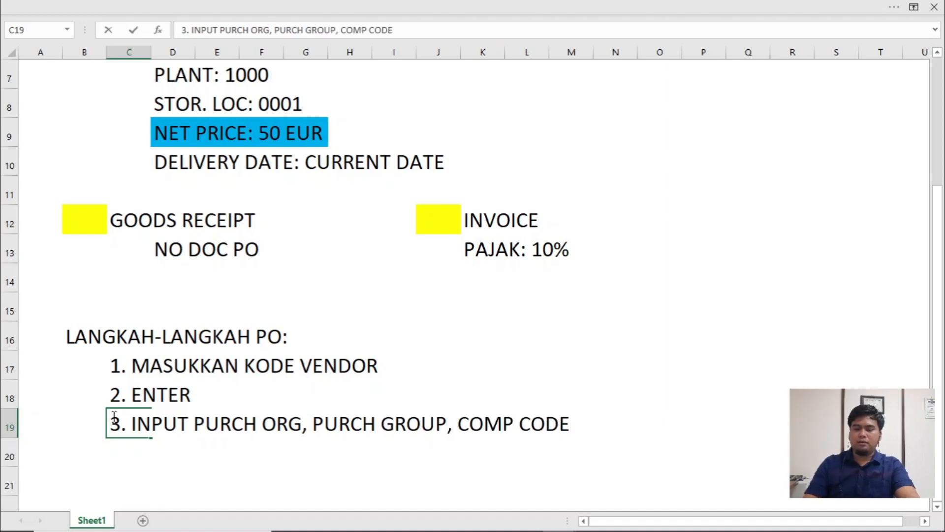
key(Return)
- Add "4. ENTER" in cell C20 and start the next list entry in C21 with "5"
text(4)
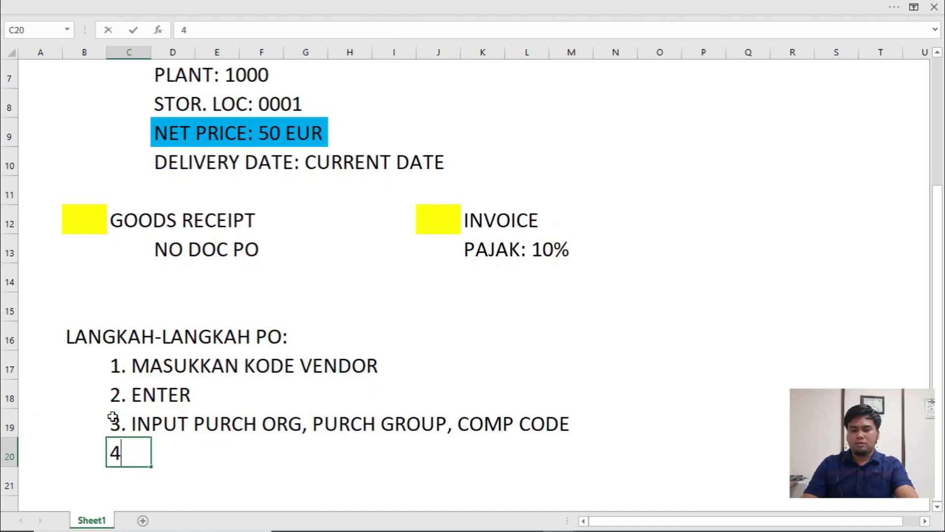
text(. ENTER)
key(Return)
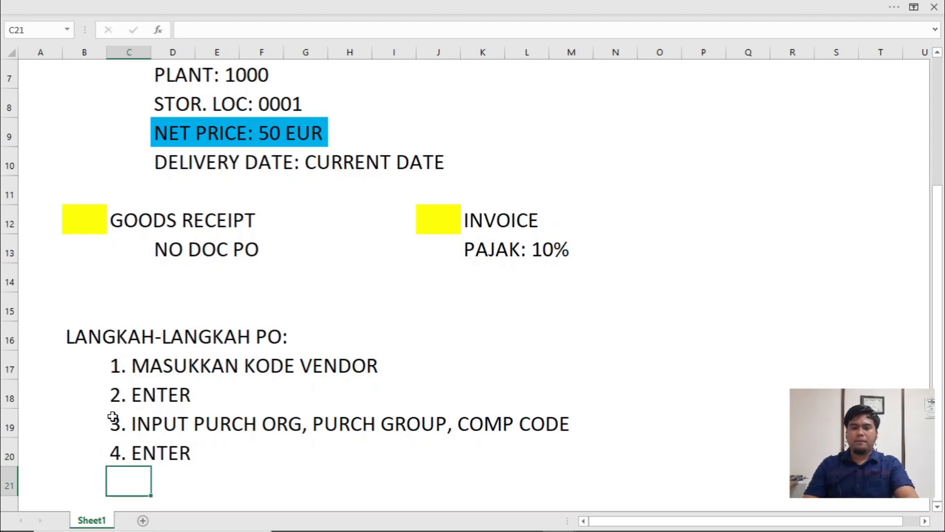
text(5)
- Return to the SAP purchase order, confirm the organizational data and expand the item overview
key(alt+Tab)
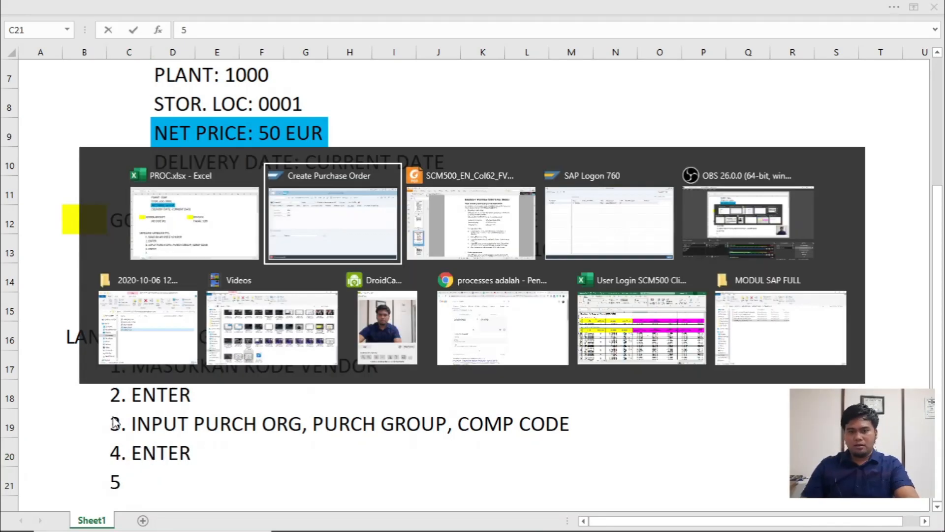
key(Return)
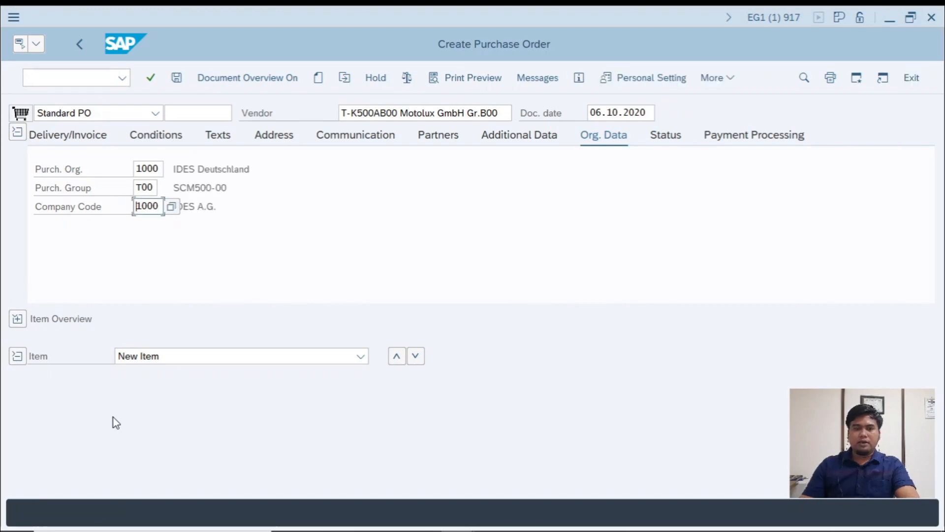
click(19, 319)
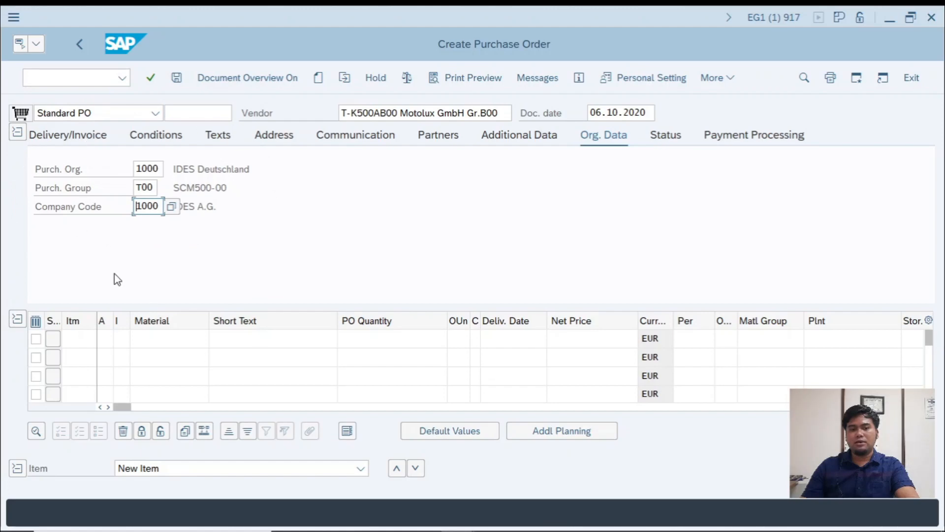
- Enter material T-M500AB00 in the first item line of the SAP order, checking the material code in the PROC workbook
click(162, 340)
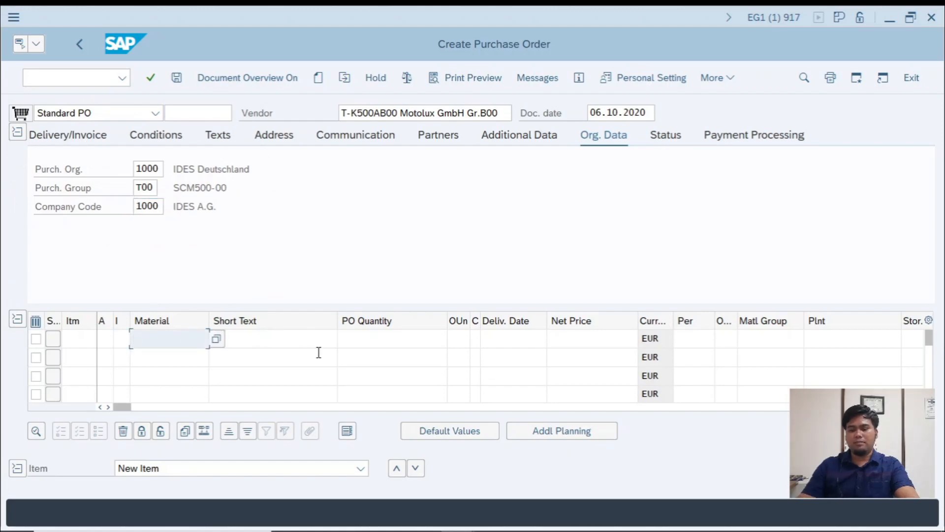
key(alt+Tab)
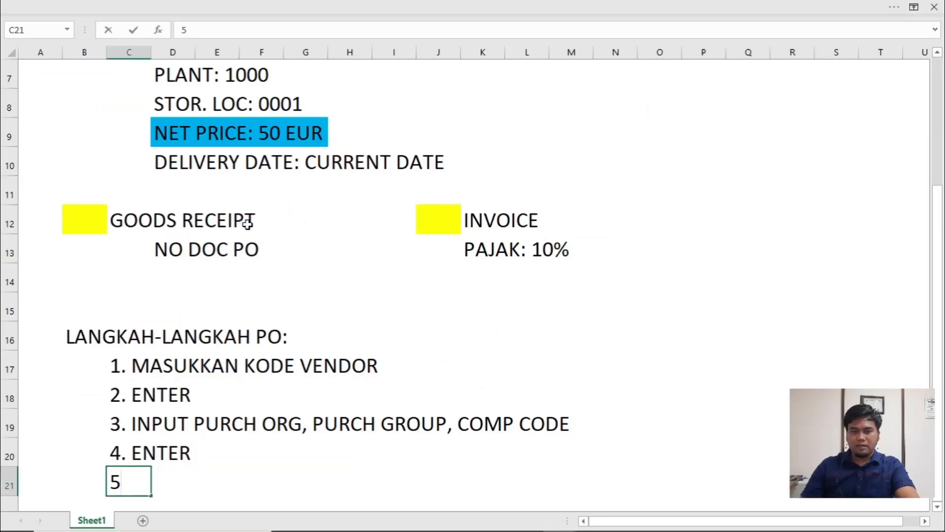
scroll(247, 223, up, 2)
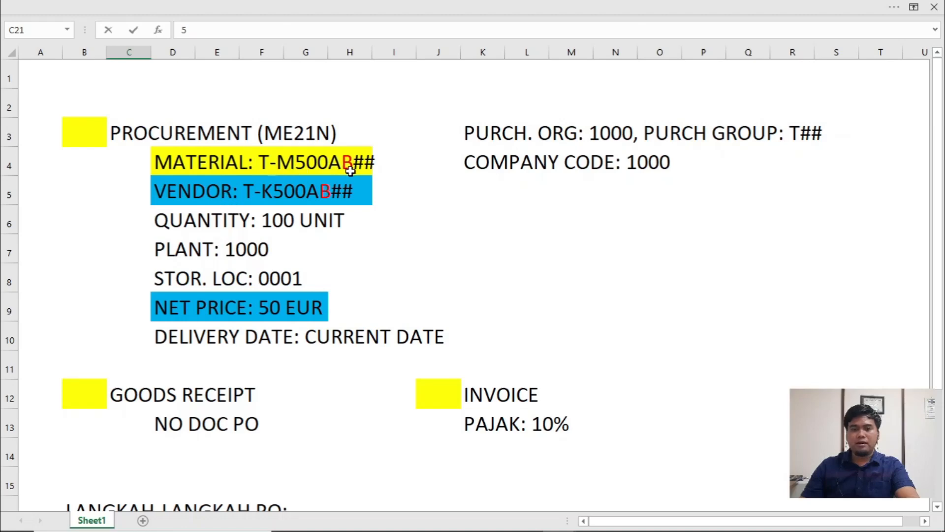
key(alt+Tab)
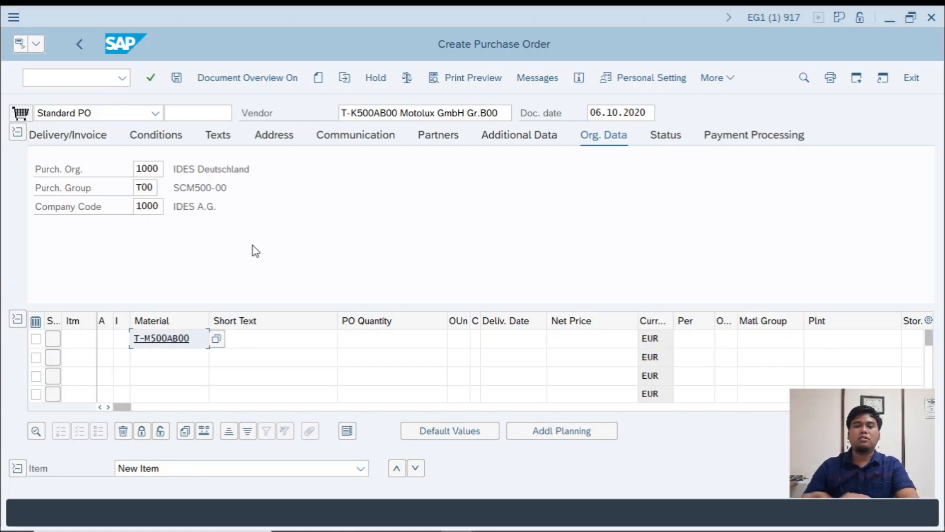
- Set the first item's PO quantity to 100 and its delivery date to 06.10.2020
click(402, 345)
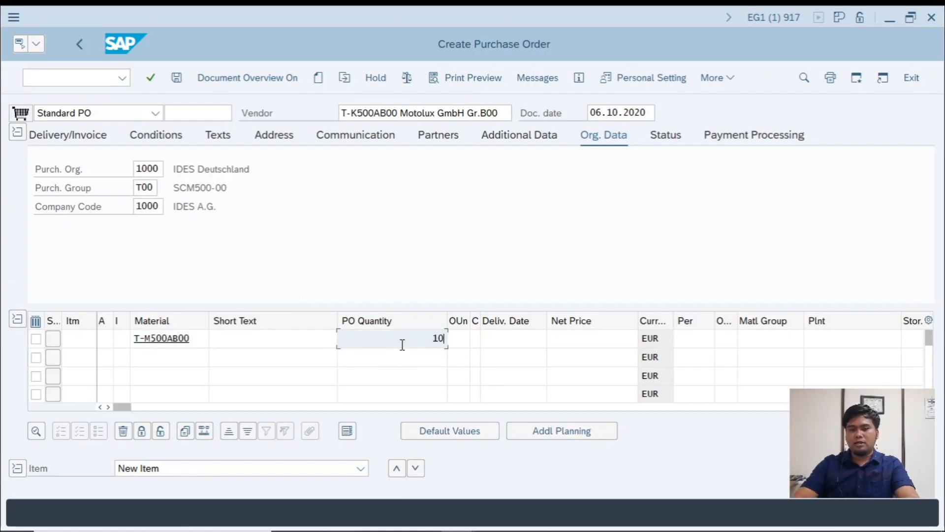
click(508, 343)
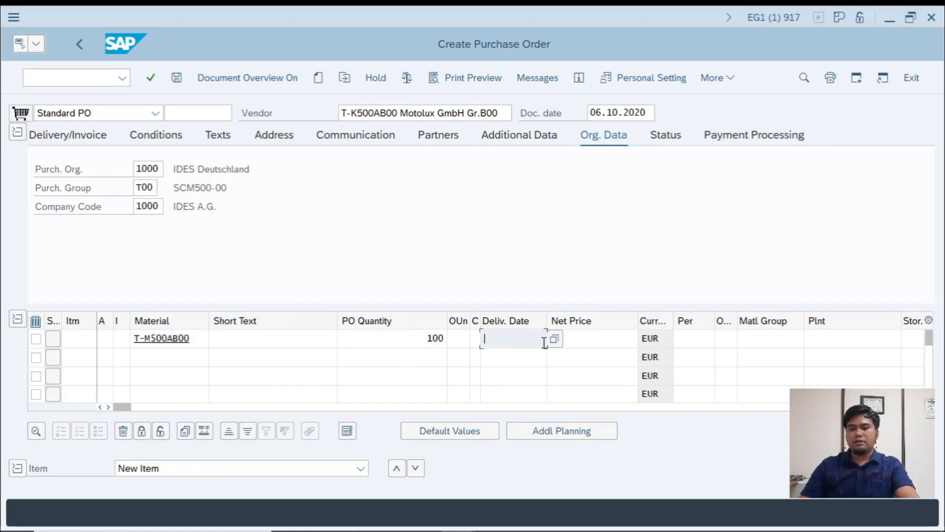
click(553, 344)
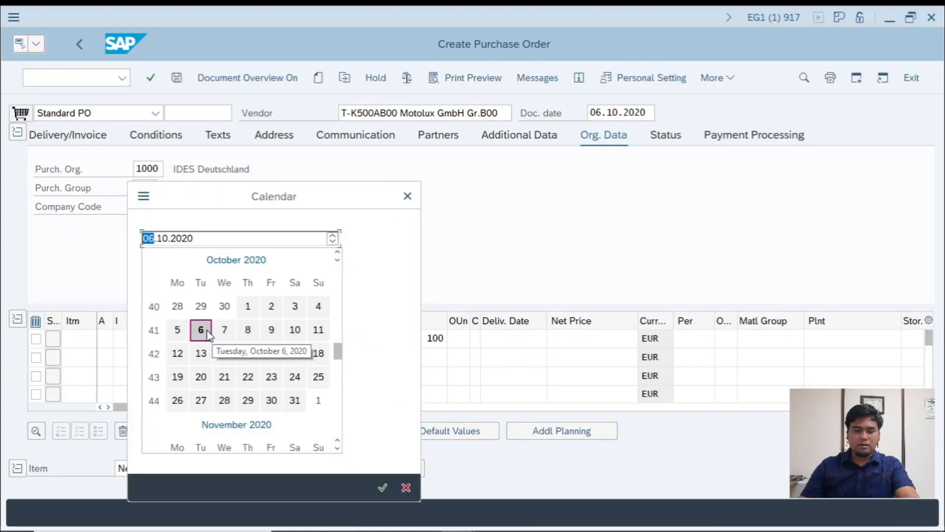
double_click(208, 333)
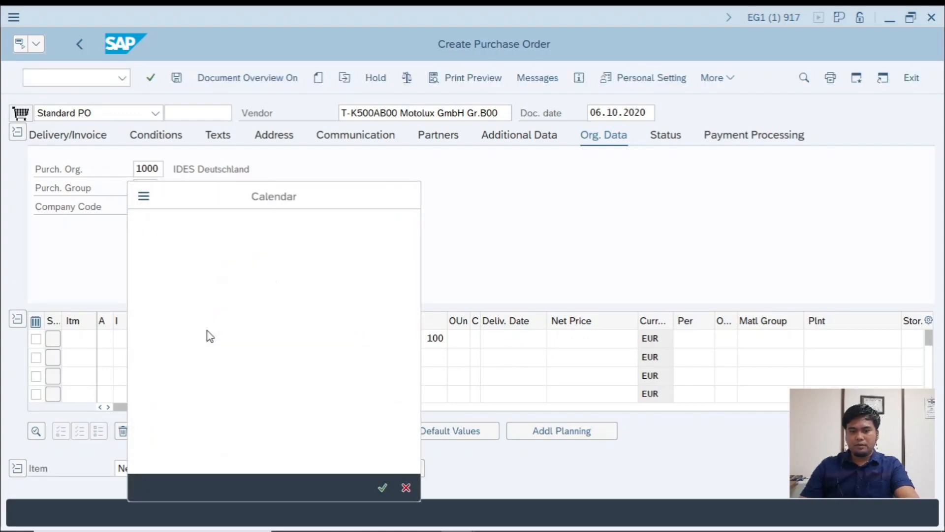
- Complete the first item line with net price 50, plant 1000 and storage location 0001, checking the PROC workbook for the price
click(599, 338)
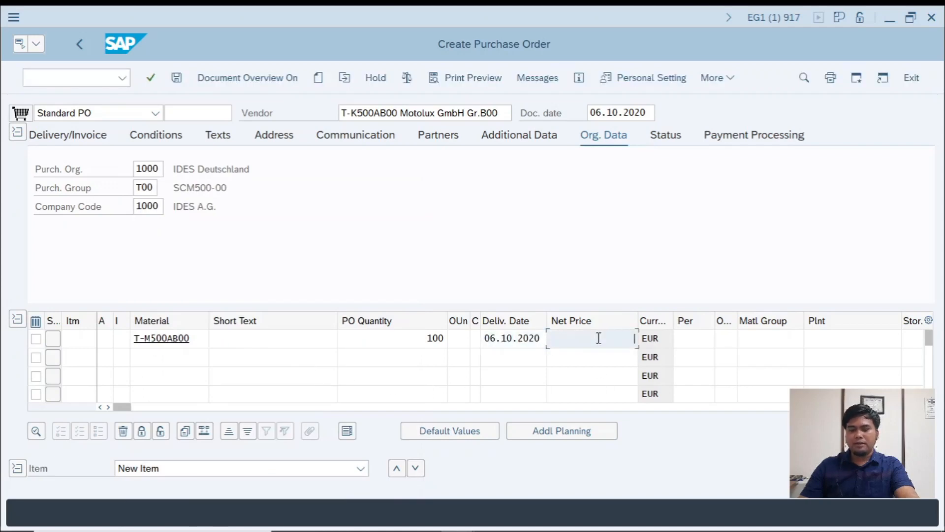
key(alt+Tab)
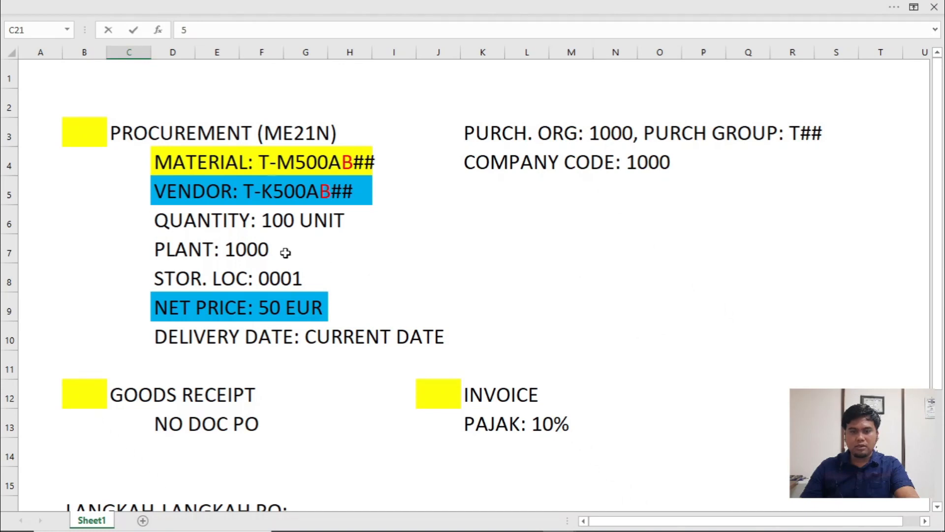
key(alt+Tab)
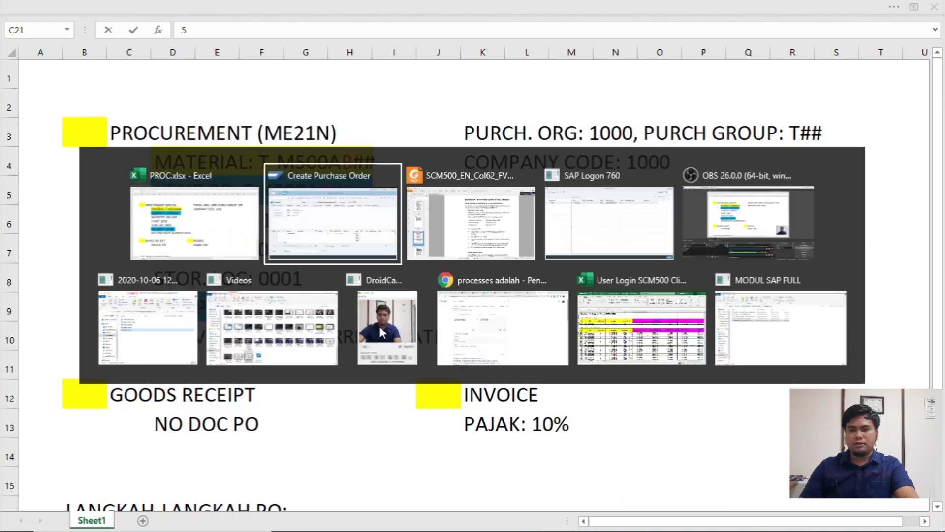
text(50)
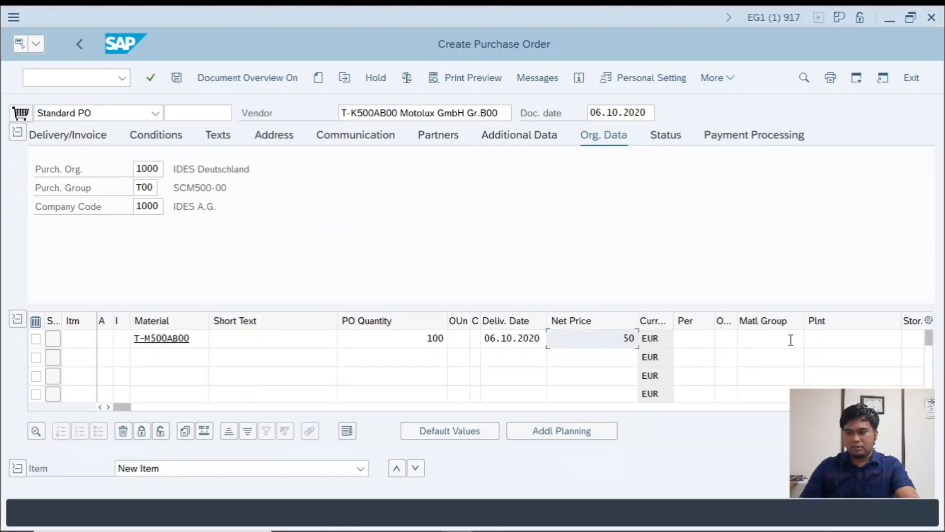
click(818, 339)
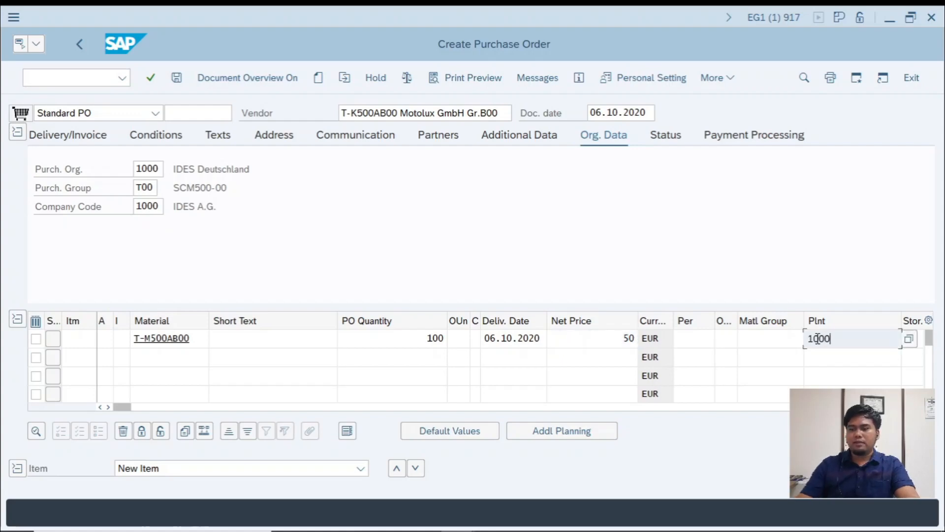
key(Tab)
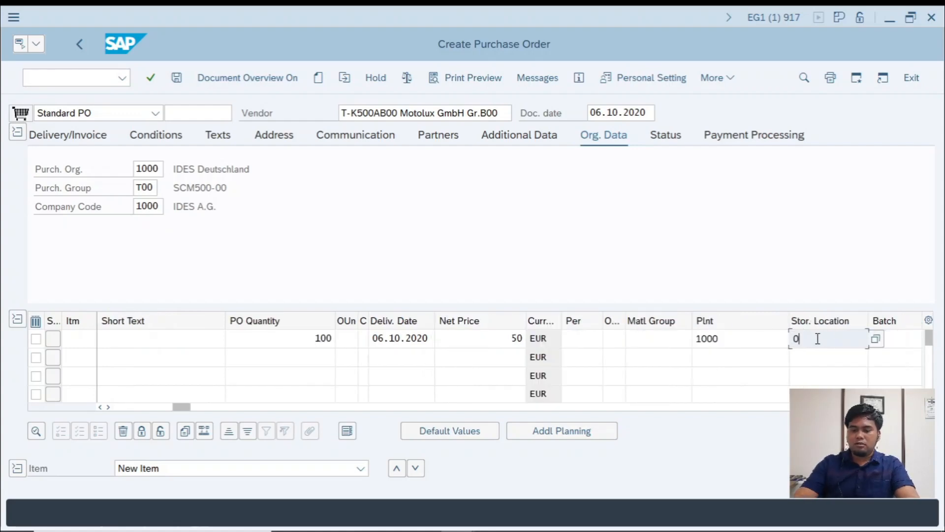
- Review the exercise's item field values in the SCM500 PDF and return to the SAP purchase order
key(alt+Tab)
key(alt+Tab)
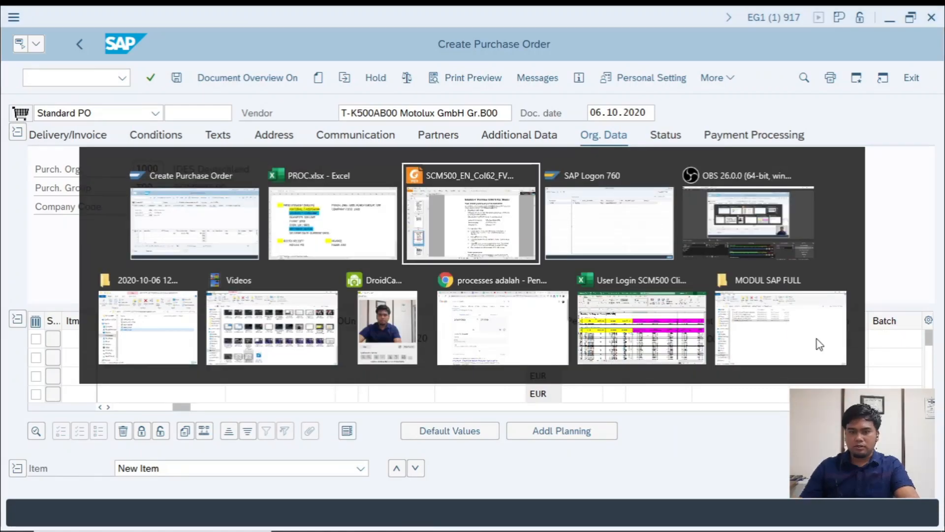
scroll(575, 363, down, 10)
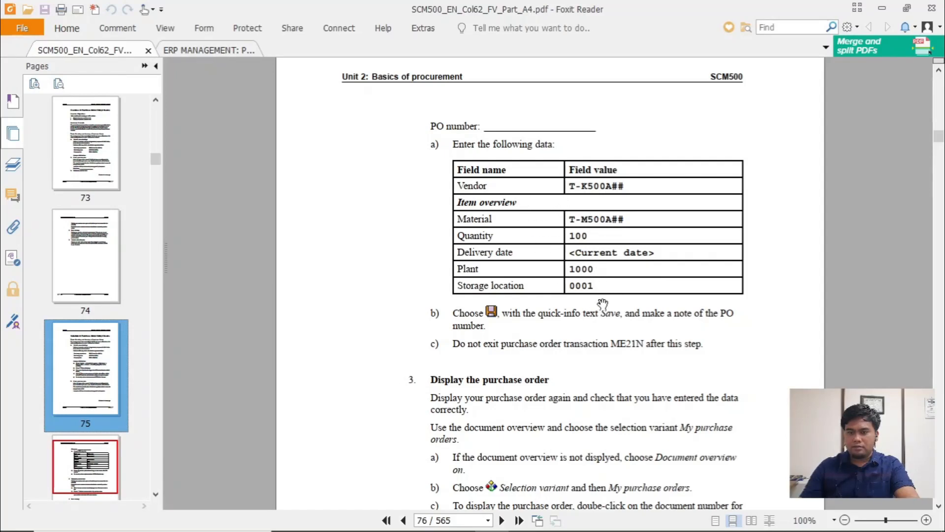
scroll(555, 297, down, 1)
scroll(566, 296, up, 1)
key(alt+Tab)
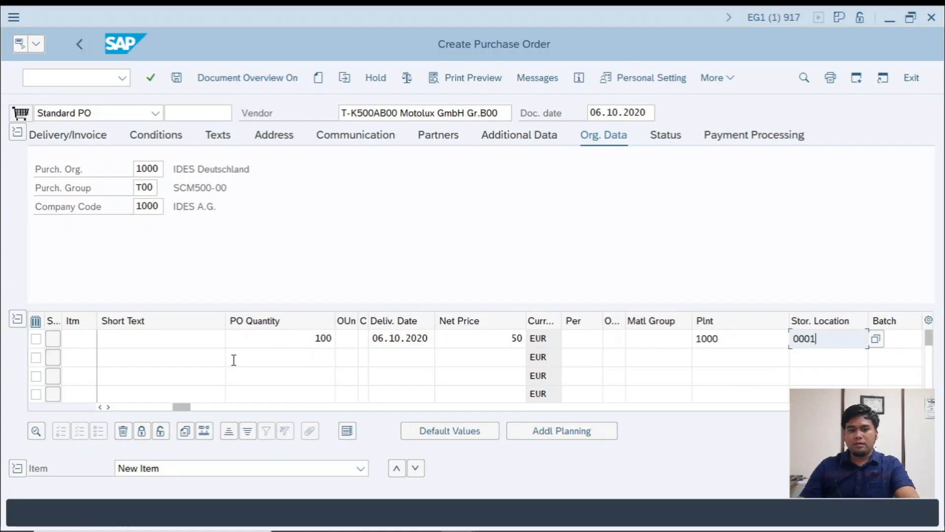
- In the PROC Excel workbook, enter "5. INPUT MATERIAL, QUANTITY, NET PRICE, PLANT, STOR LOC, DELIVERY DATE" in C21 and "6. ENTER" in C22
key(alt+Tab)
key(alt+Tab)
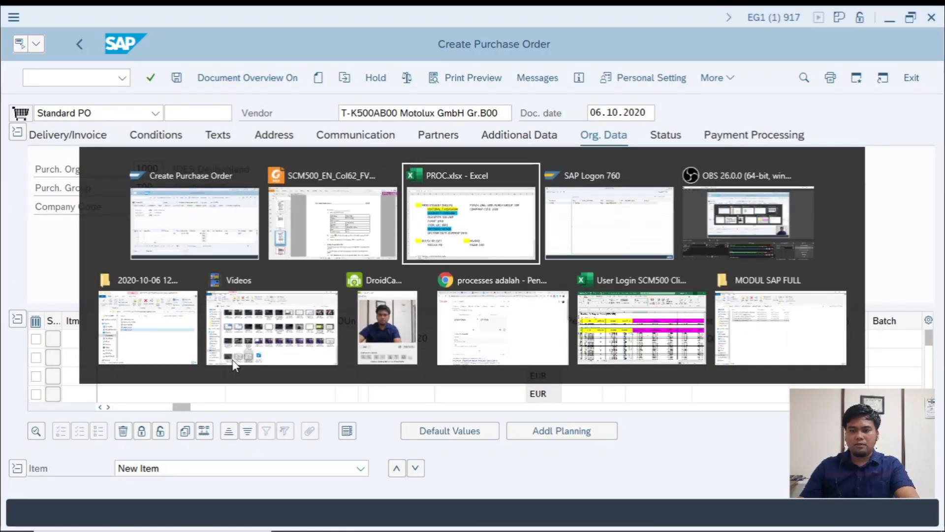
scroll(127, 409, down, 6)
text(5)
scroll(160, 277, up, 2)
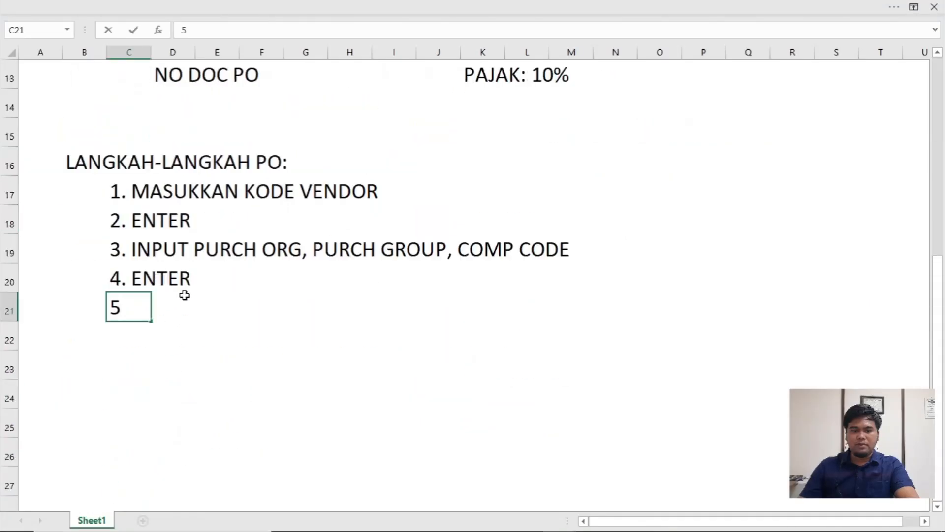
text(. INP)
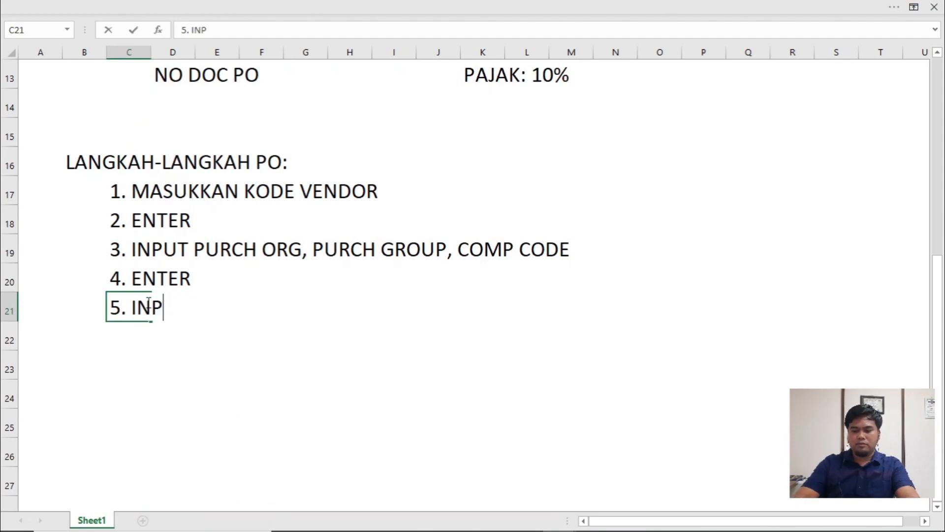
text(UT MATERIAL,)
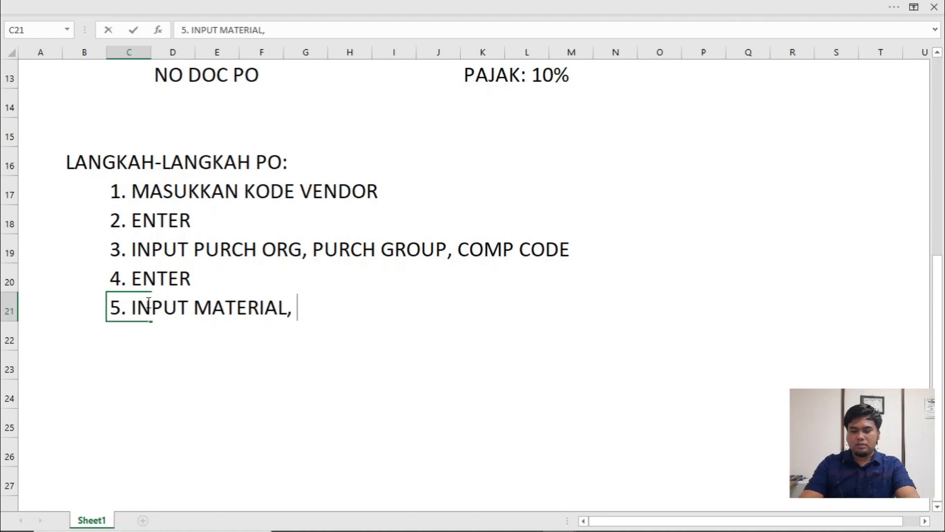
text(QUANTITY)
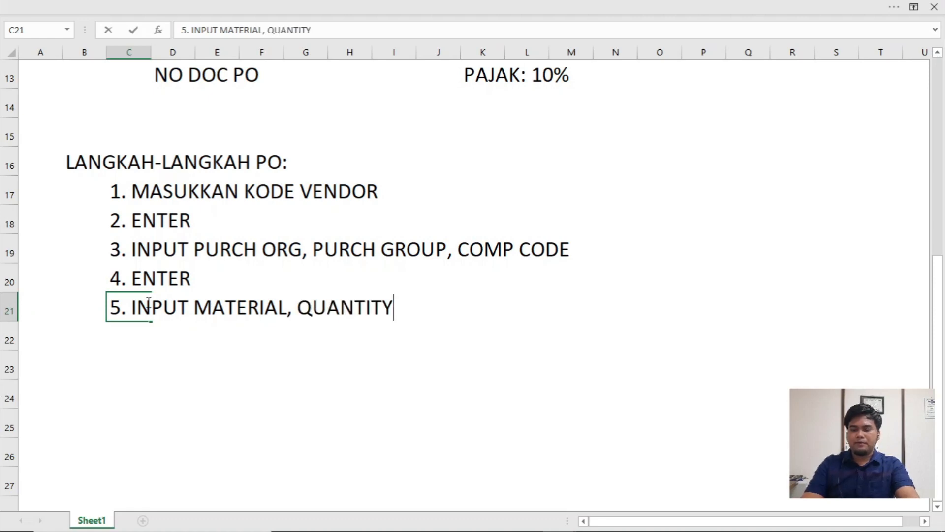
text(, NET )
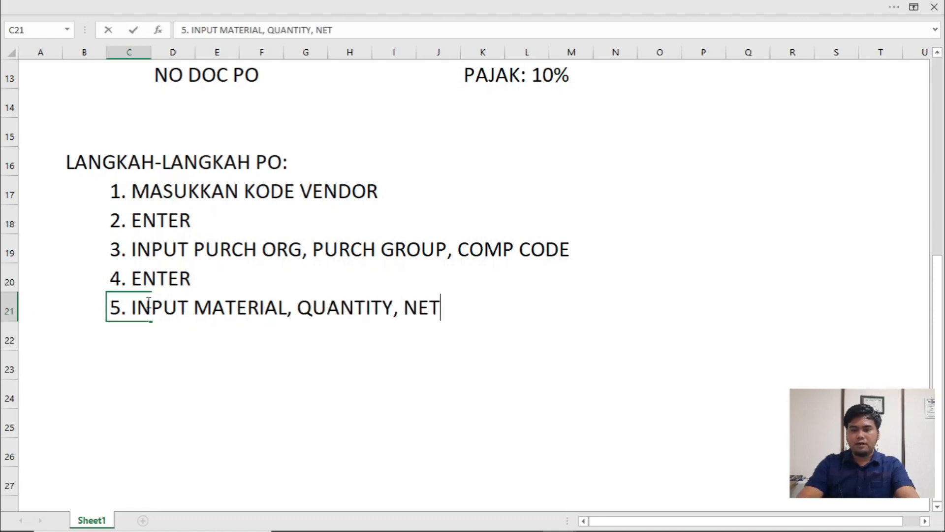
text(PRICE, )
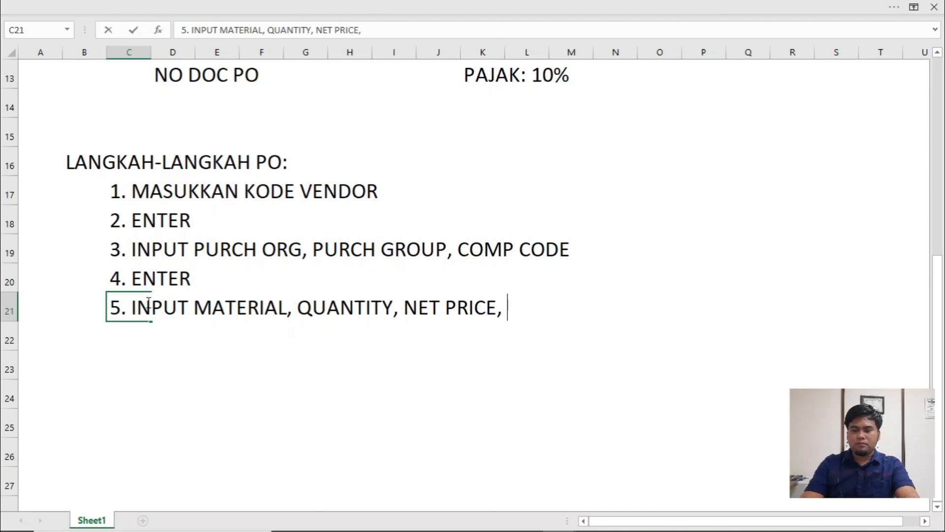
text(PLANT, )
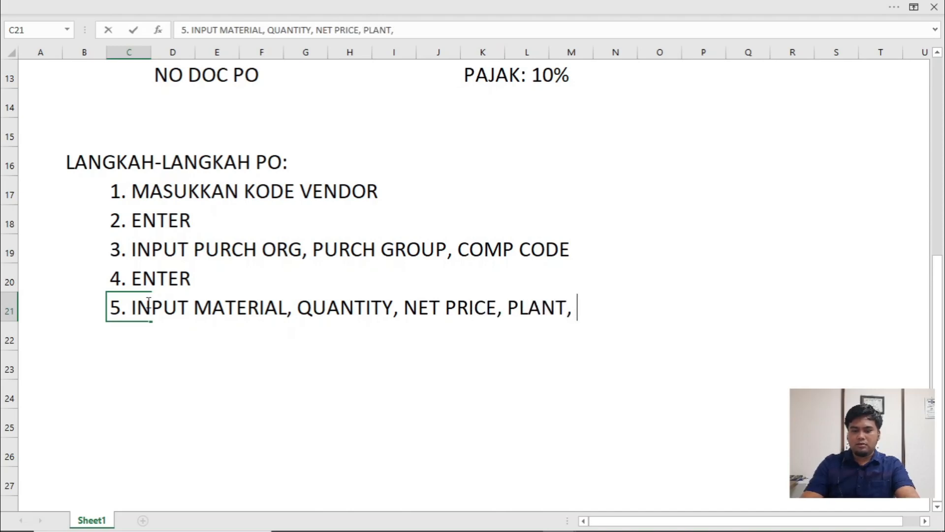
text(STOR LOC)
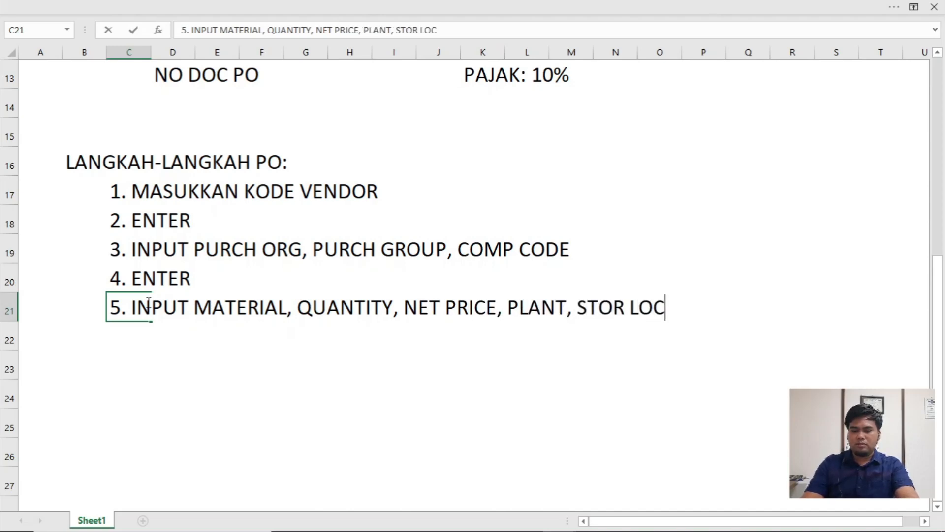
text(, DELIVERY)
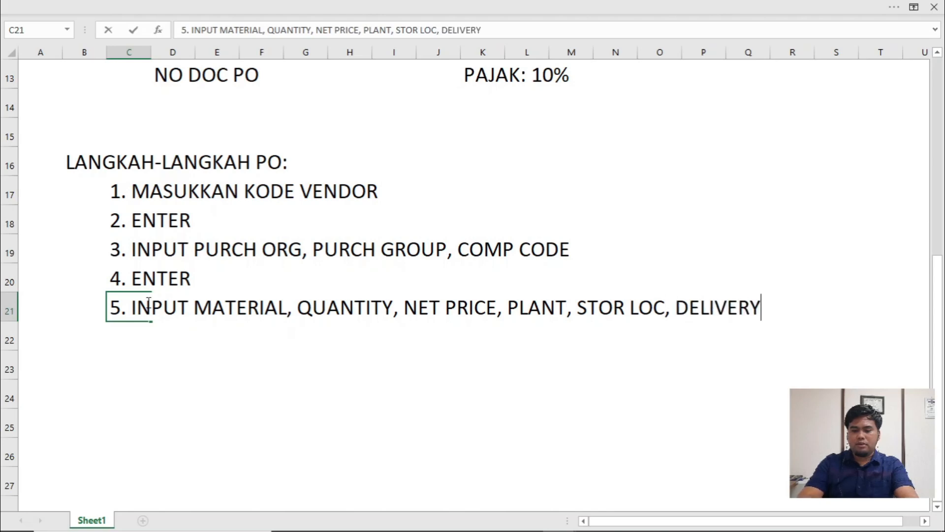
text( DATE)
key(Return)
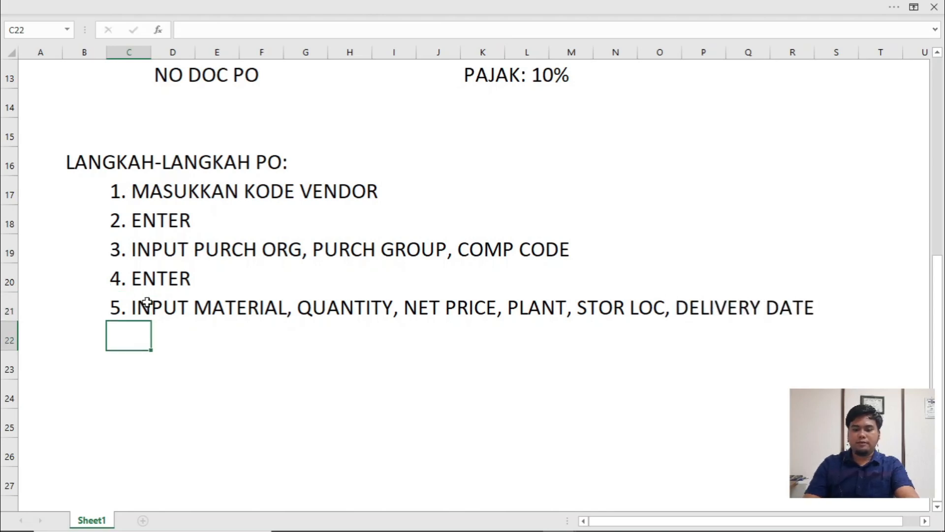
text(6. ENT)
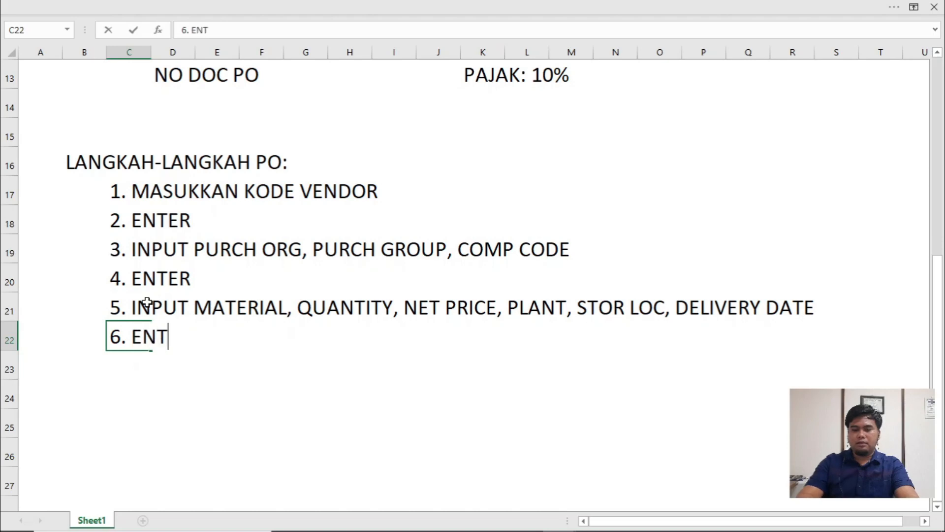
text(ER)
- Switch to the SAP purchase order and validate the first item line, accepting the delivery date warning
key(alt+Tab)
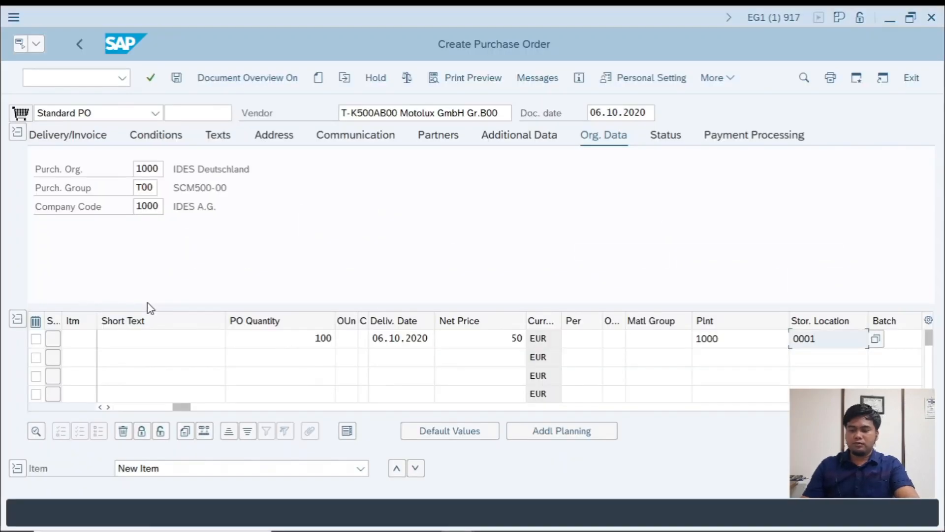
key(Return)
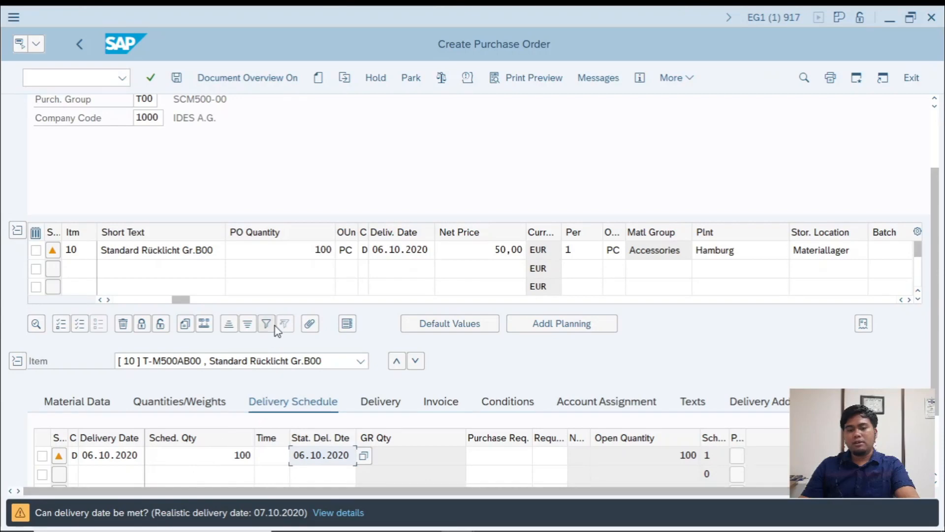
key(Return)
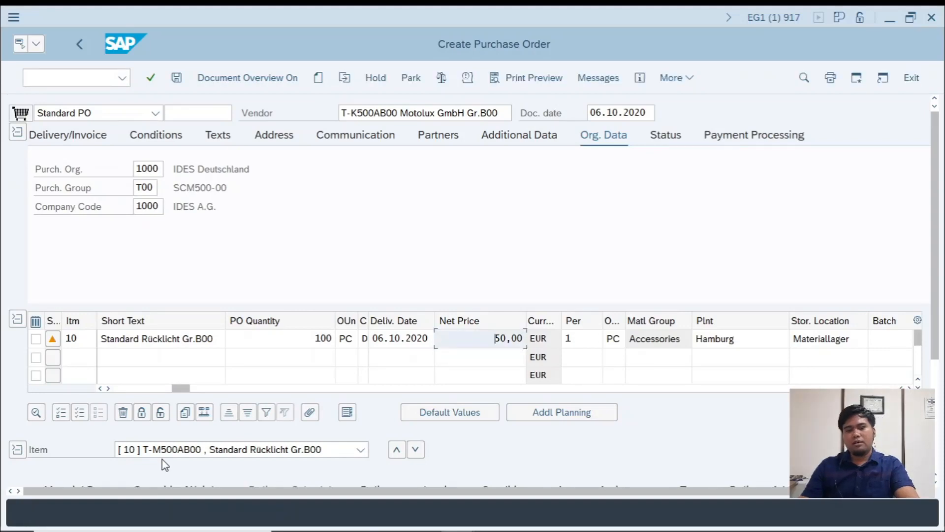
- Return to the PROC workbook and extend the step 6 note in C22 with "(MUNCUL WARNA KUNING"
key(alt+Tab)
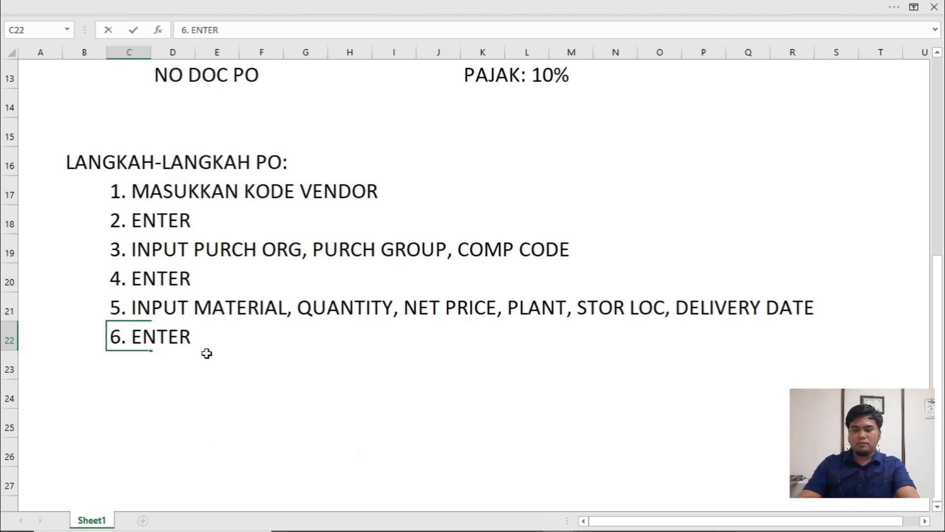
text((MUN)
key(BackSpace)
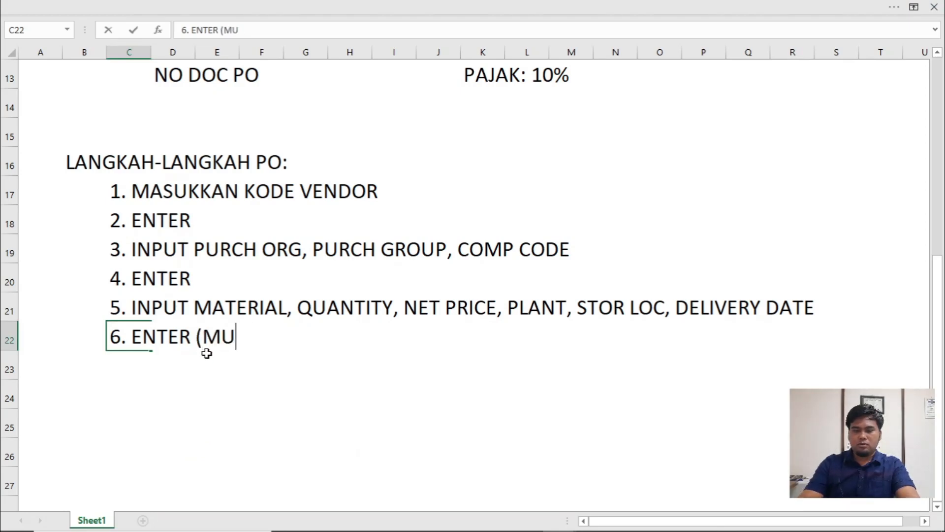
text(NCUL WA)
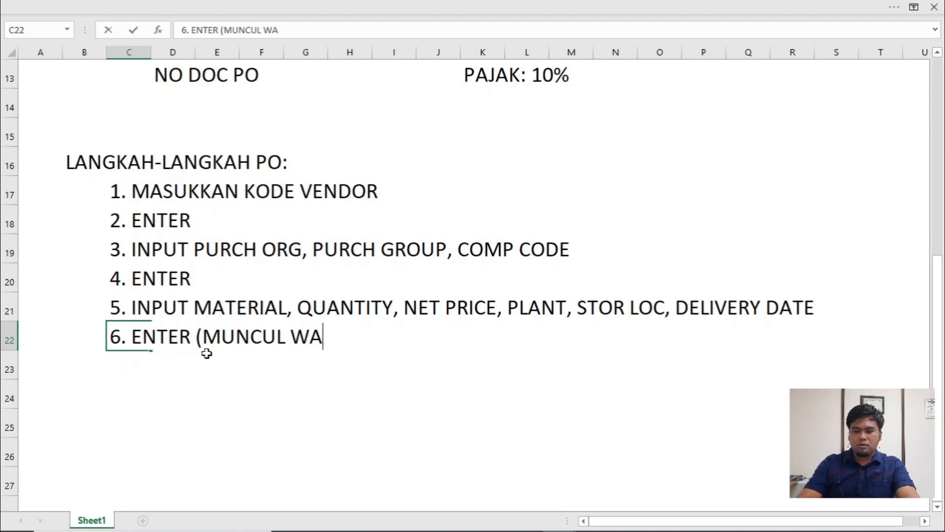
text(RNA KUNIN)
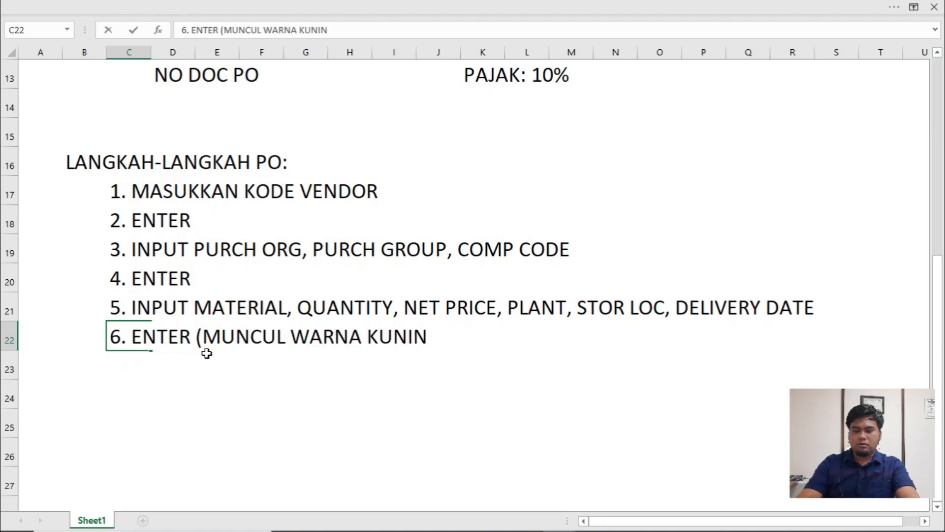
text(G)
key(Left)
key(Left)
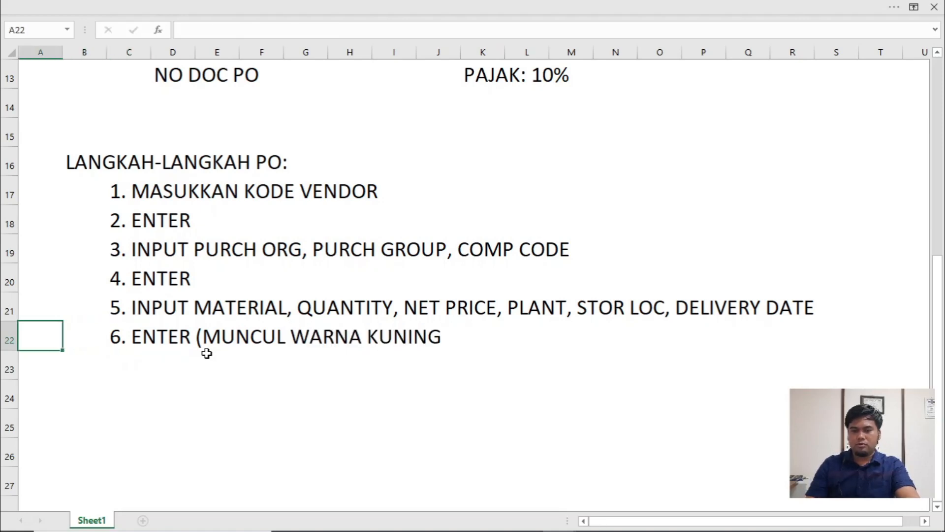
- Insert the word "WARNING" before "WARNA KUNING" in the step 6 note in C22
click(135, 338)
double_click(286, 338)
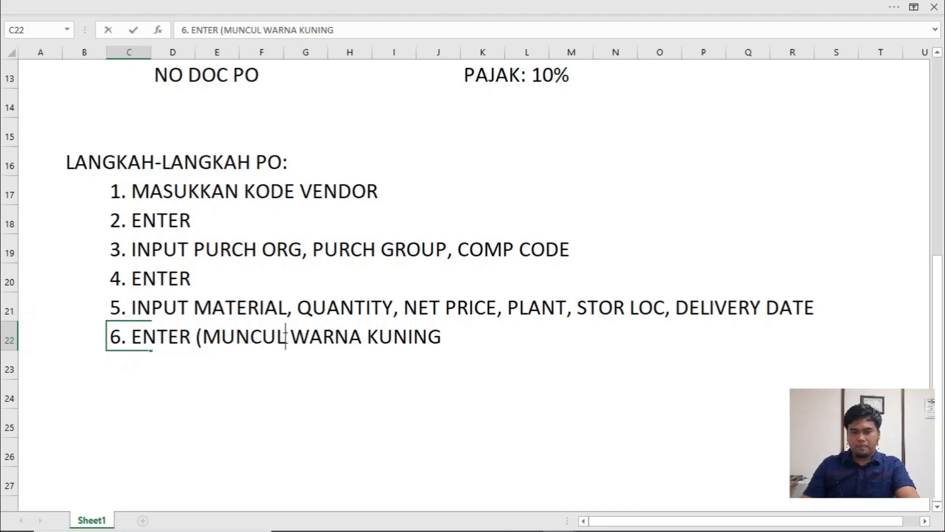
text(W)
key(BackSpace)
text(WARNIN)
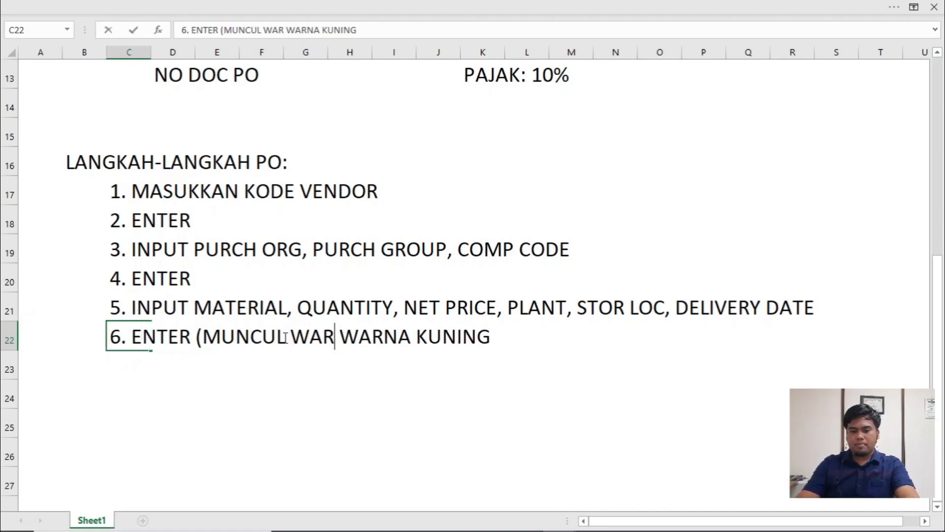
text(G)
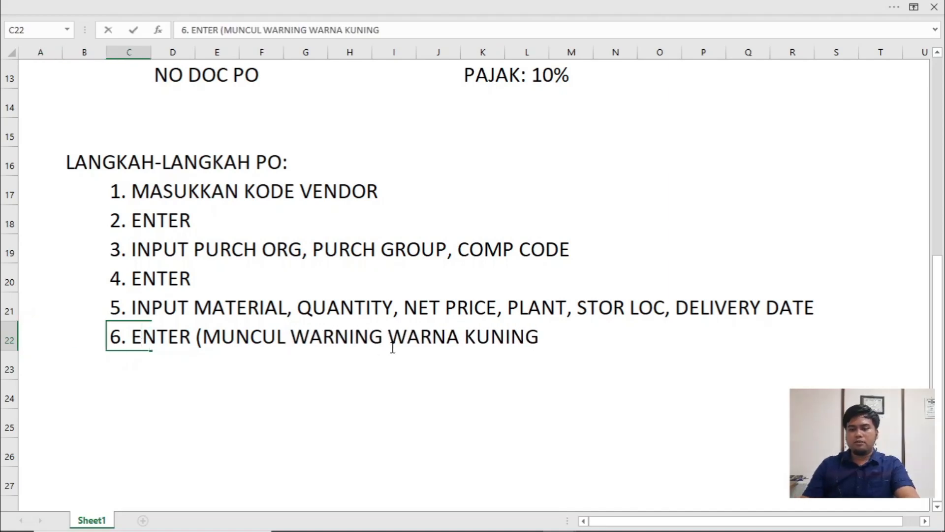
- Complete the step 6 note with ", ENTER SAMPAI WARNING HILANG)" and enter "7. SAVE" in C23
click(540, 338)
text(, ENTER SA)
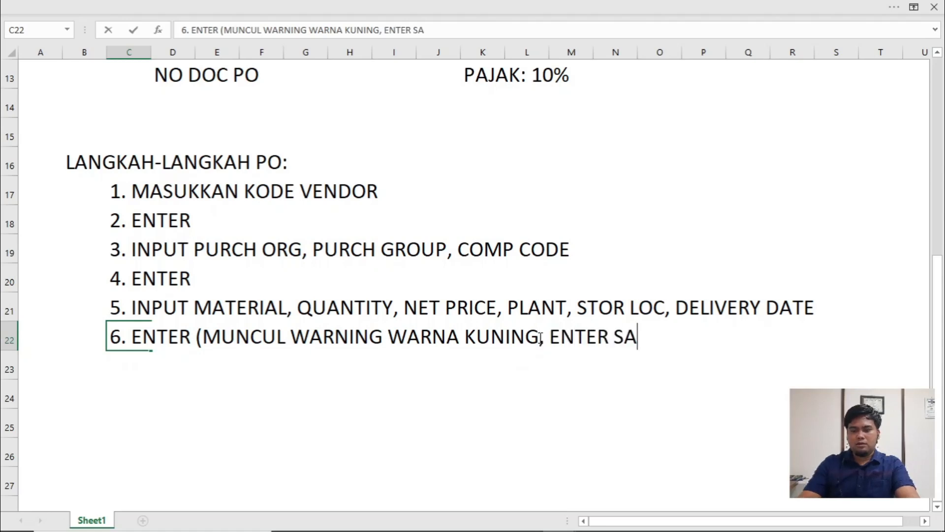
text(MPAI WARNING )
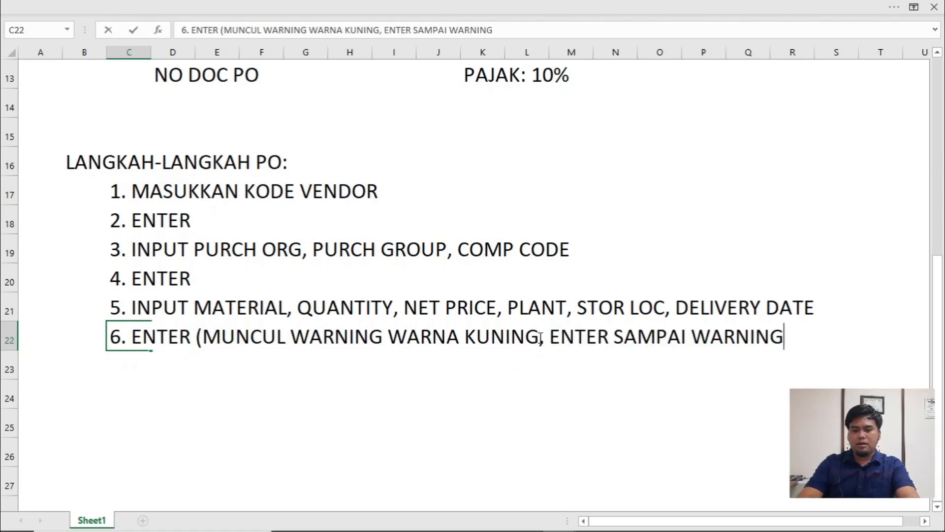
text(HILANG)
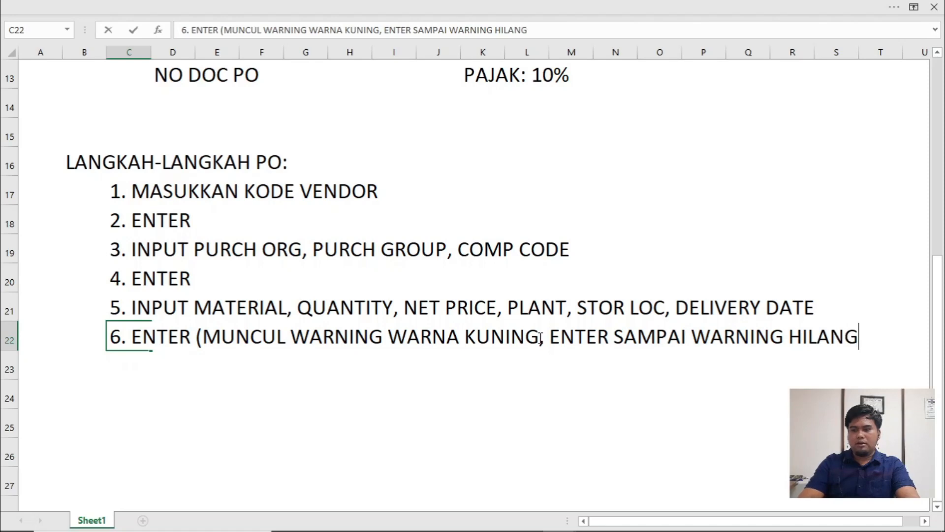
text())
key(Return)
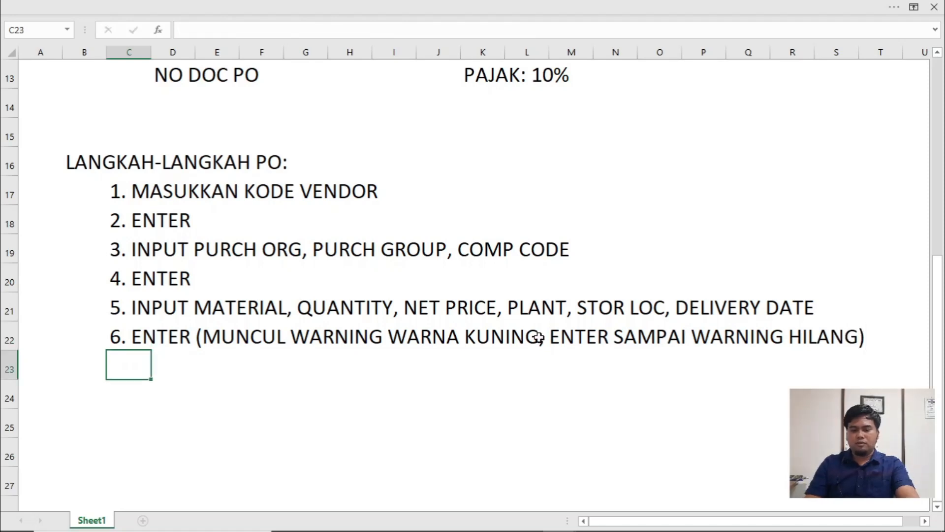
text(7. SAVE)
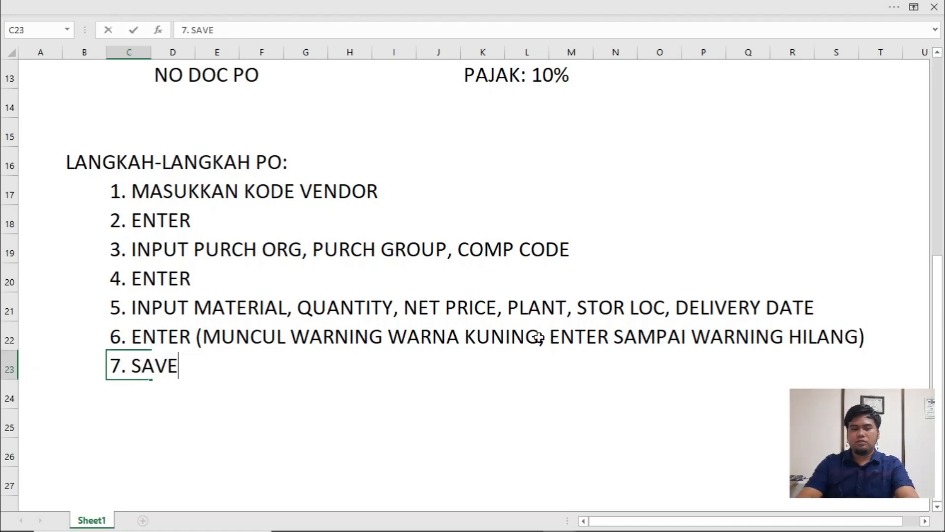
- Switch to SAP and save the standard purchase order
key(alt+Tab)
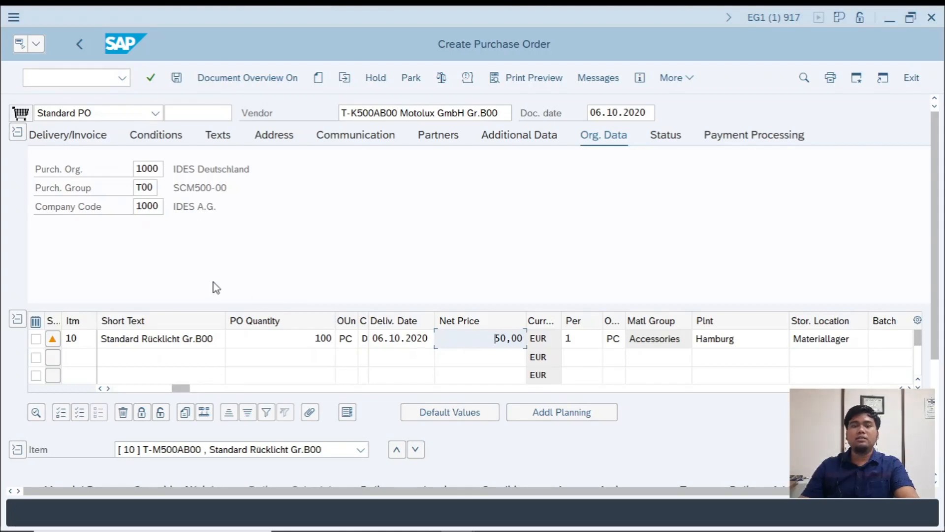
click(179, 82)
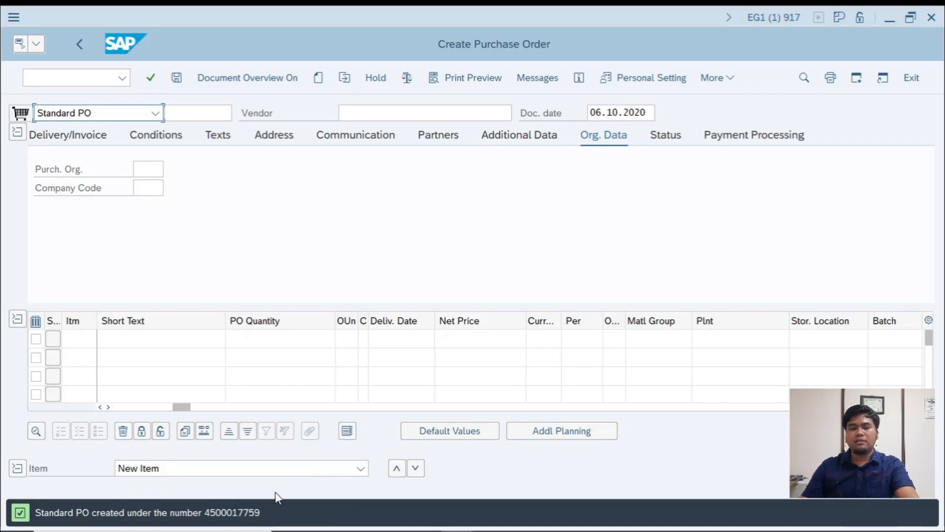
key(alt+Tab)
click(191, 223)
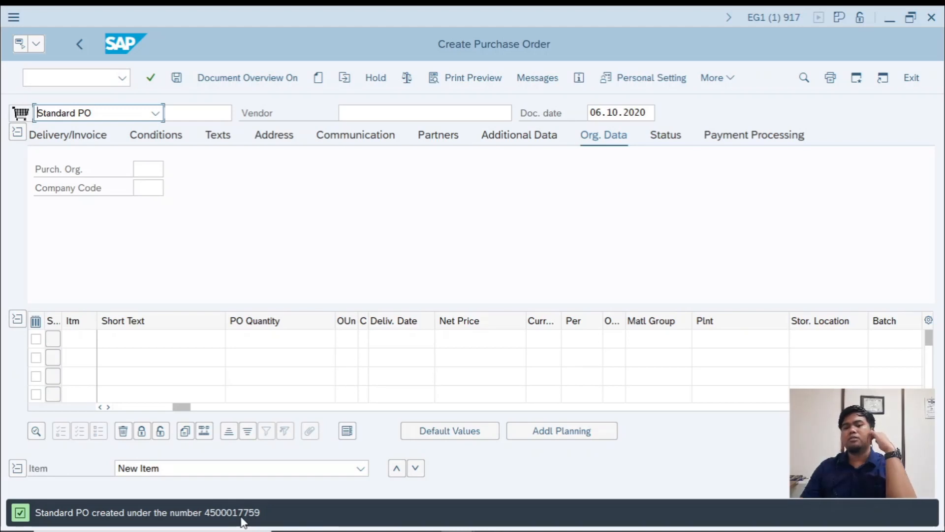
- Switch to the PROC workbook and enter 1 in the yellow cell B3 beside PROCUREMENT (ME21N)
key(alt+Tab)
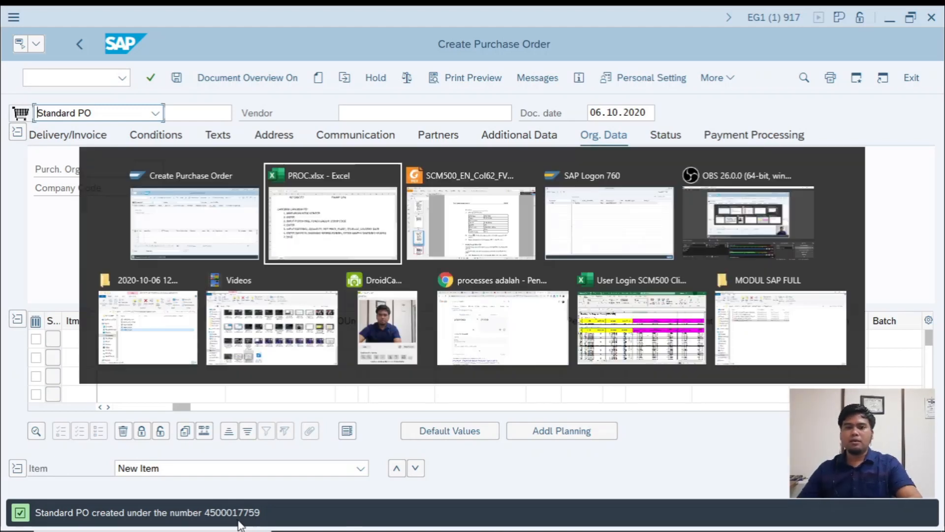
scroll(295, 261, up, 4)
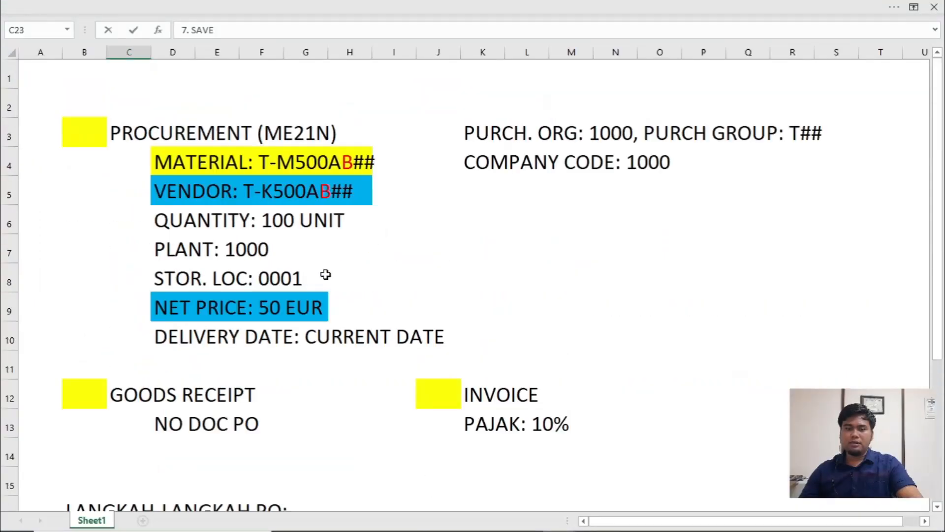
drag(123, 131, 380, 333)
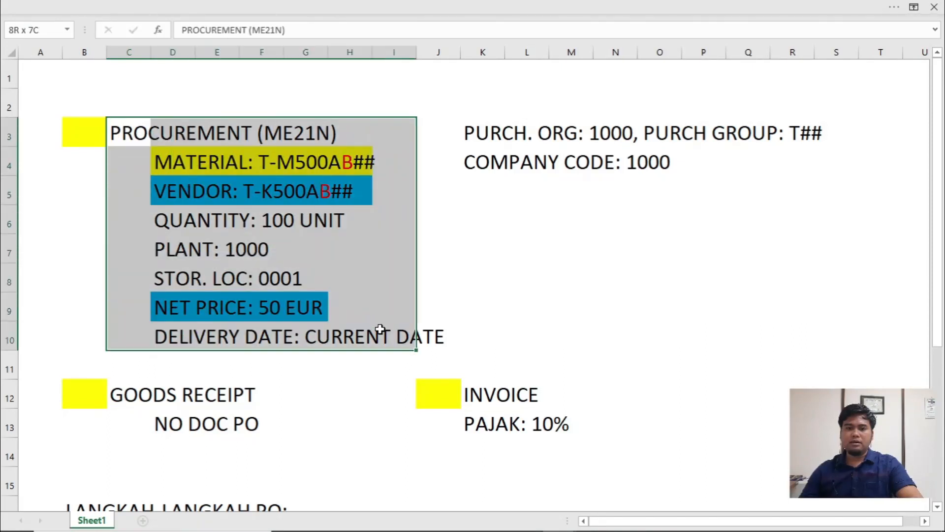
click(80, 134)
text(1)
click(231, 229)
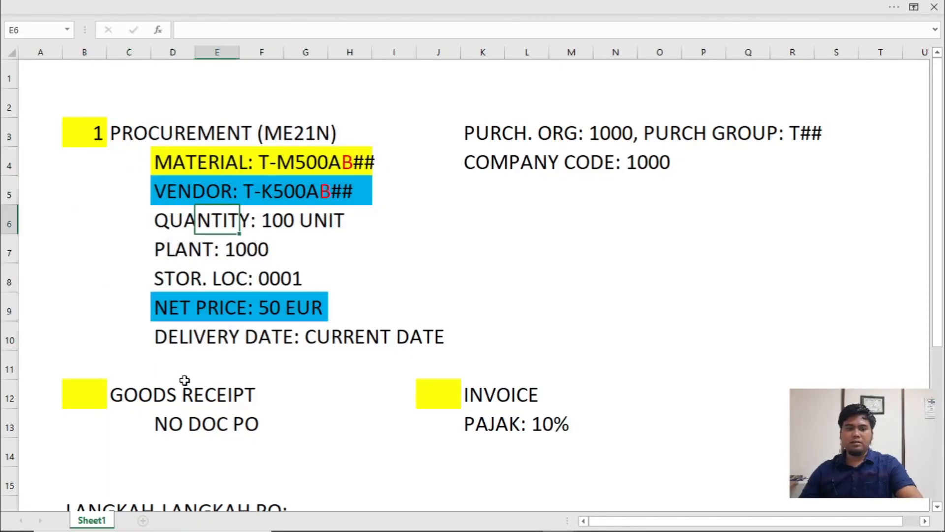
- Enter 2 in the yellow cell B12 and extend the label in C12 to "GOODS RECEIPT (MIGO)"
click(98, 394)
text(2)
click(270, 356)
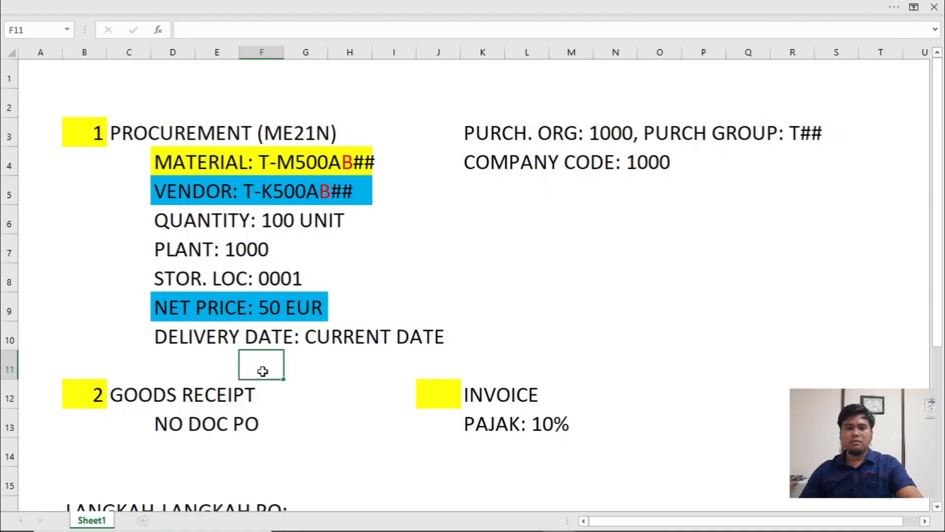
click(98, 395)
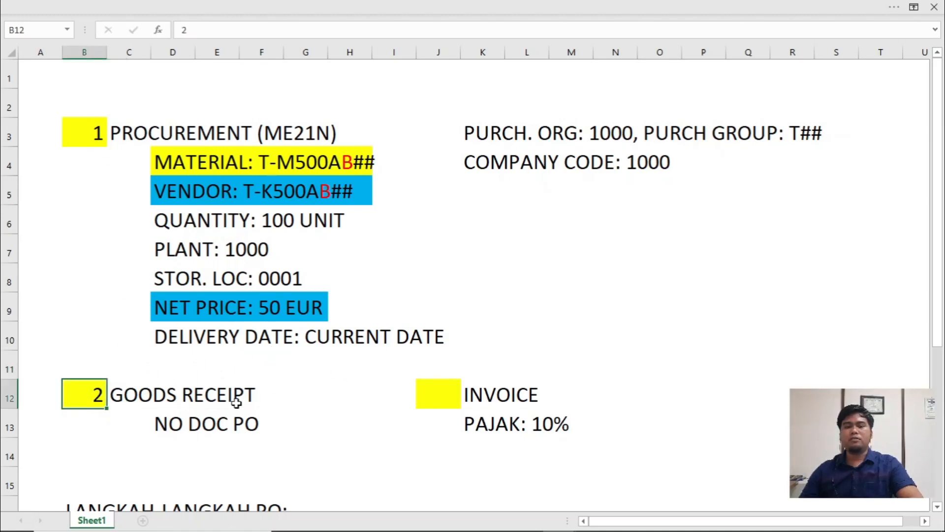
double_click(121, 394)
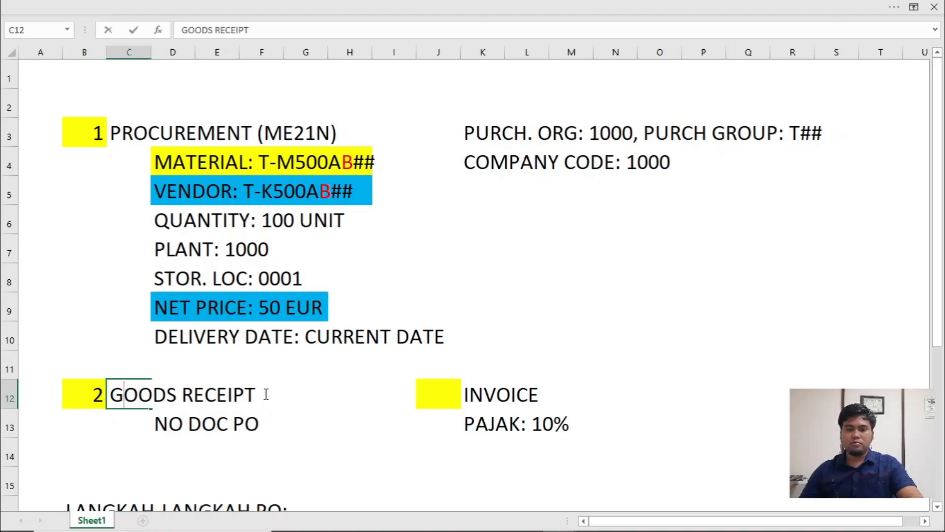
text(()
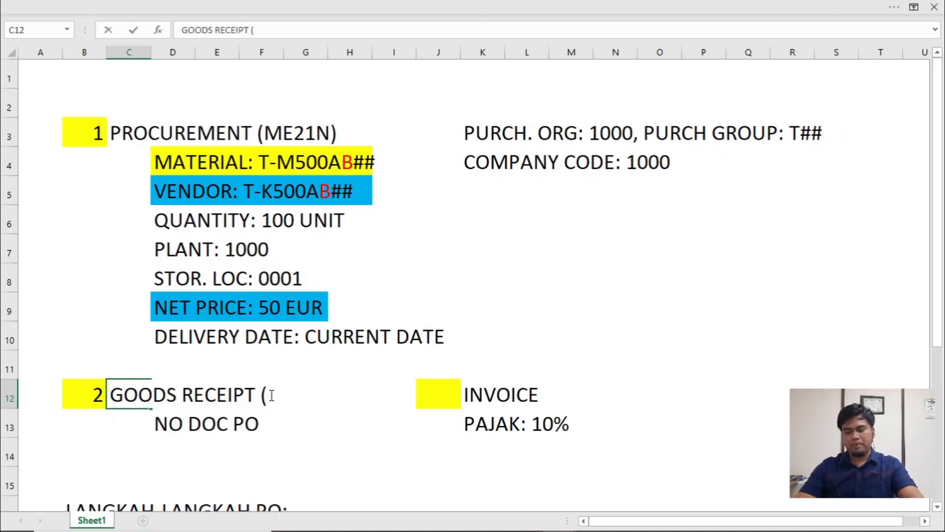
text(MIGO))
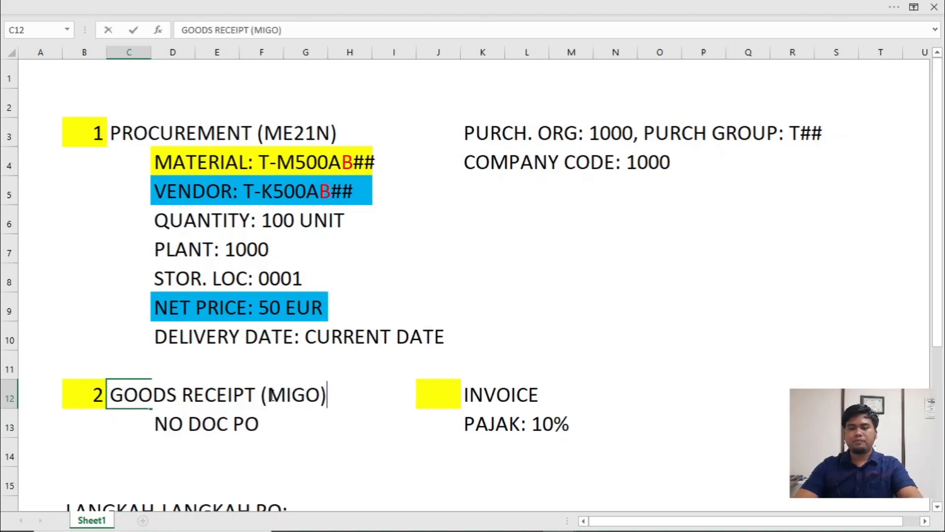
- Switch to SAP and open the goods receipt transaction with the command /NMIGO
key(alt+Tab)
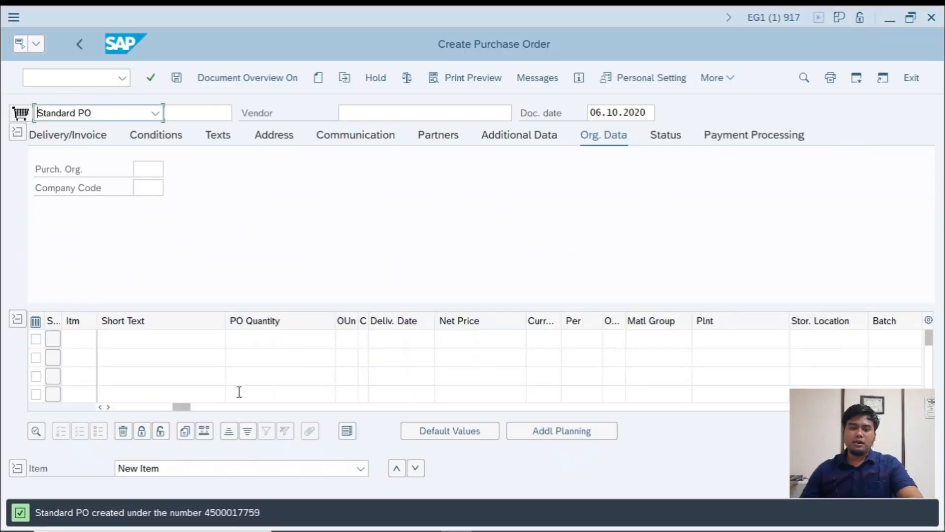
click(63, 75)
text(/N)
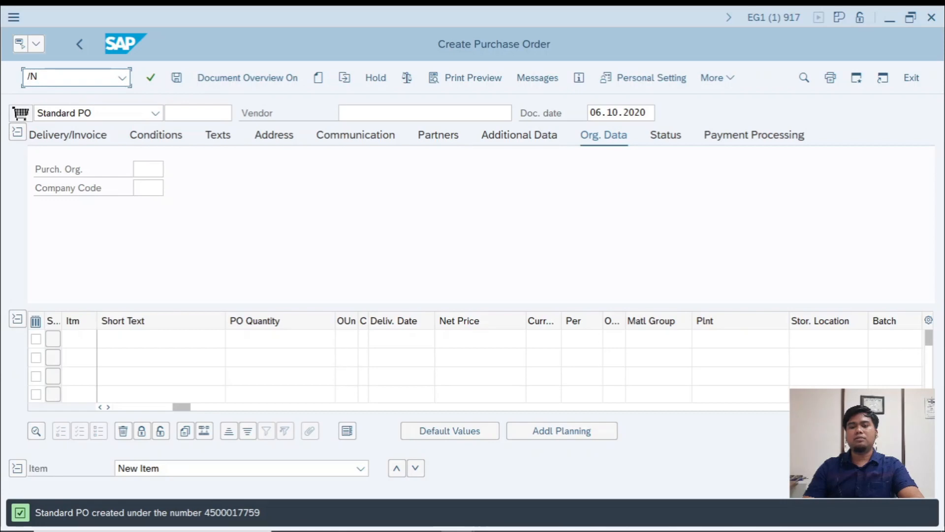
text(MIGO)
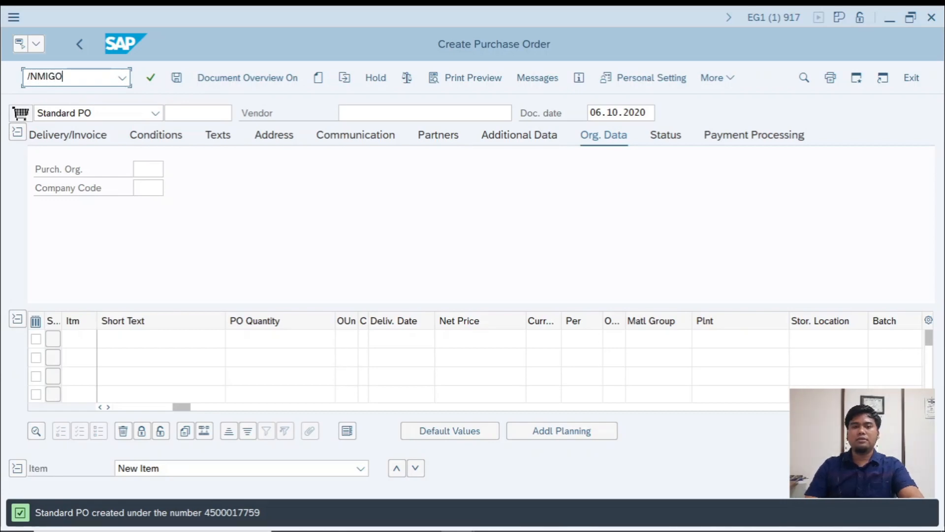
key(BackSpace)
key(BackSpace)
key(BackSpace)
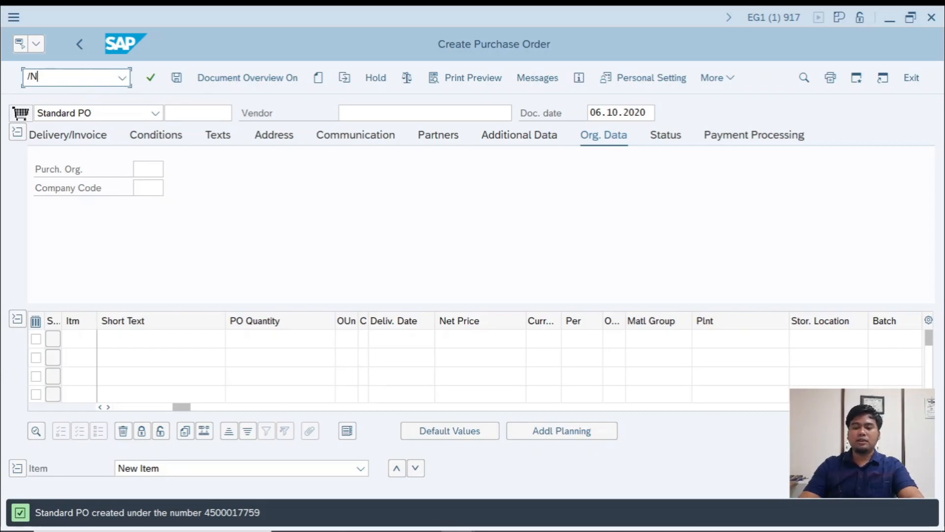
text(/NM)
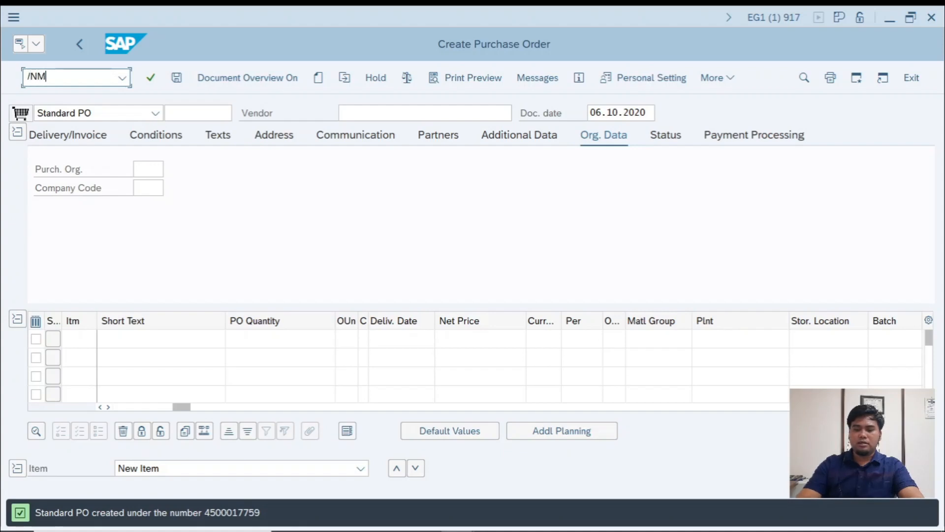
text(IGO)
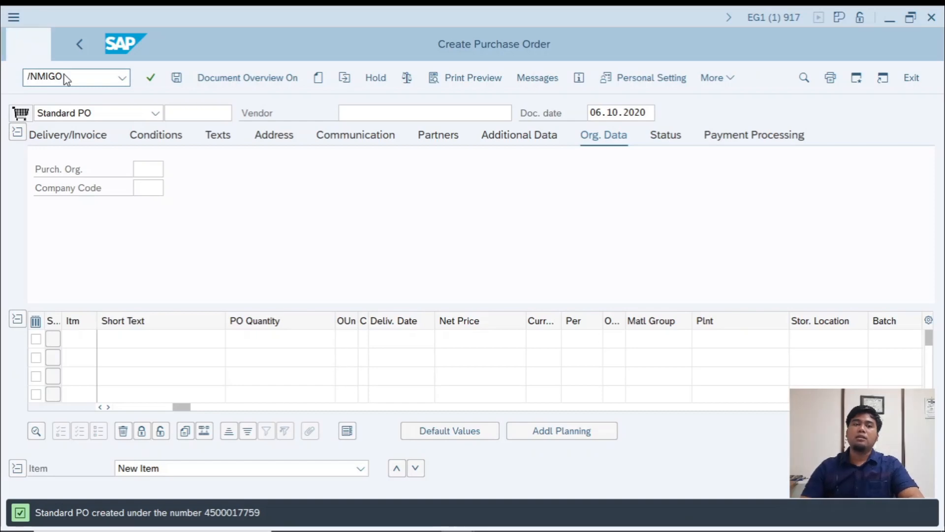
key(Return)
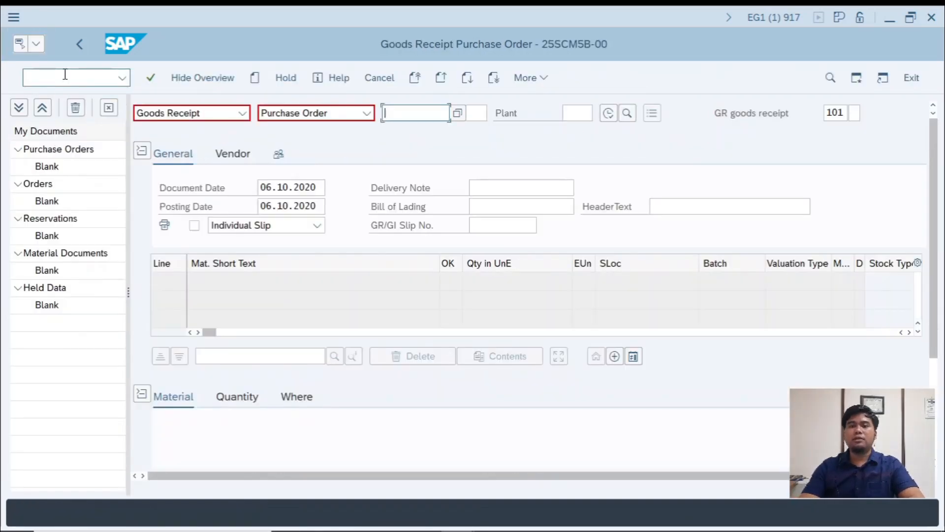
- Switch to the PROC workbook and enter the heading "LANGKAH-LANGKAH MIGO:" in B25 below the PO steps
key(alt+Tab)
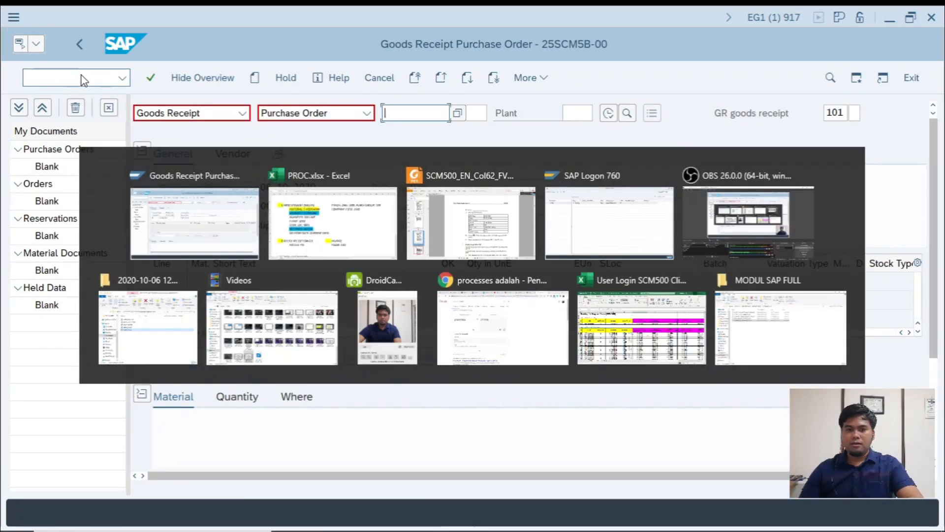
scroll(211, 377, down, 1)
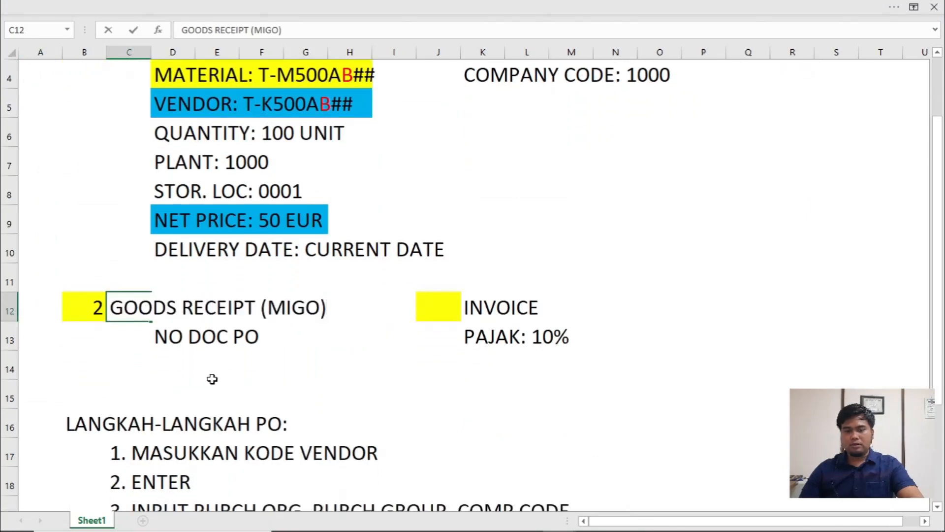
click(196, 363)
scroll(259, 365, down, 6)
scroll(246, 369, down, 3)
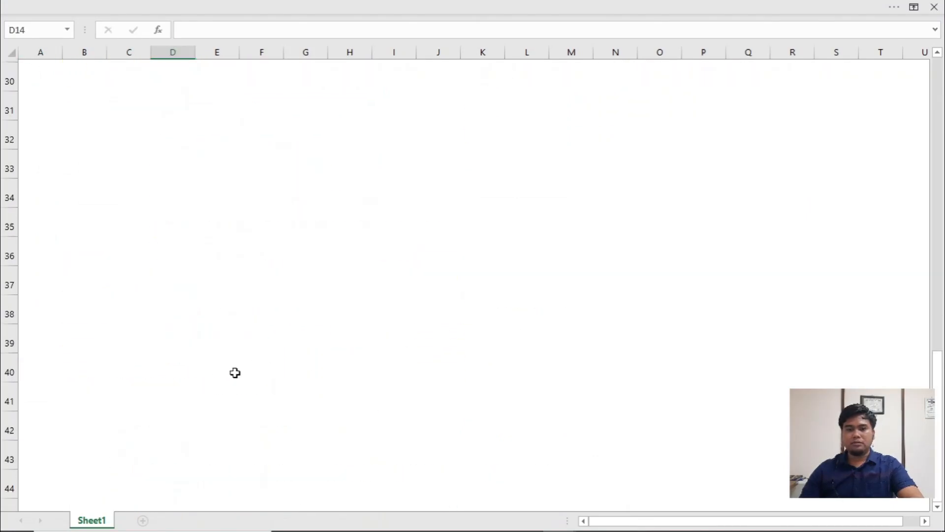
scroll(137, 296, up, 5)
click(90, 326)
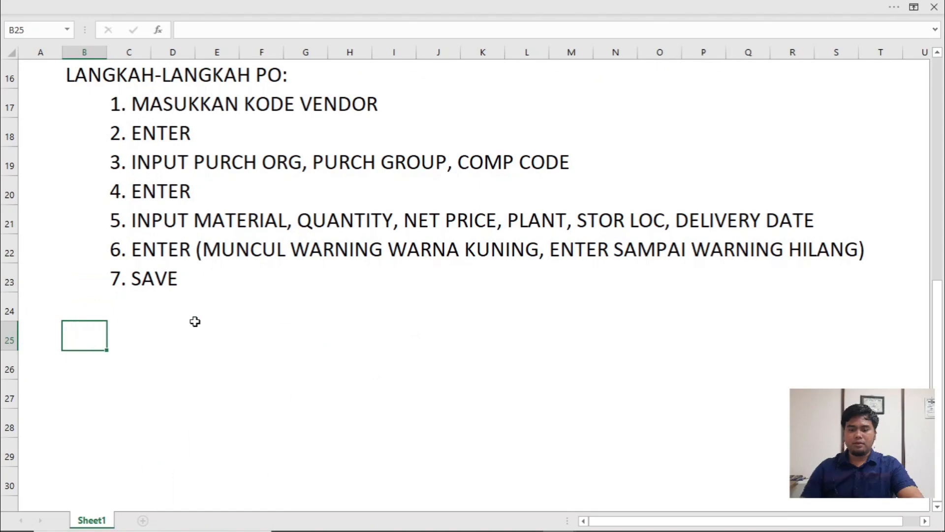
text(LANGKAH)
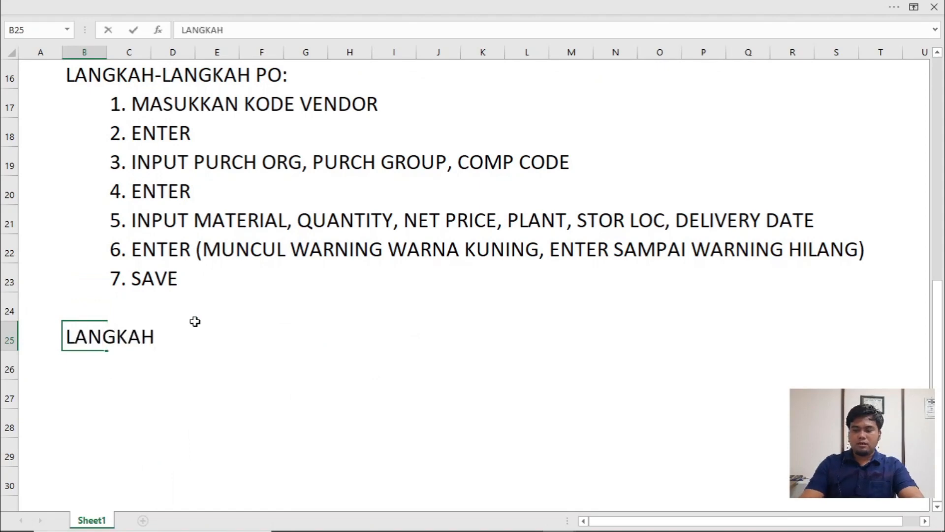
text(-LANGKAH MIG)
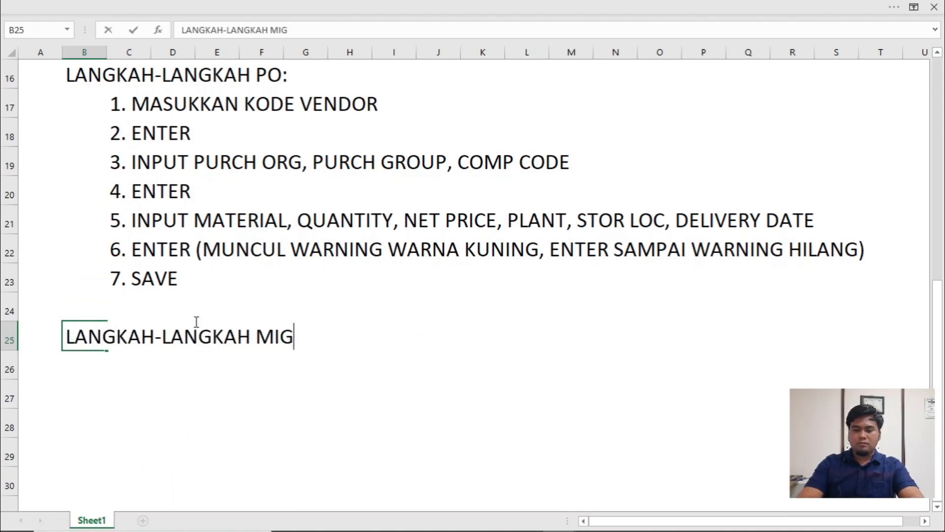
text(O:)
key(Return)
- Enter "LANGKAH 1:" in C26 and start the first step note in C27 with "1."
key(Tab)
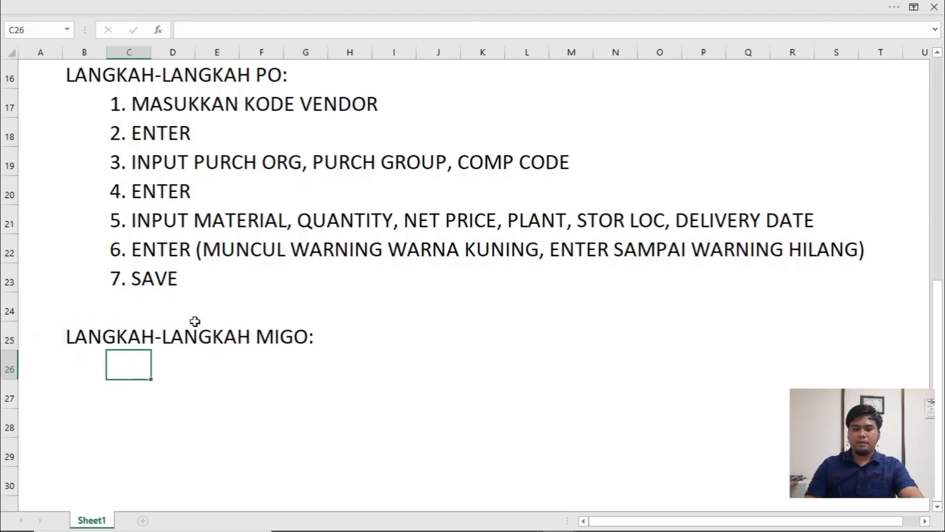
text(LANGKAH 2)
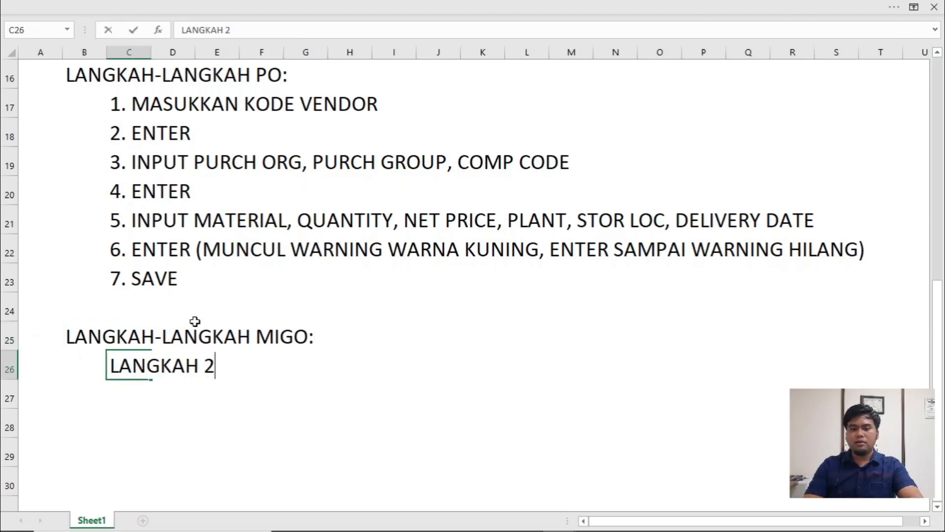
key(BackSpace)
text(1:)
key(Return)
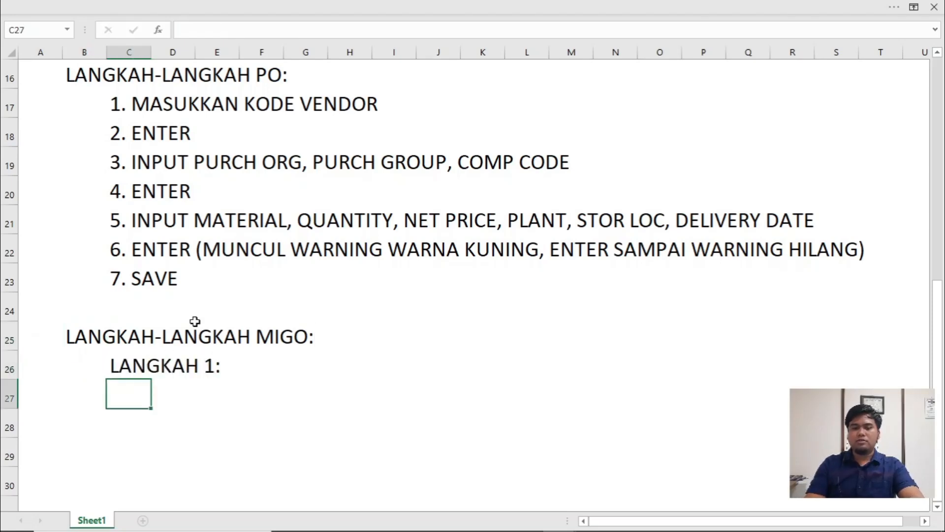
text(1.)
- Switch to the SCM500 PDF in Foxit Reader and examine the Solution 5 instructions for posting the goods receipt in MIGO
key(alt+Tab)
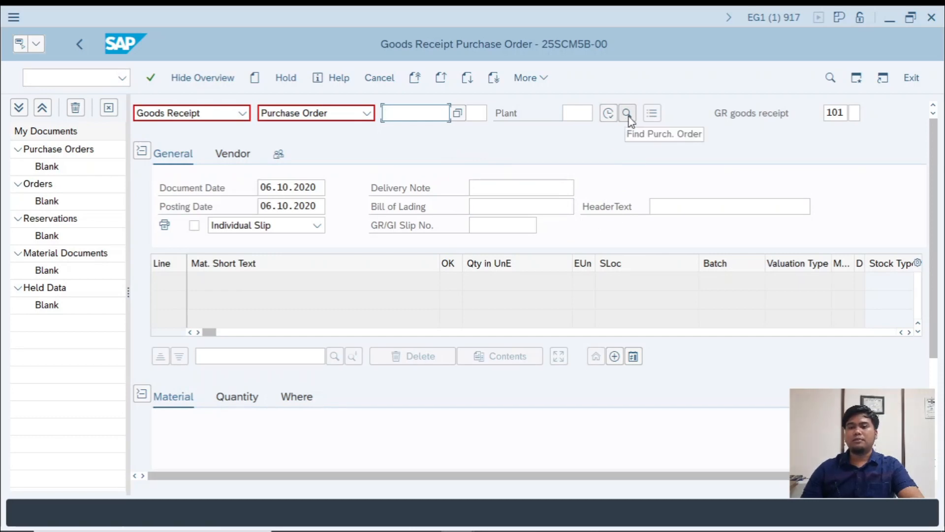
key(alt+Tab)
key(alt+Tab)
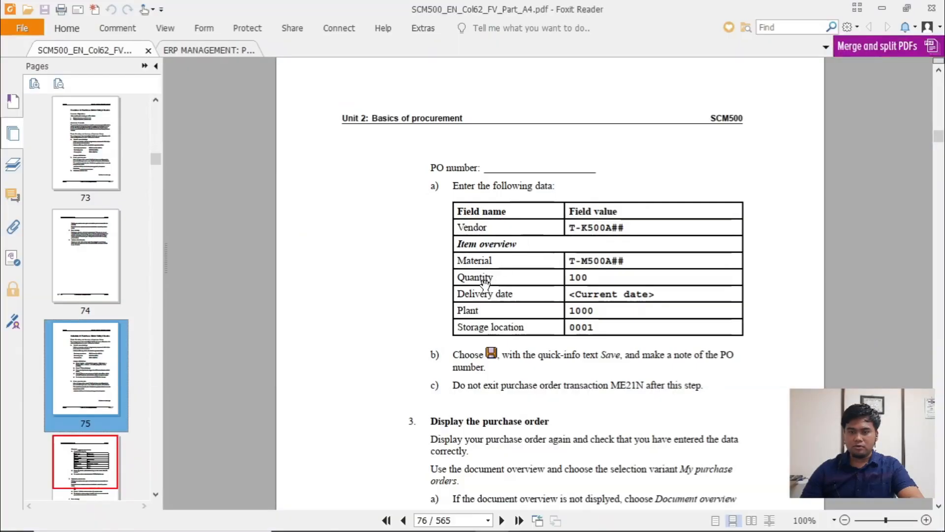
scroll(448, 344, down, 20)
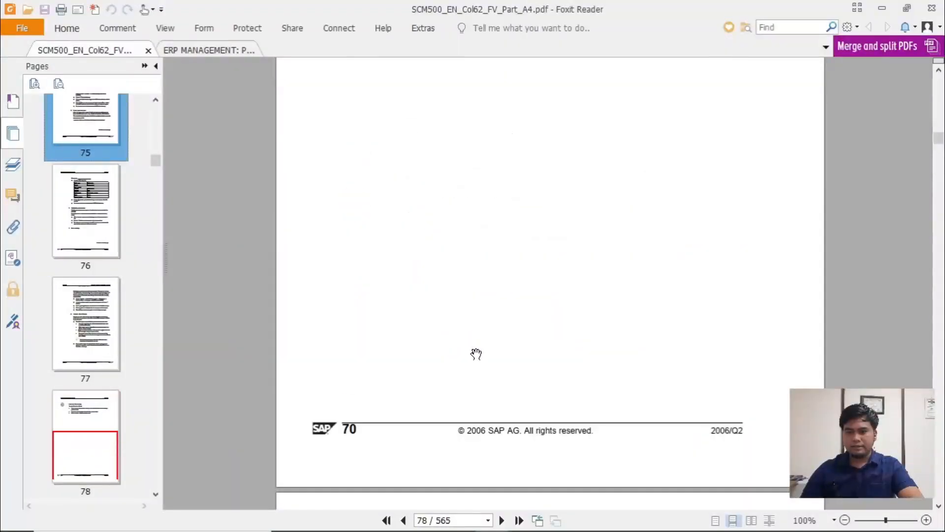
scroll(476, 355, down, 20)
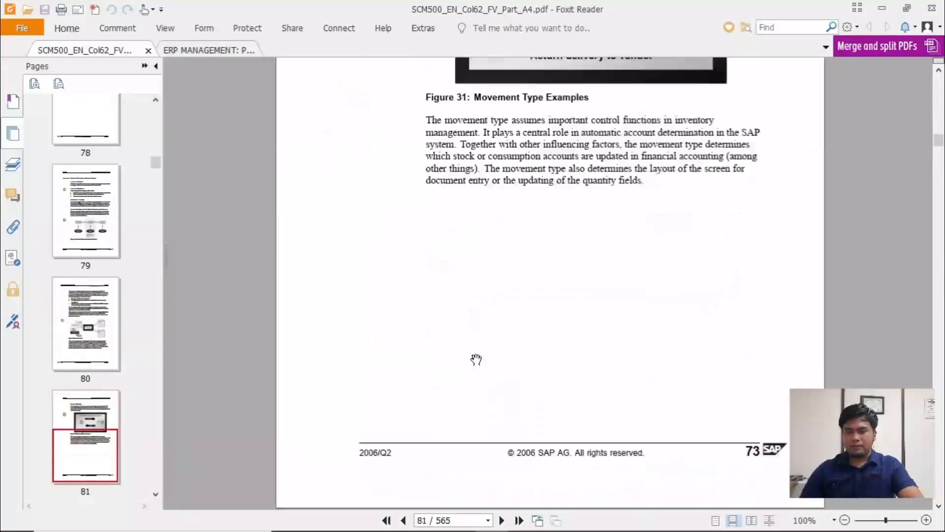
scroll(474, 360, down, 20)
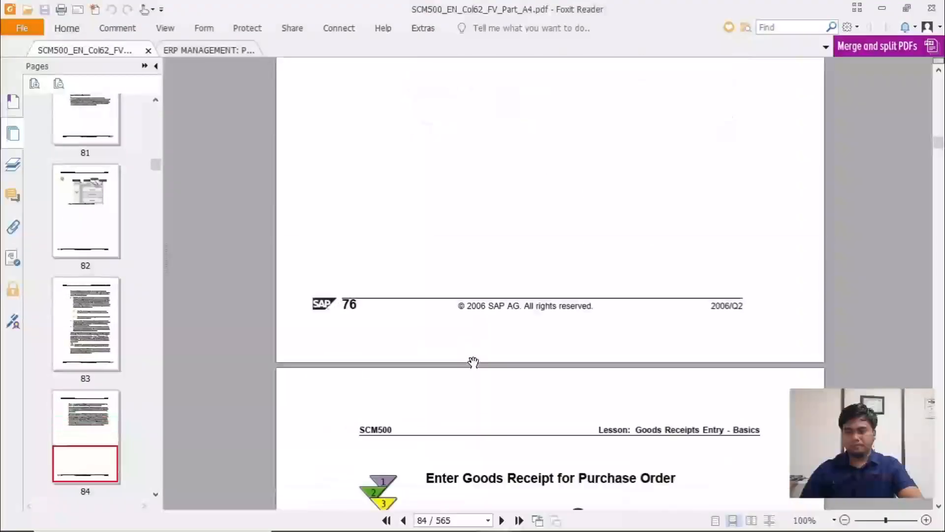
scroll(472, 362, down, 20)
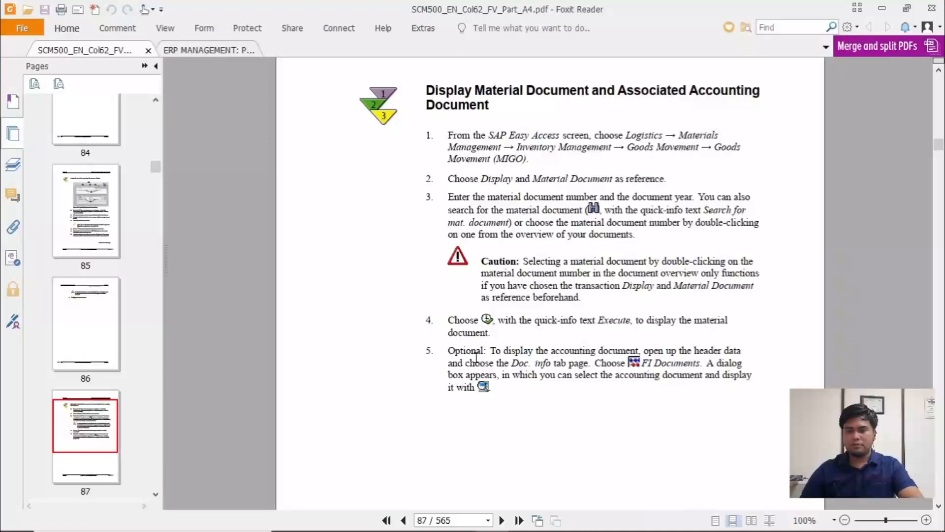
scroll(475, 355, down, 20)
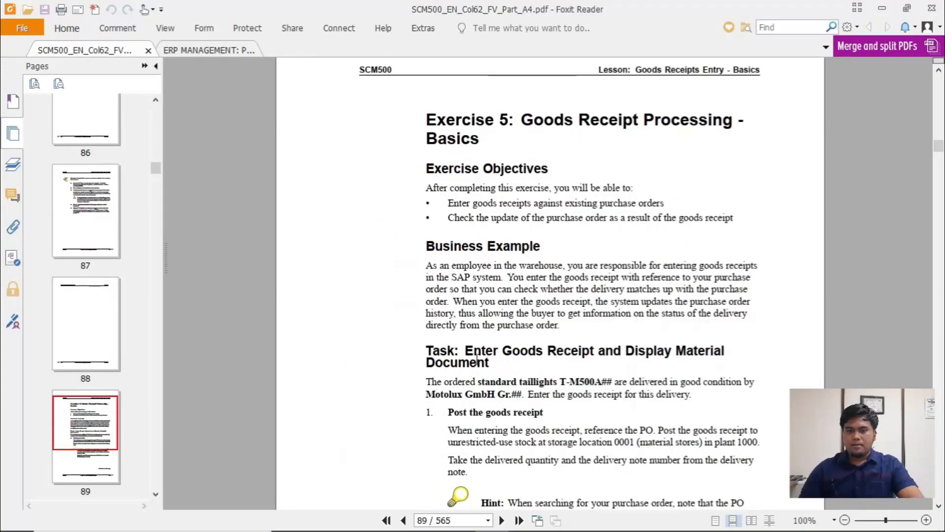
scroll(476, 359, down, 20)
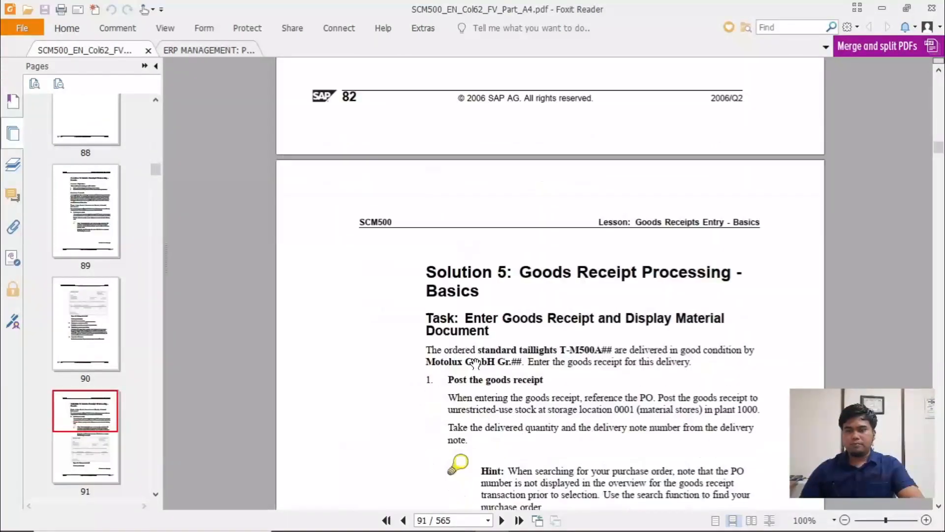
scroll(475, 364, down, 9)
scroll(517, 360, up, 4)
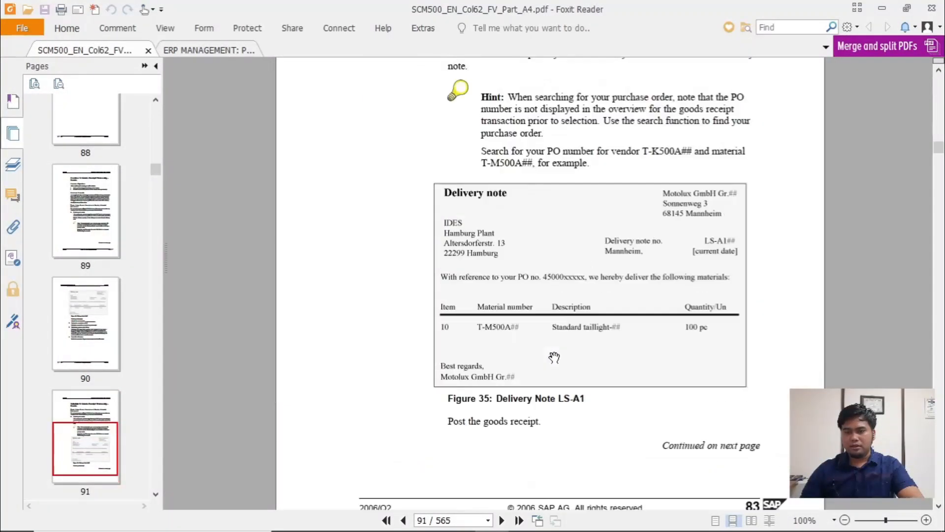
scroll(554, 355, down, 6)
scroll(554, 355, down, 3)
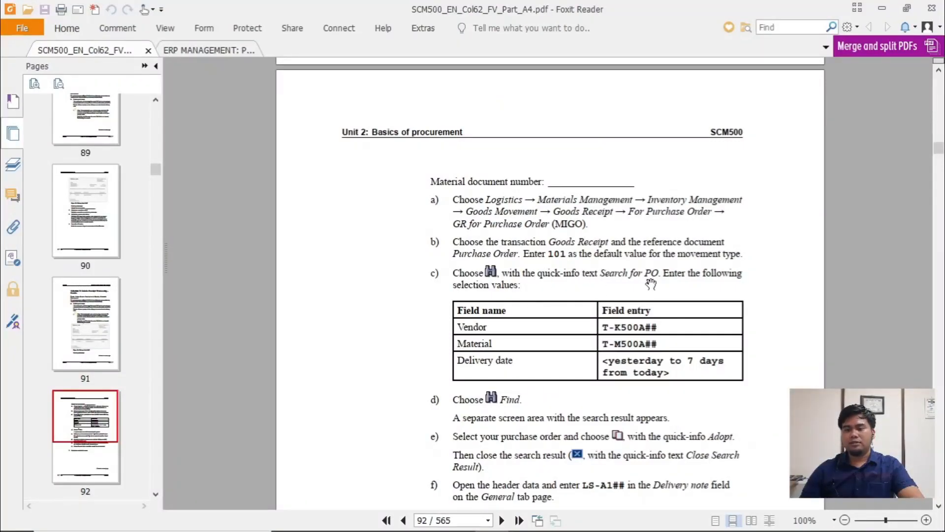
- Switch to SAP and search for the purchase order with vendor T-K500AB00 and material T-M500AB00
key(alt+Tab)
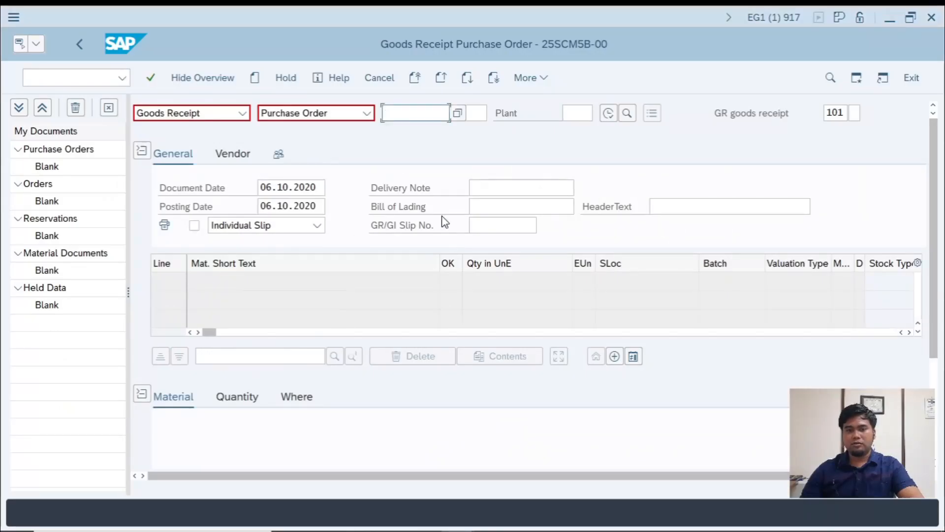
click(629, 114)
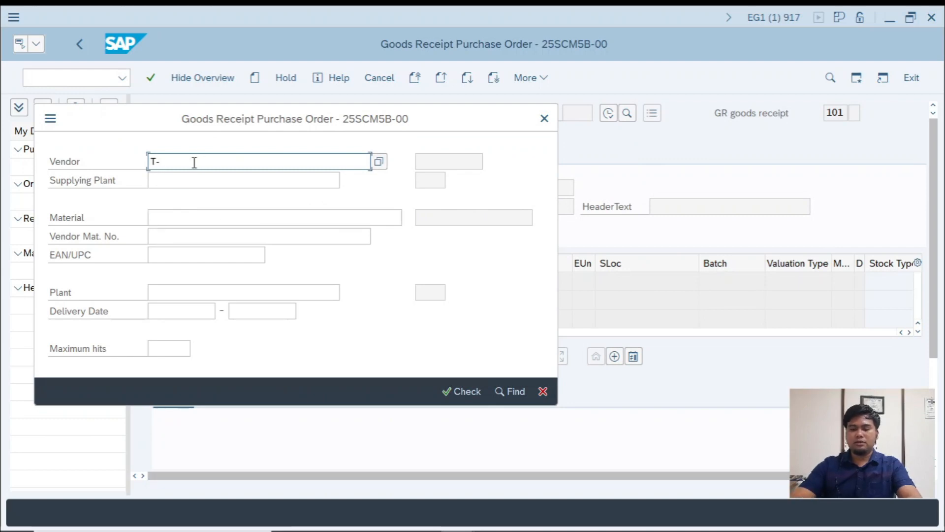
text(T-K500A)
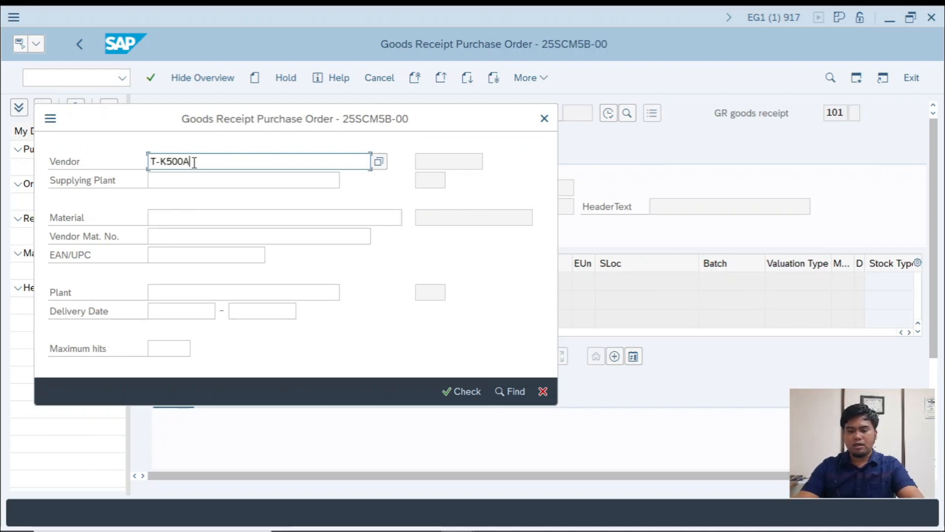
text(B00)
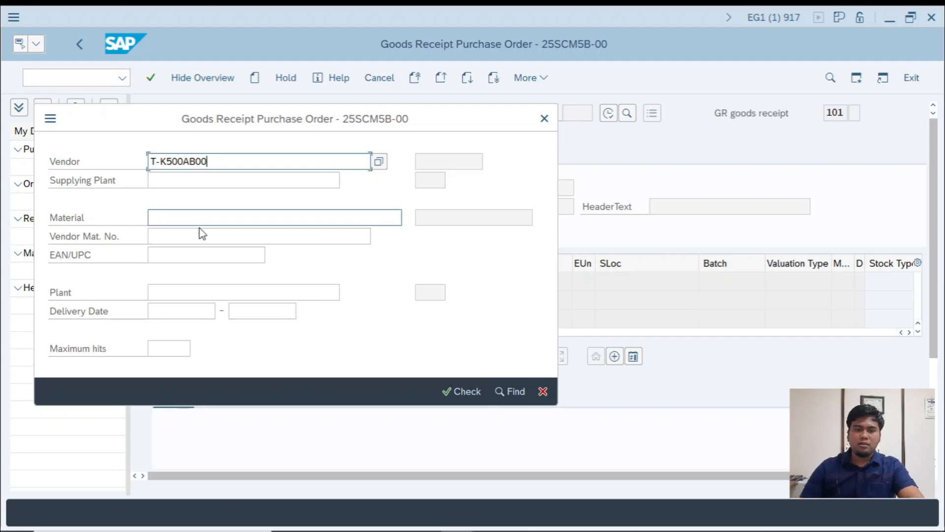
click(192, 217)
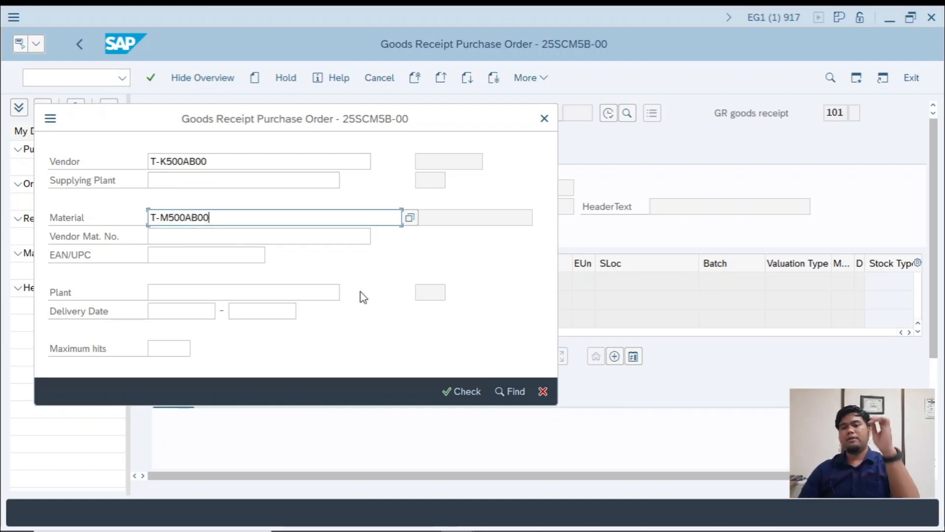
click(503, 391)
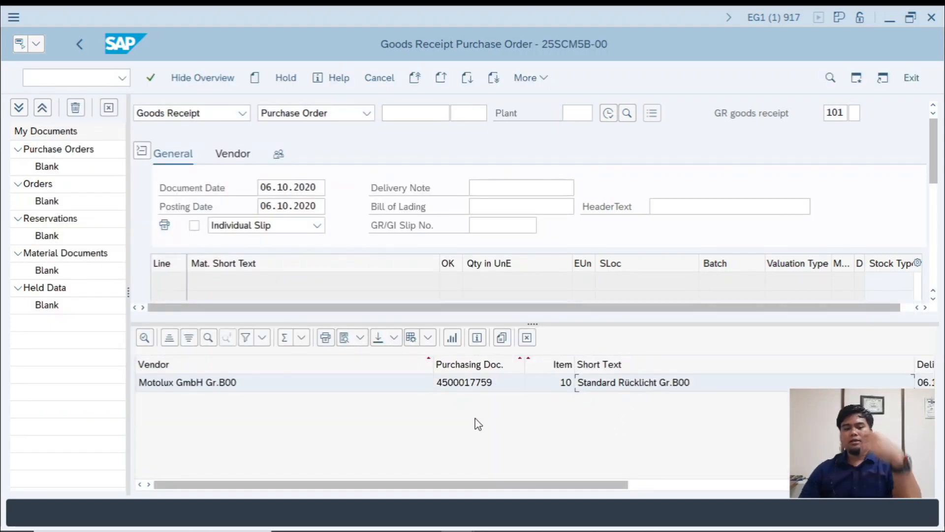
- Switch to the PROC workbook and complete the first step note in C27 as "1. KLIK SEARCH"
key(alt+Tab)
key(alt+Tab)
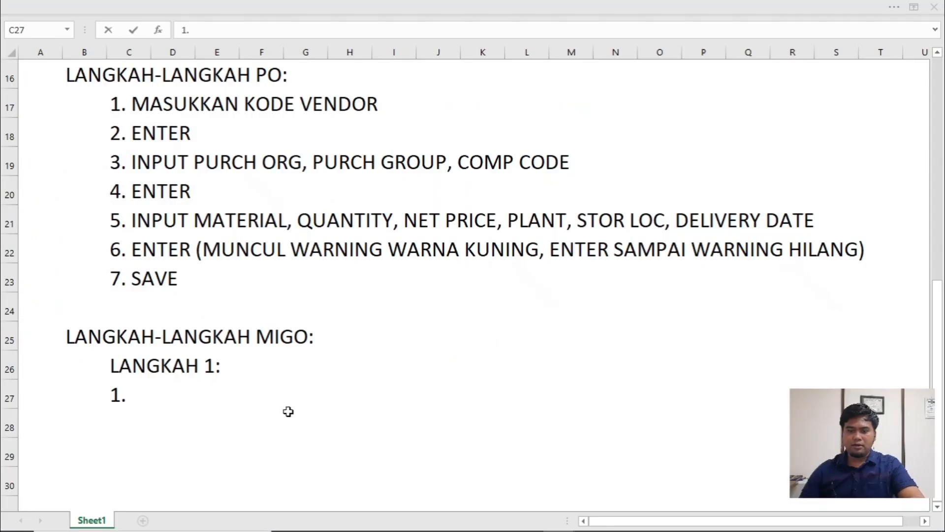
text(KLIK)
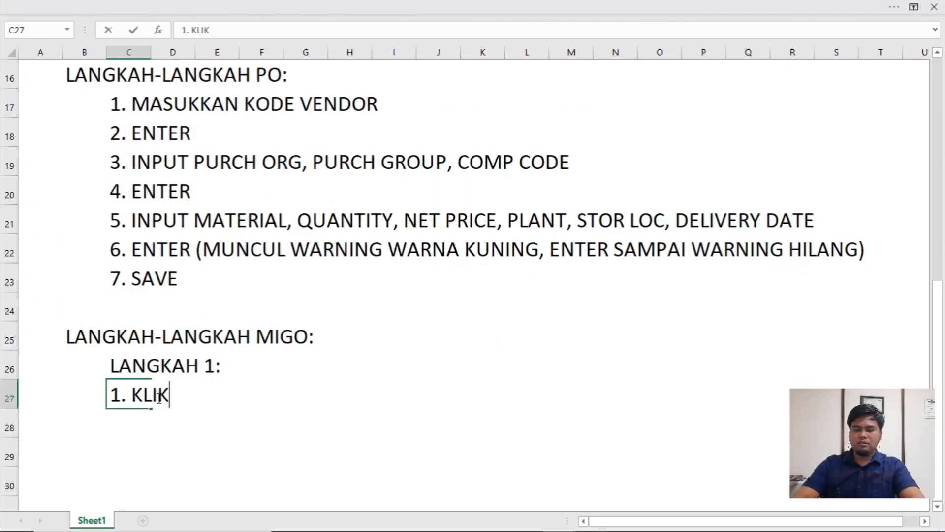
text( SEARCH)
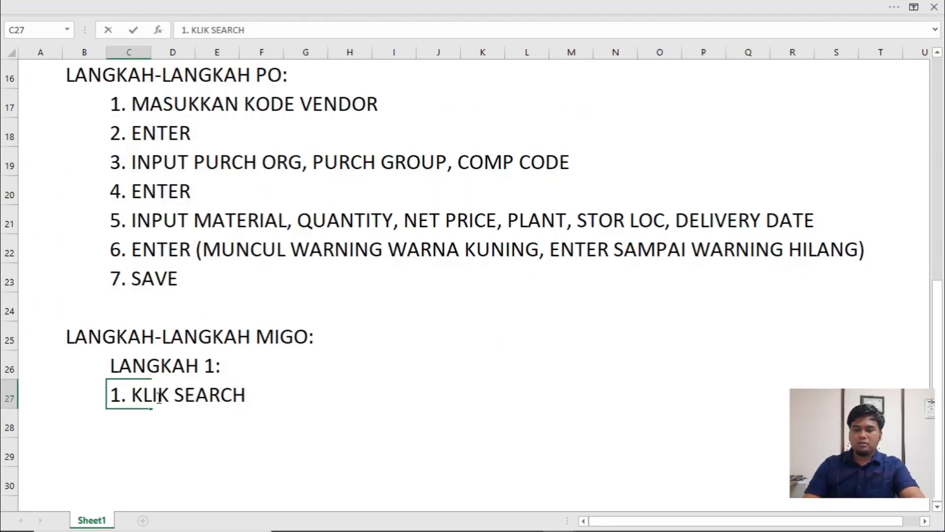
key(Return)
- Enter the second MIGO step note "2. MASUKKAN KODE VENDOR DAN KODE MATERIAL" in C28
text(2. MASUKKA)
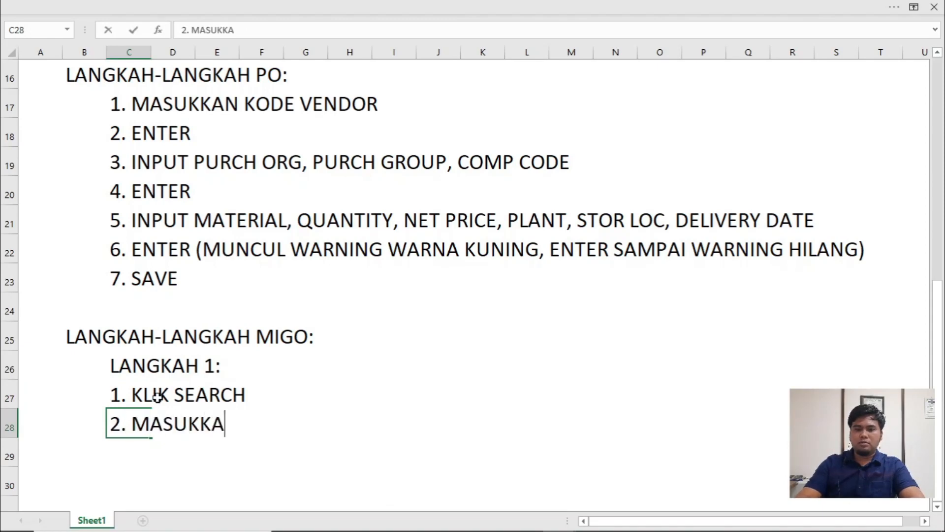
text(N KODE VEND)
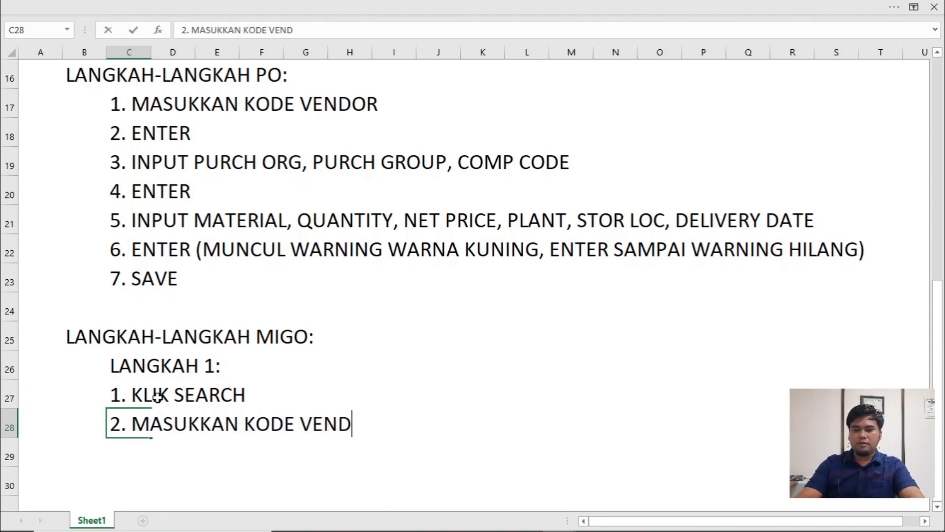
text(OR DAN KODE MATERIAL)
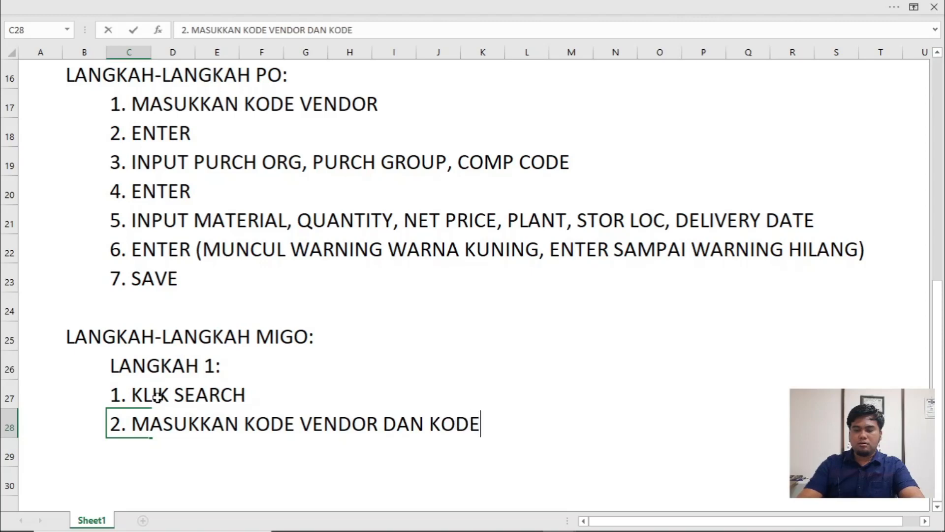
key(Return)
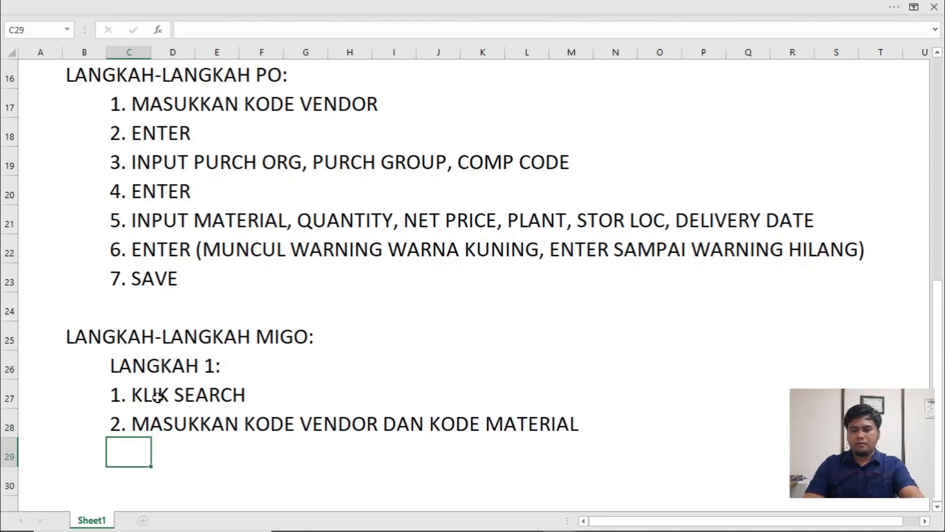
- Enter the step notes "3, FIND" in C29 and "4. PILIH NO DOC PO" in C30
text(3, )
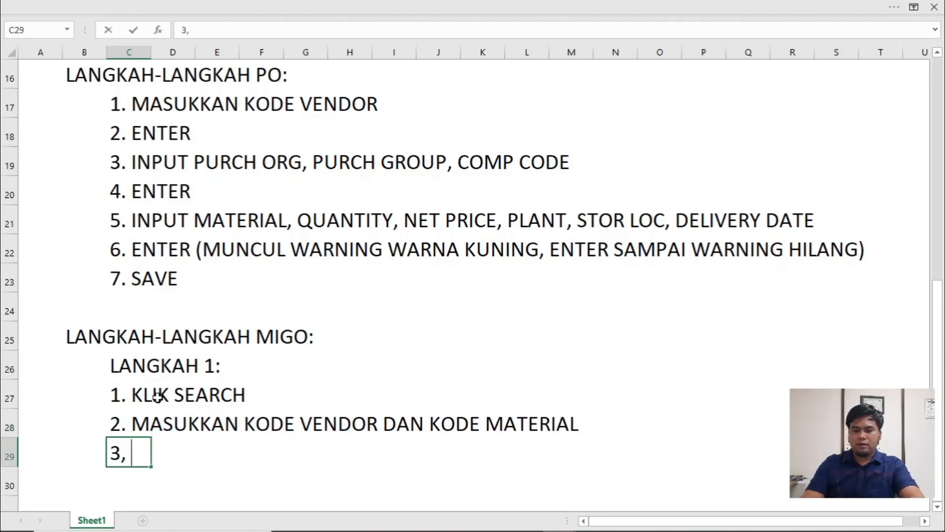
text(FIND)
key(Return)
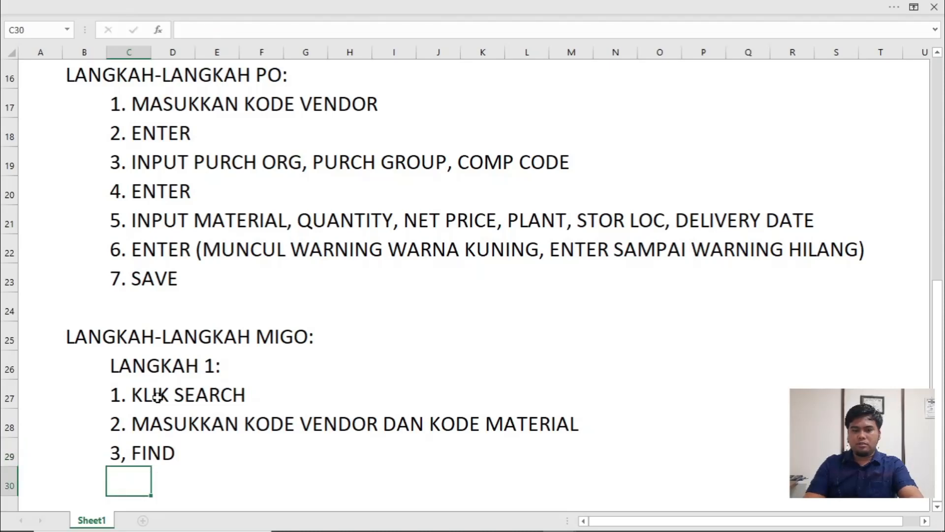
text(4. PIL)
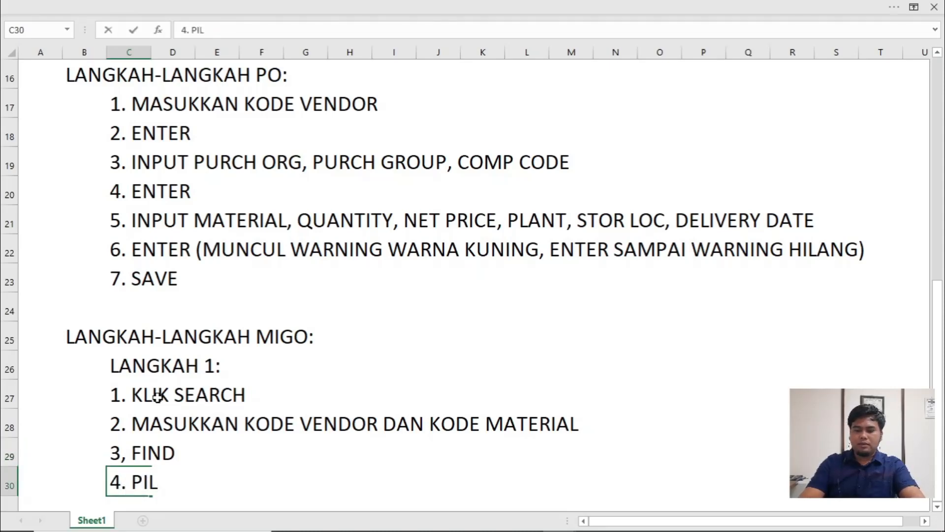
text(IH NO DOC p)
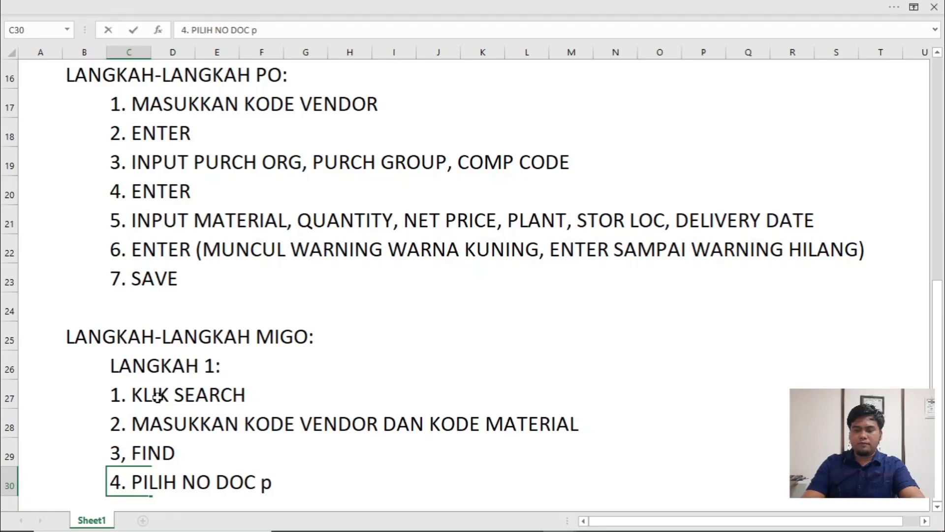
key(BackSpace)
text(PO)
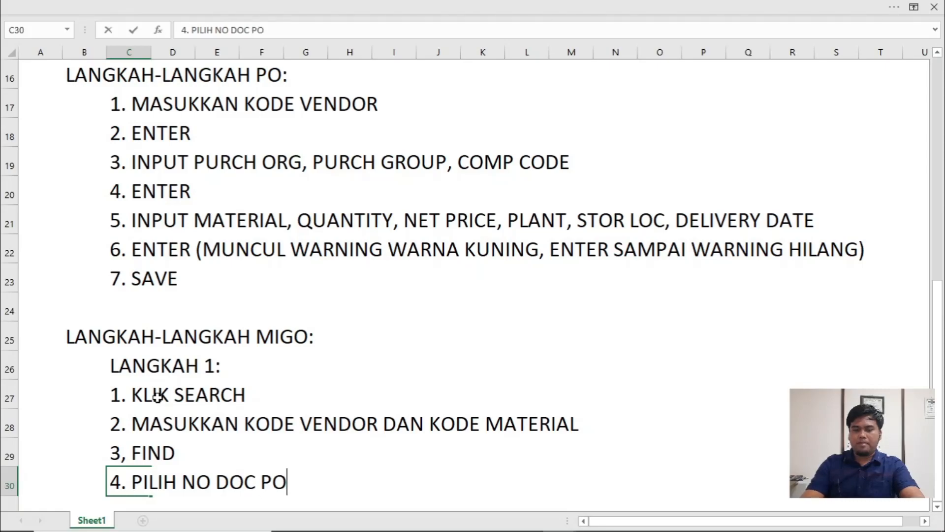
key(Return)
- Locate the Adopt function for the found purchase order in SAP and note "5, KLIK MENU ADOPT" in C31 of the workbook
key(alt+Tab)
click(614, 388)
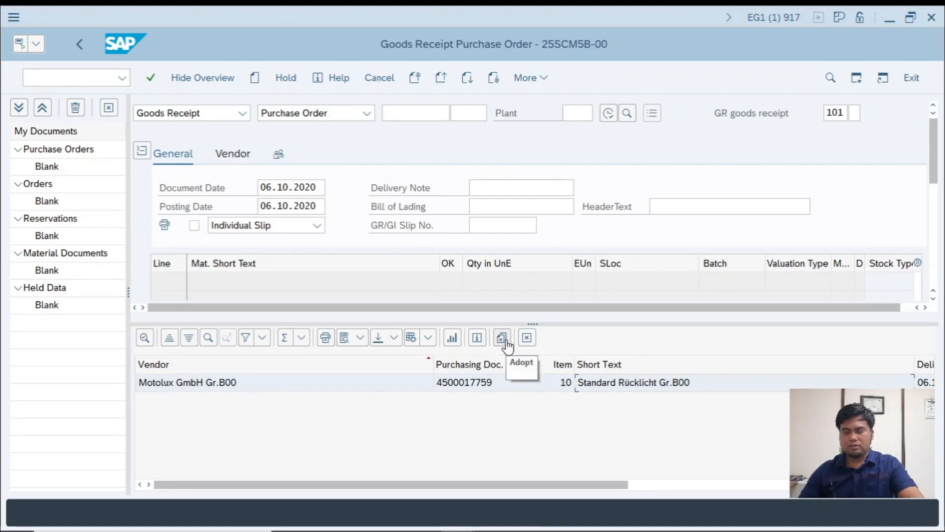
key(alt+Tab)
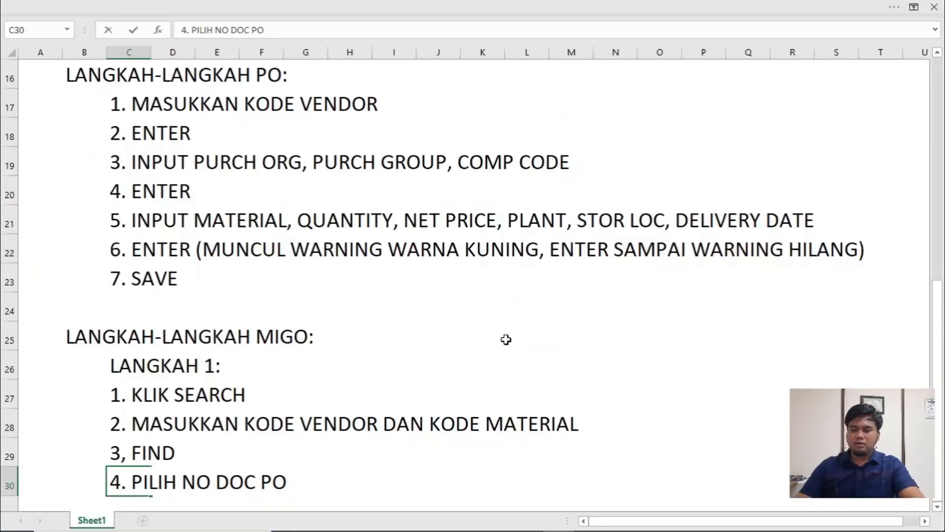
key(Return)
text(5, K)
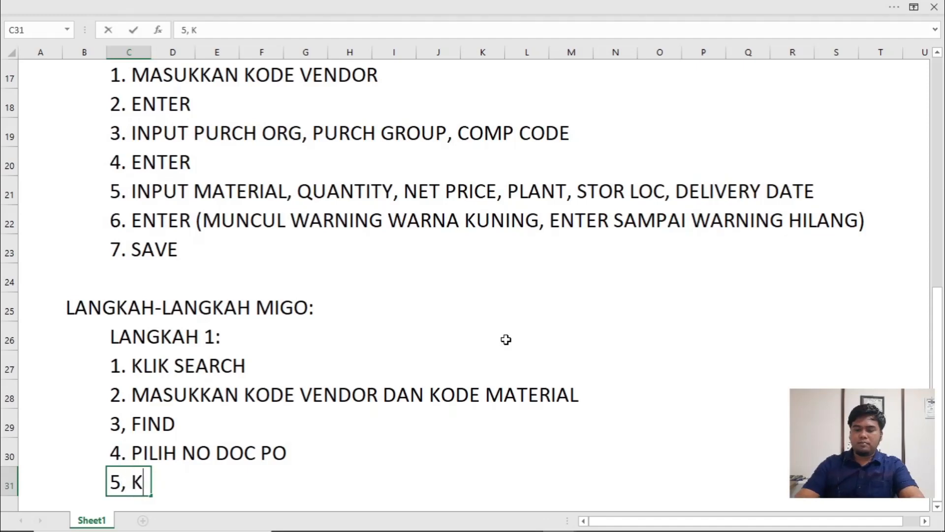
text(LIK MENU ADOPT)
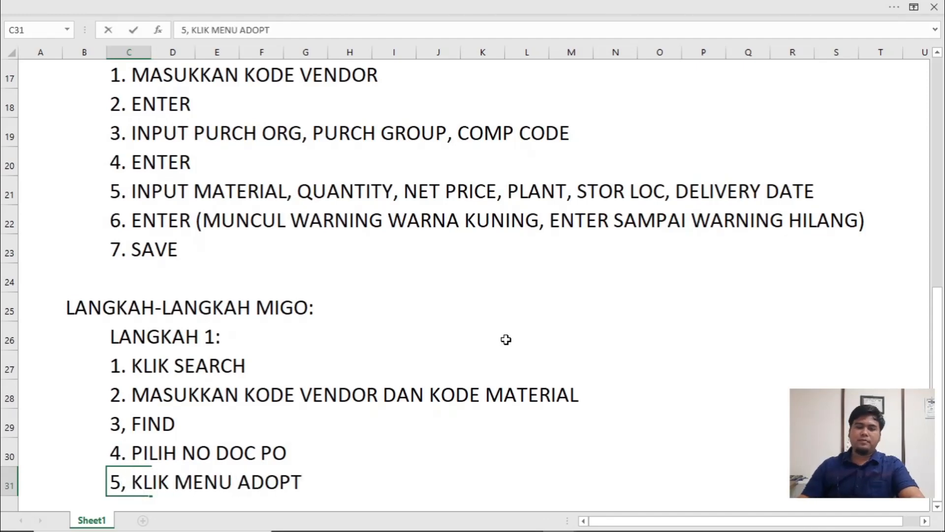
- Switch to SAP, adopt the found purchase order into the goods receipt and mark its line 1 as Item OK
key(alt+Tab)
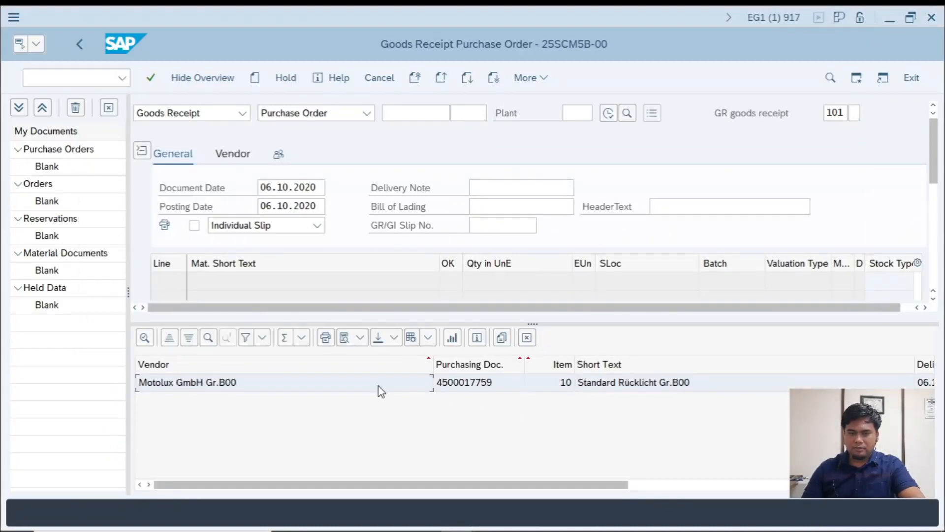
click(507, 341)
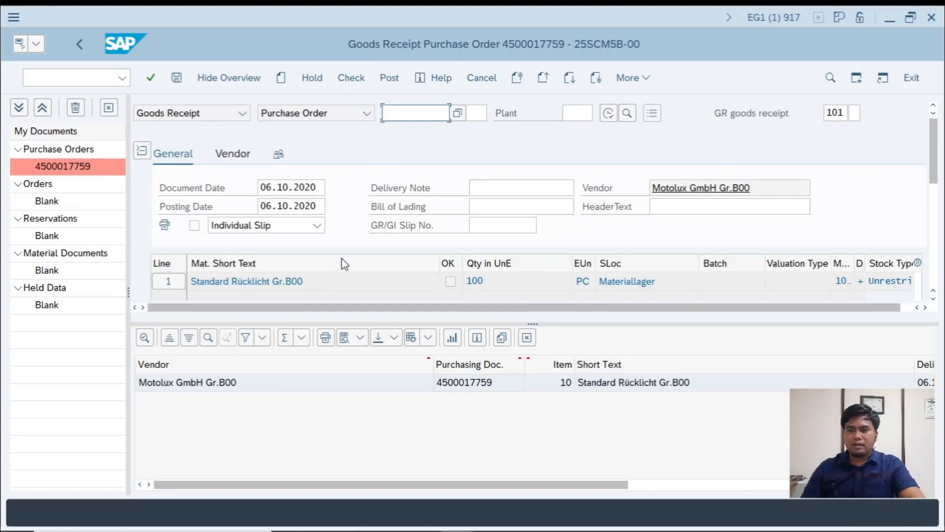
scroll(421, 270, down, 5)
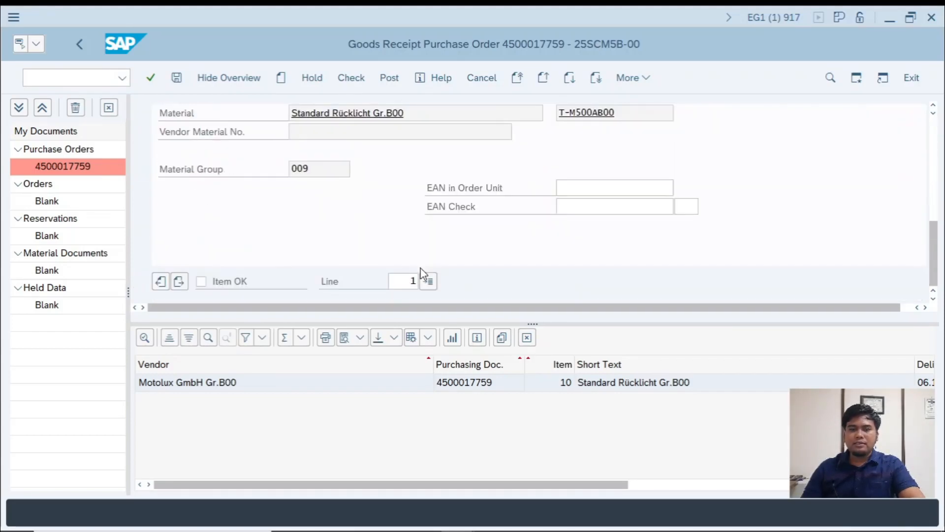
scroll(542, 241, up, 3)
scroll(689, 255, down, 3)
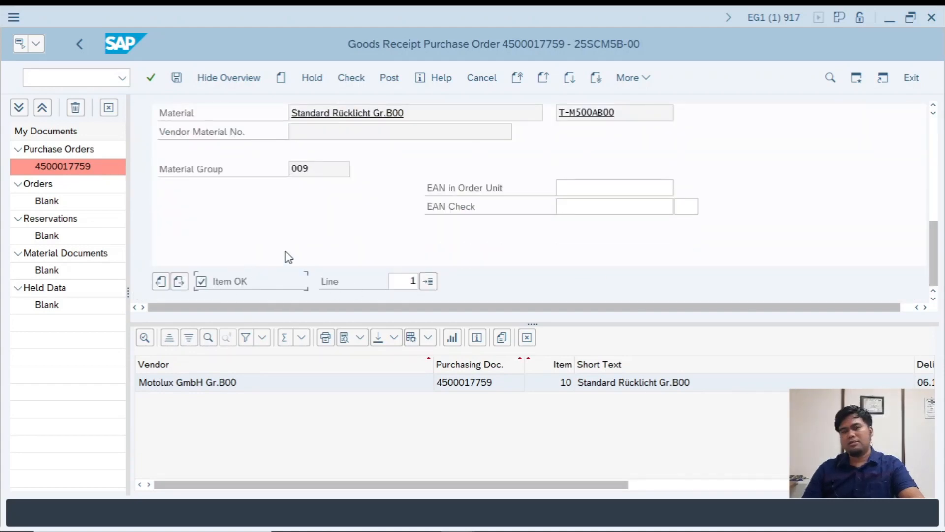
- Switch to the workbook and enter "6. SCROLL KE BAWAH, CENTANG ITEM OK" in C32 and "7. SAVE" in C33
key(alt+Tab)
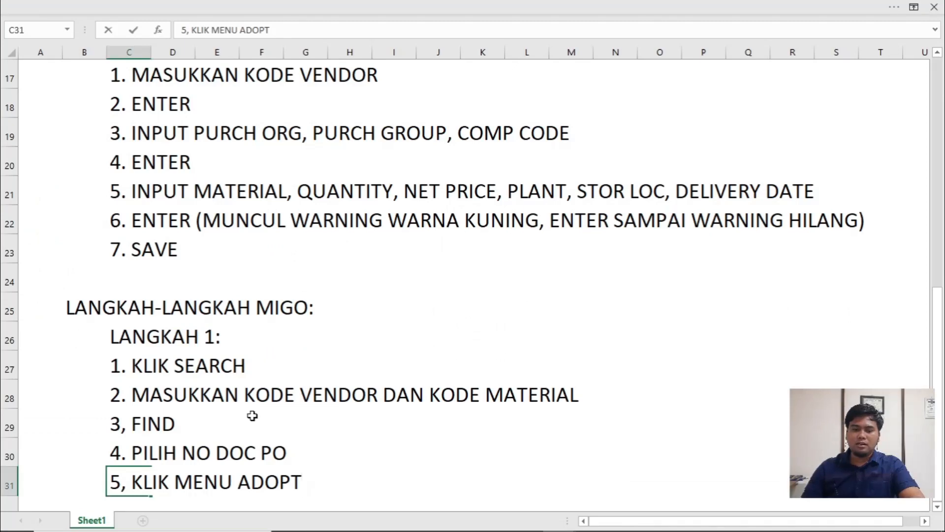
key(Up)
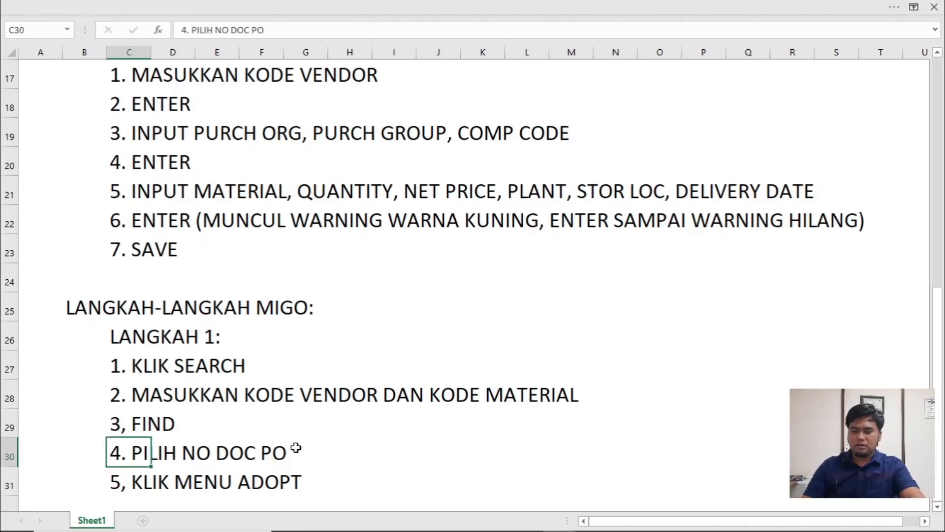
key(Down)
key(Down)
text(6. )
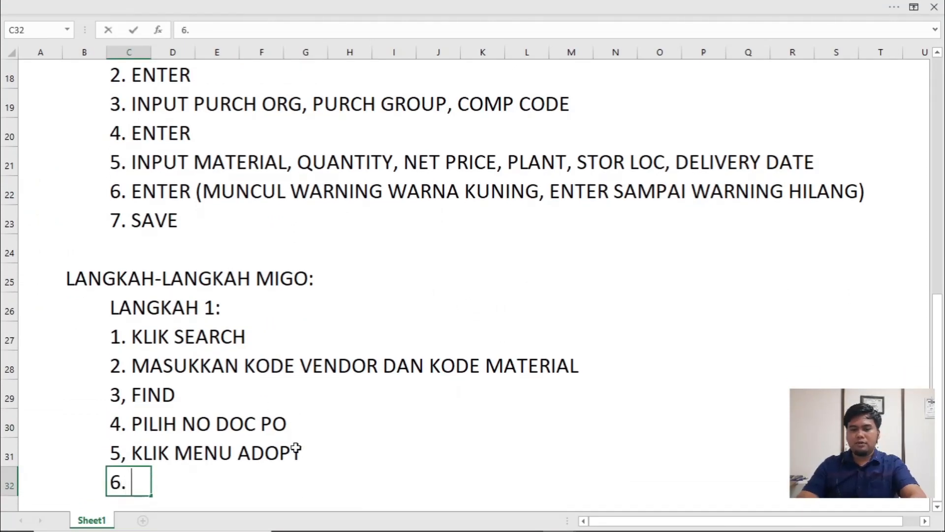
text(SCROLL KE )
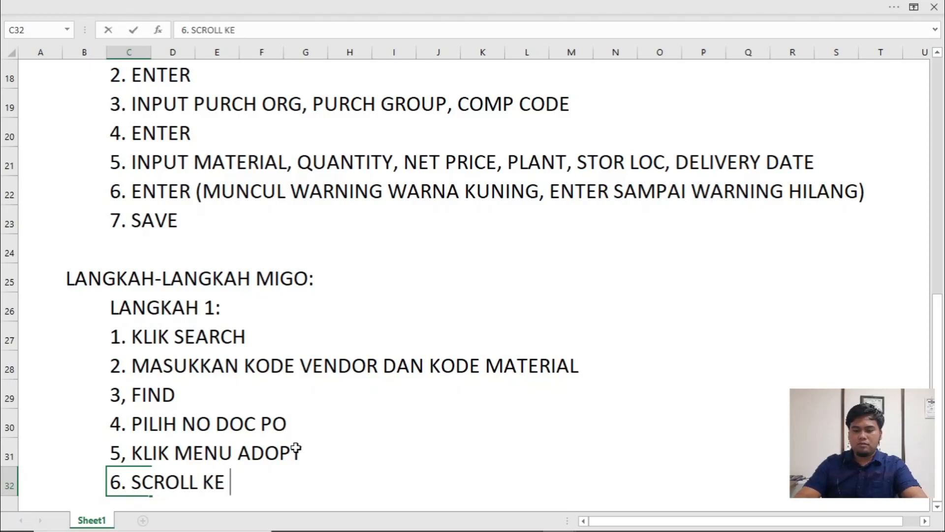
text(BAWAH)
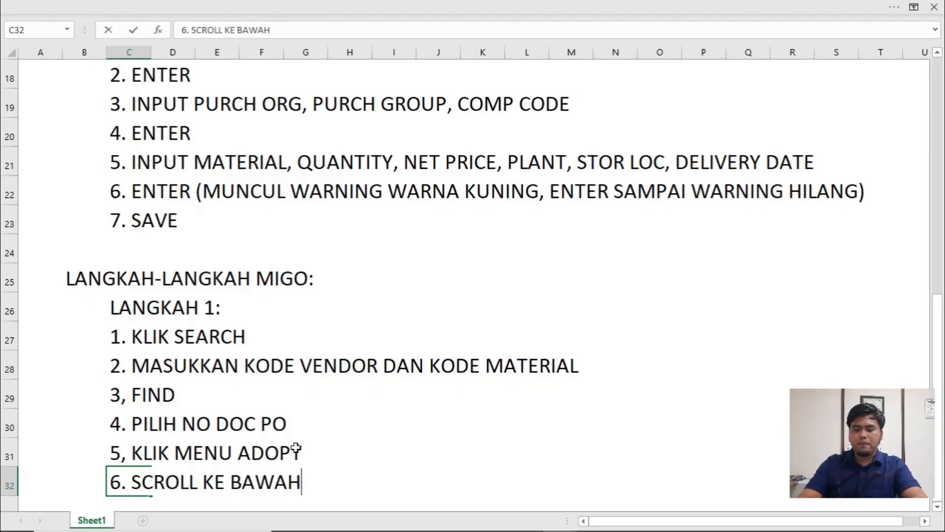
text(, CENTANG )
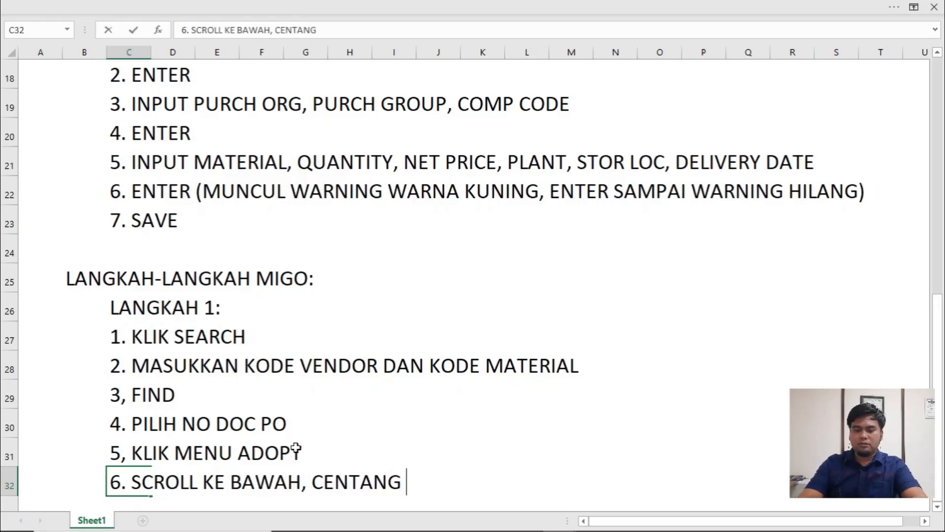
text(ITEM OK)
key(Return)
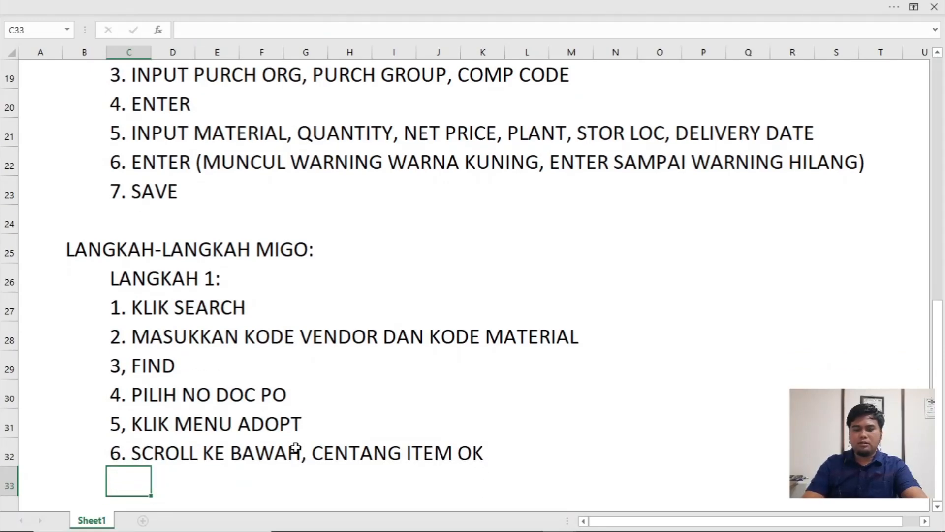
text(7. SAVE)
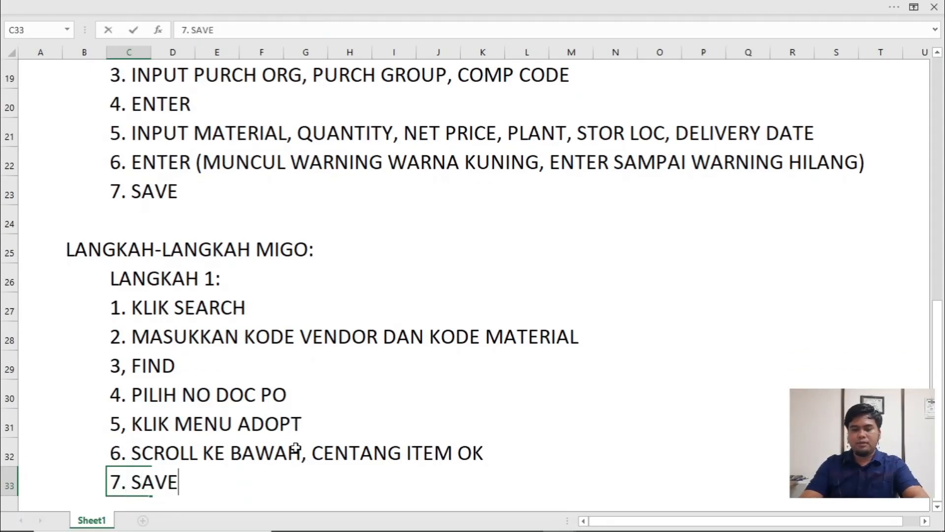
key(alt+Tab)
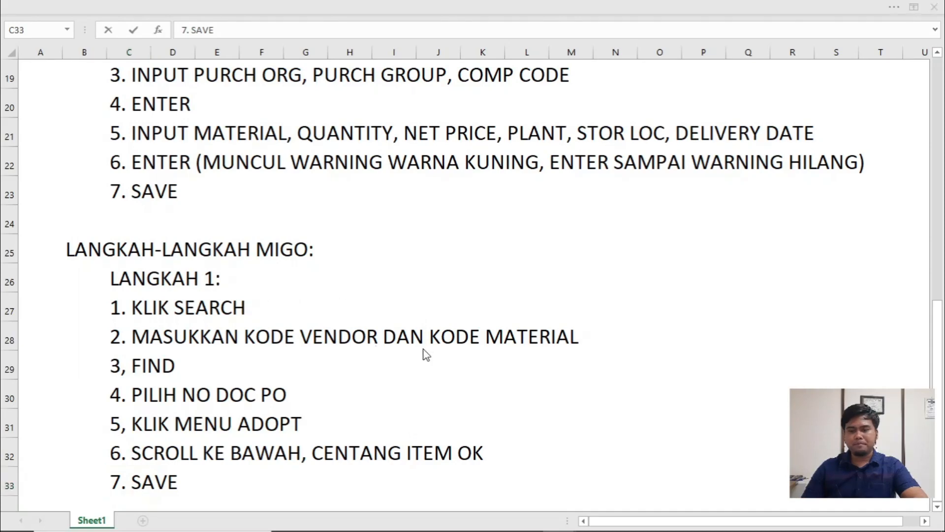
- Switch back to the workbook, enter the heading "LANGKAH 2:" in N26 and start the numbered list with "1" in N27
scroll(252, 312, up, 5)
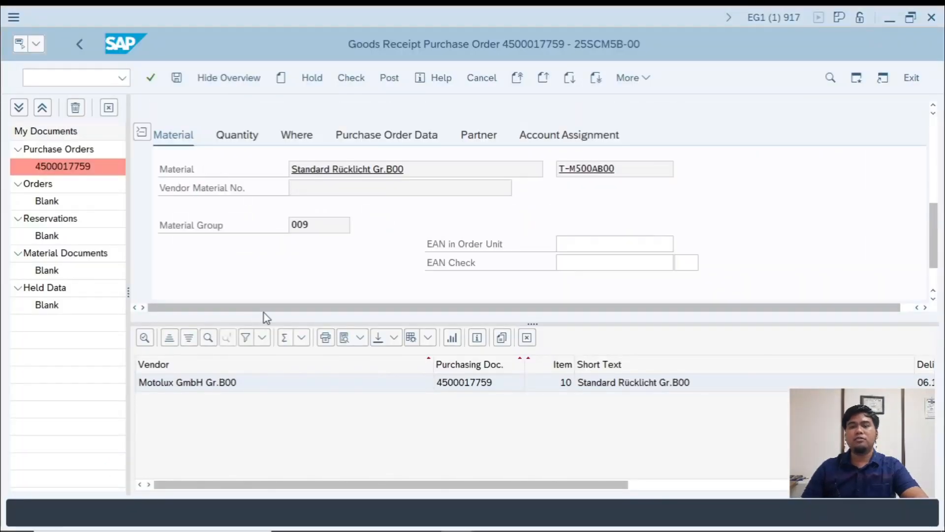
scroll(264, 312, down, 8)
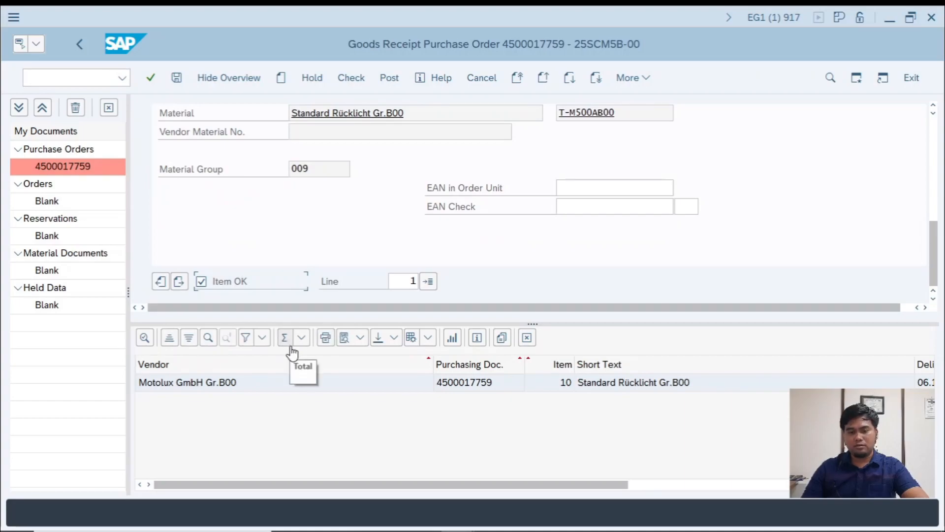
key(alt+Tab)
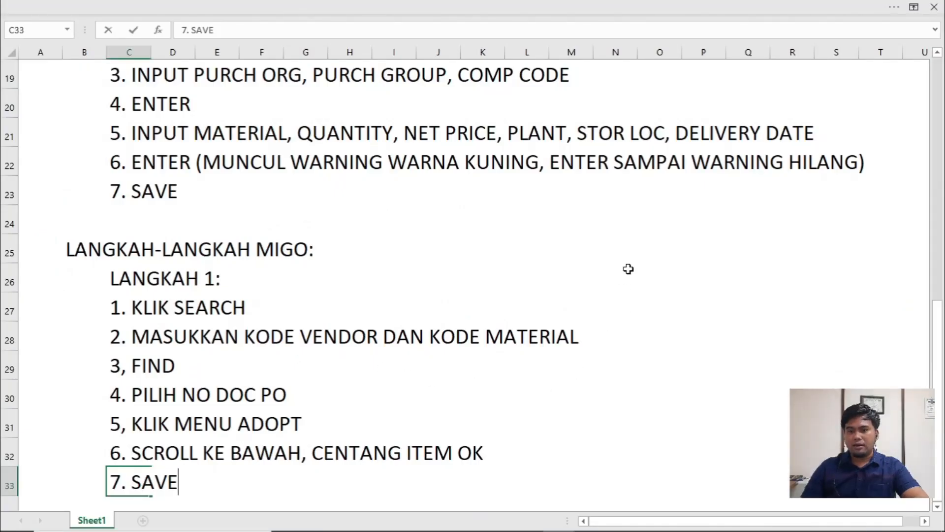
click(627, 270)
text(LANGKAH 2:)
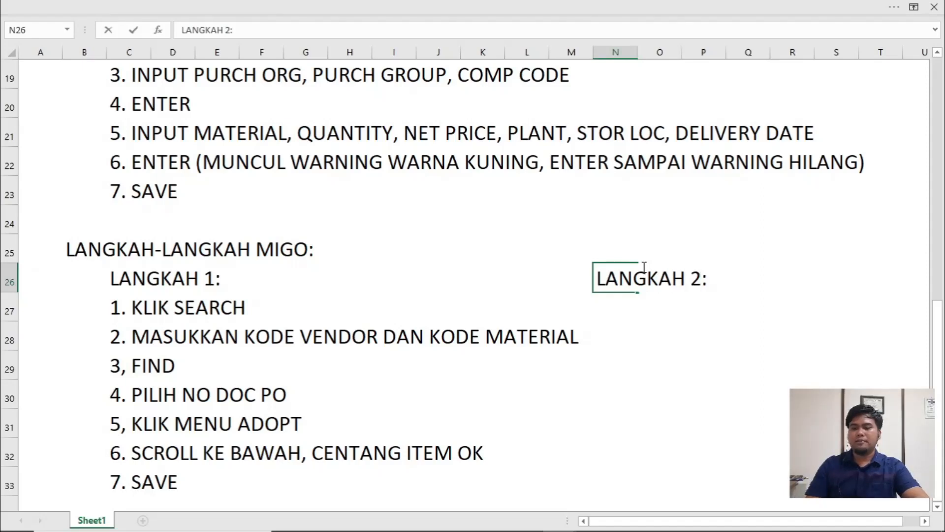
key(Return)
key(Right)
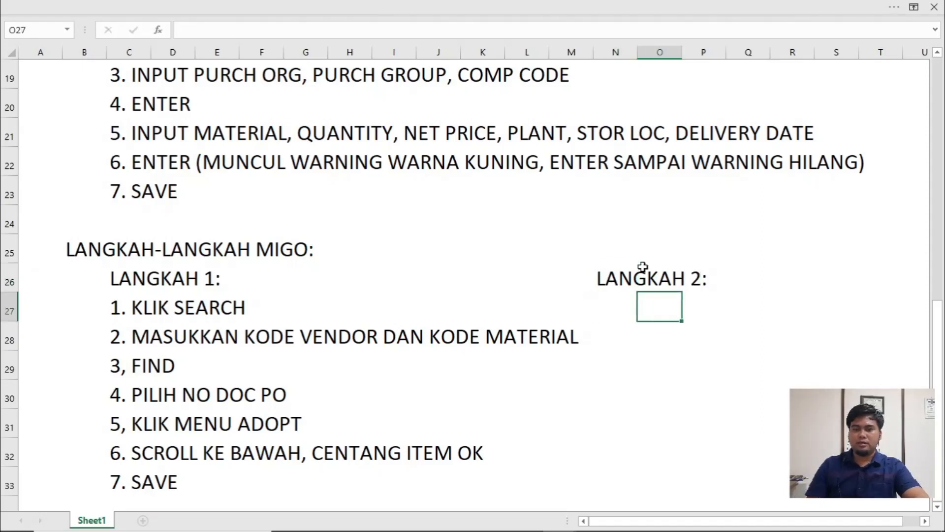
key(Left)
text(1)
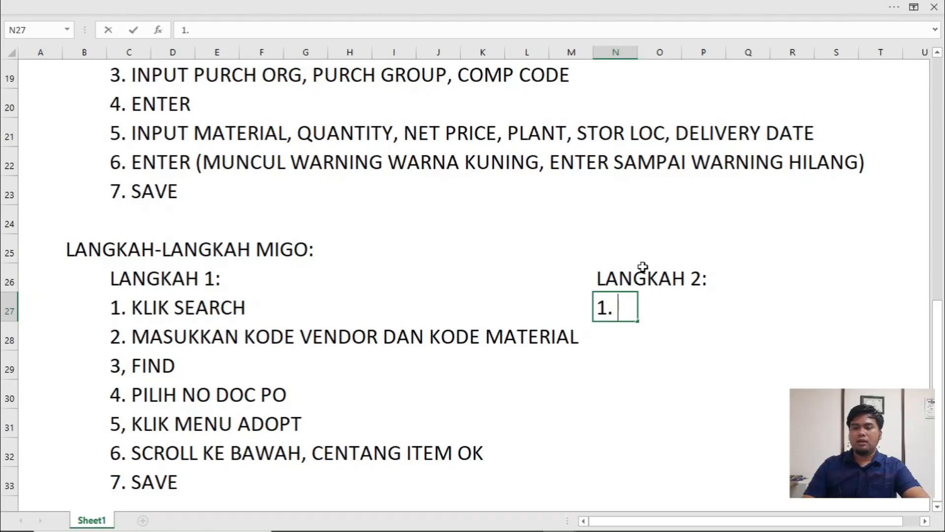
key(alt+Tab)
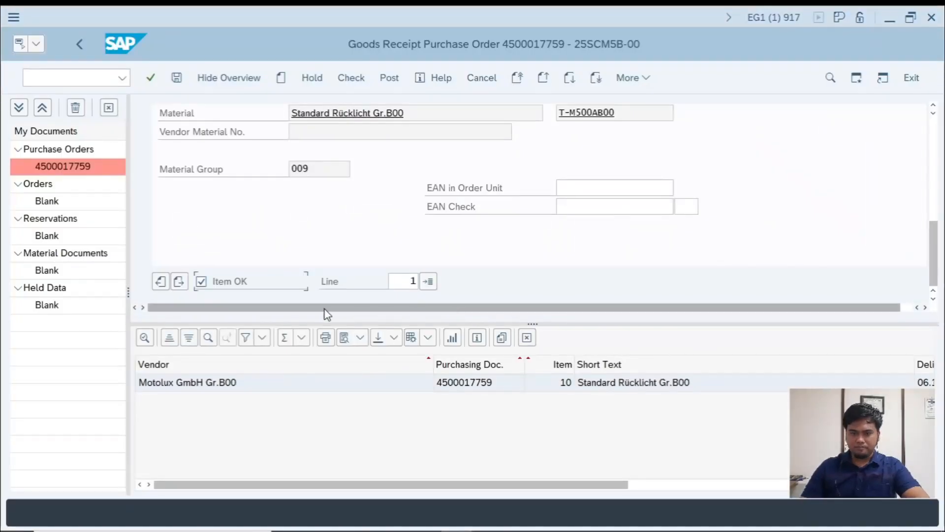
scroll(344, 296, up, 5)
key(alt+Tab)
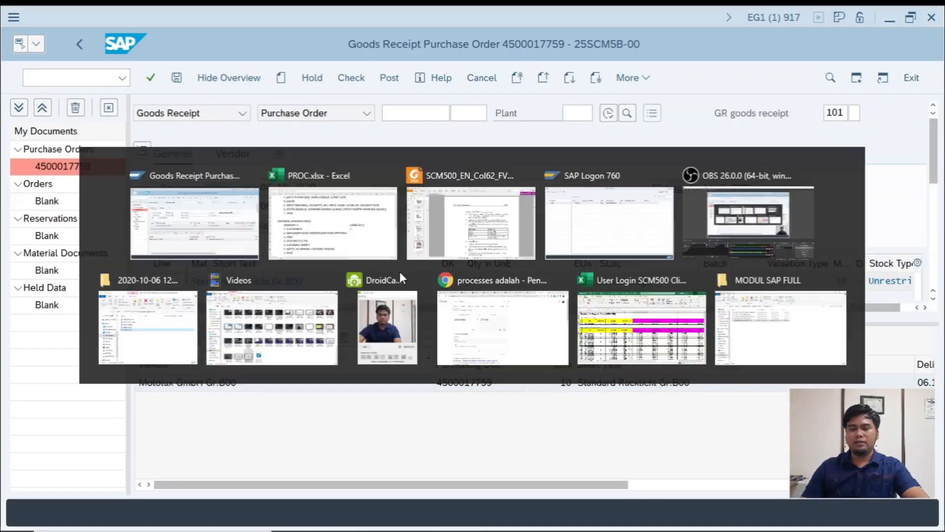
click(618, 258)
text(CARA LAIN)
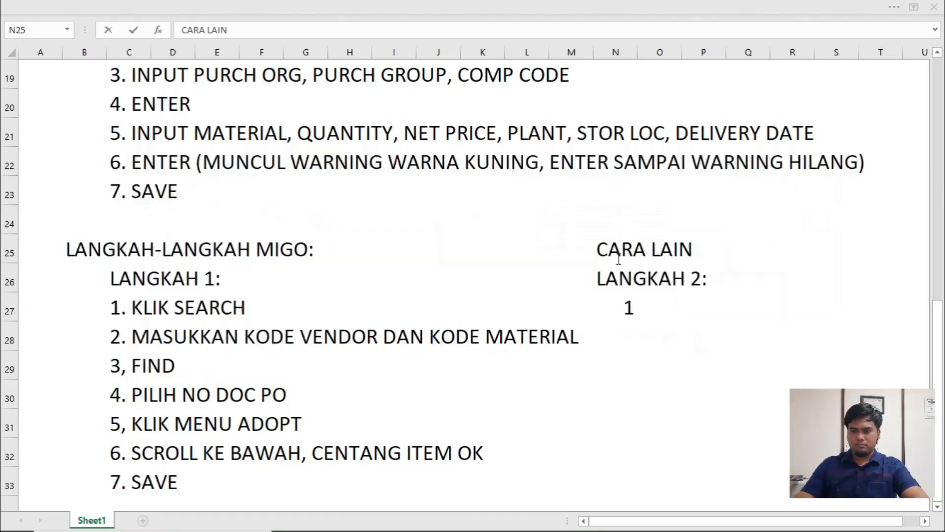
- Switch to SAP, leave the current goods receipt and restart transaction MIGO with an empty purchase order entry
key(alt+Tab)
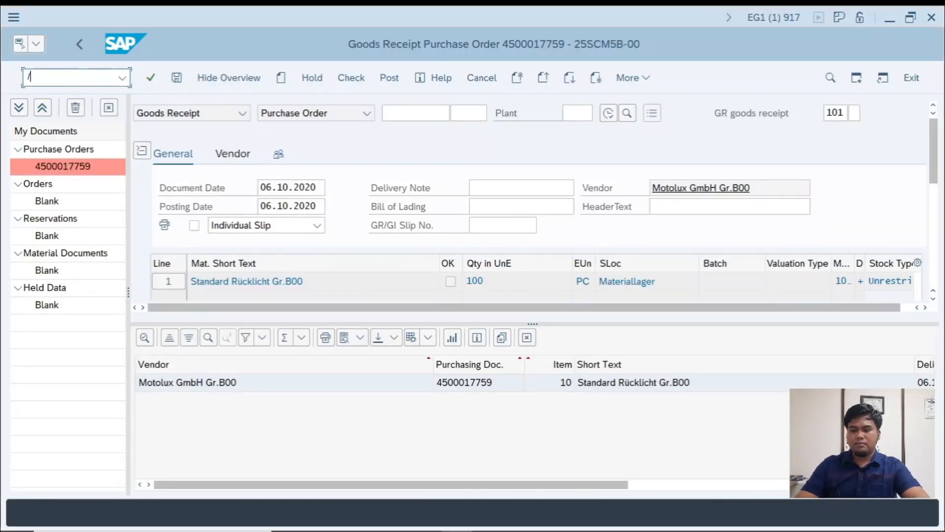
key(Return)
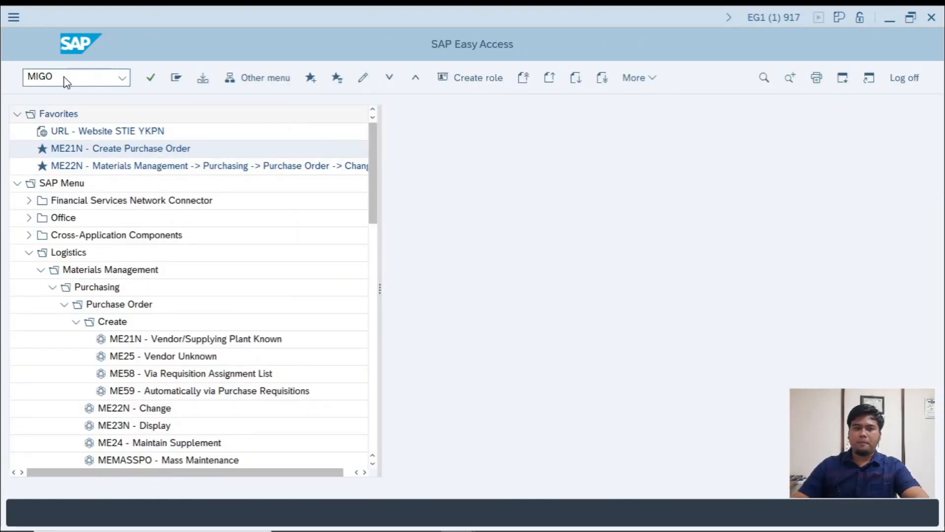
text(MIGO)
key(Return)
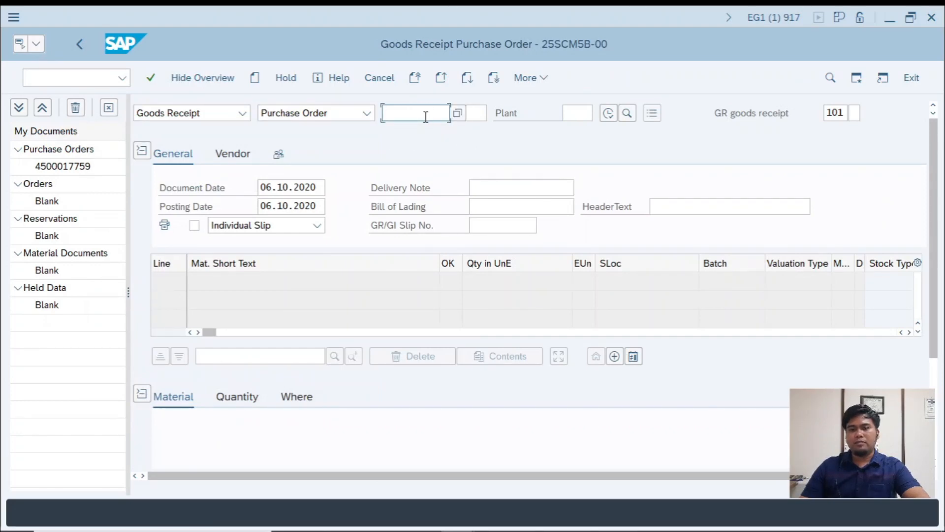
- Switch to the workbook and replace the entry in N27 with the step note "1. SEARCH NO PO"
key(alt+Tab)
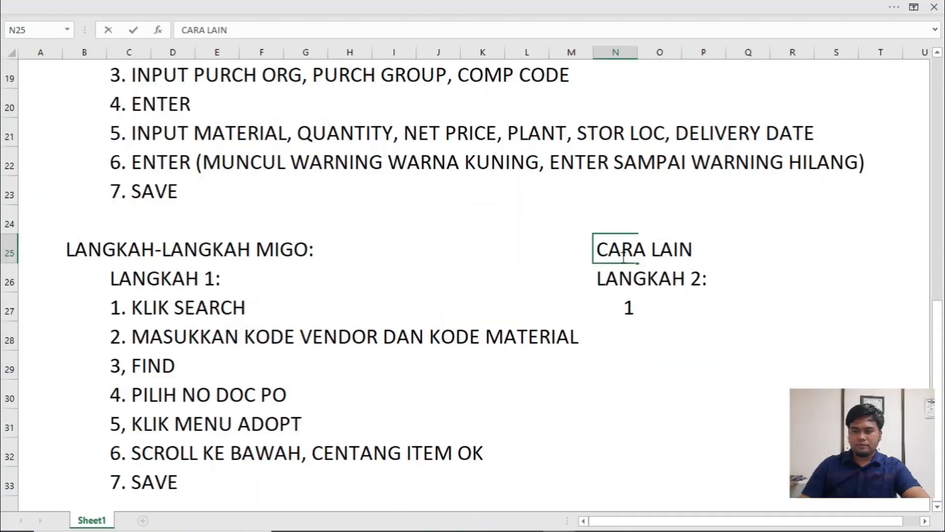
click(634, 309)
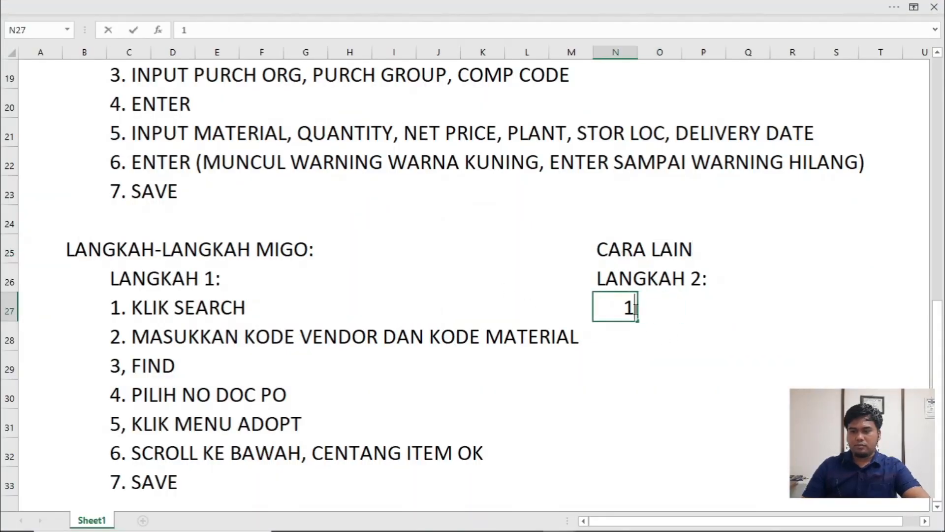
text(. SEARCH)
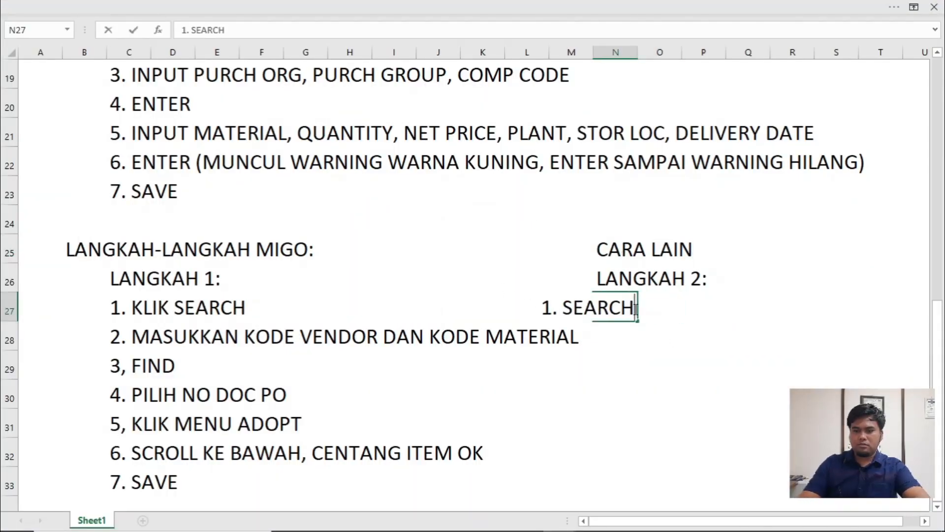
key(BackSpace)
key(BackSpace)
key(BackSpace)
key(BackSpace)
key(BackSpace)
key(BackSpace)
key(BackSpace)
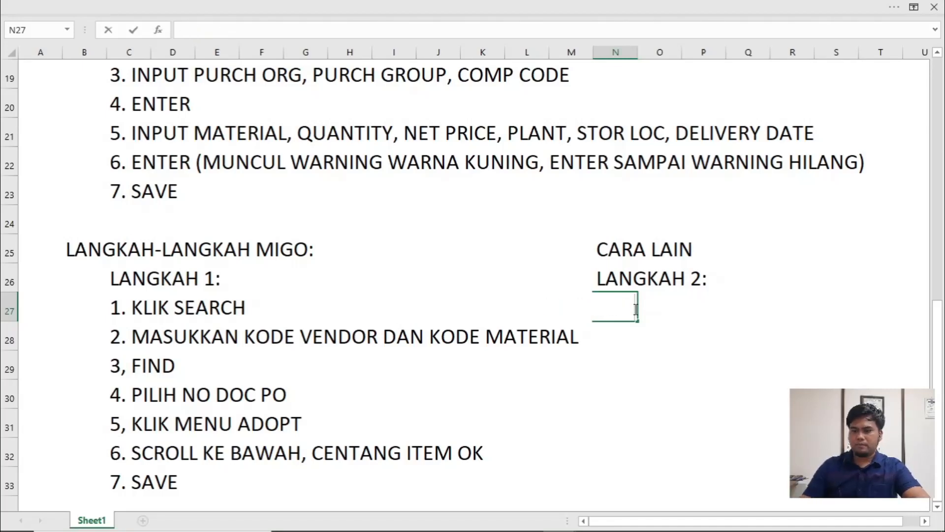
key(Return)
text(1)
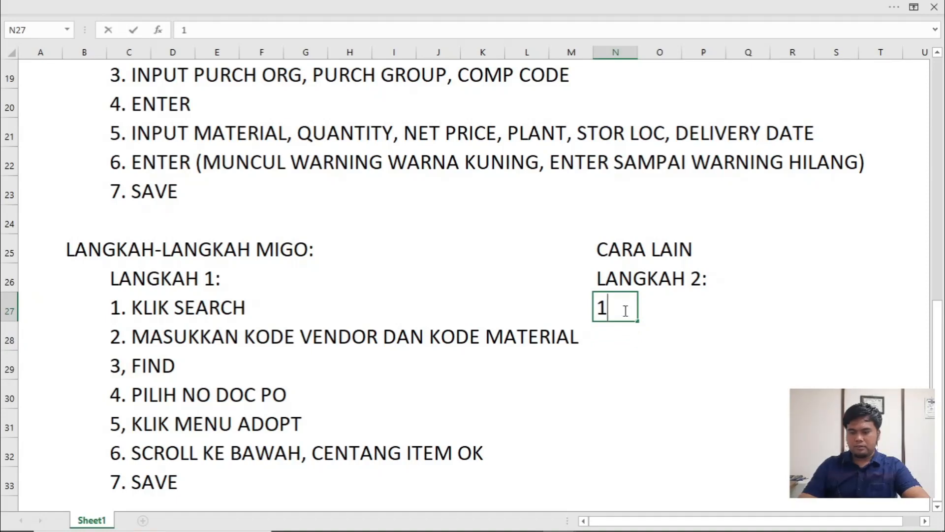
text(. SEARCH NO PO)
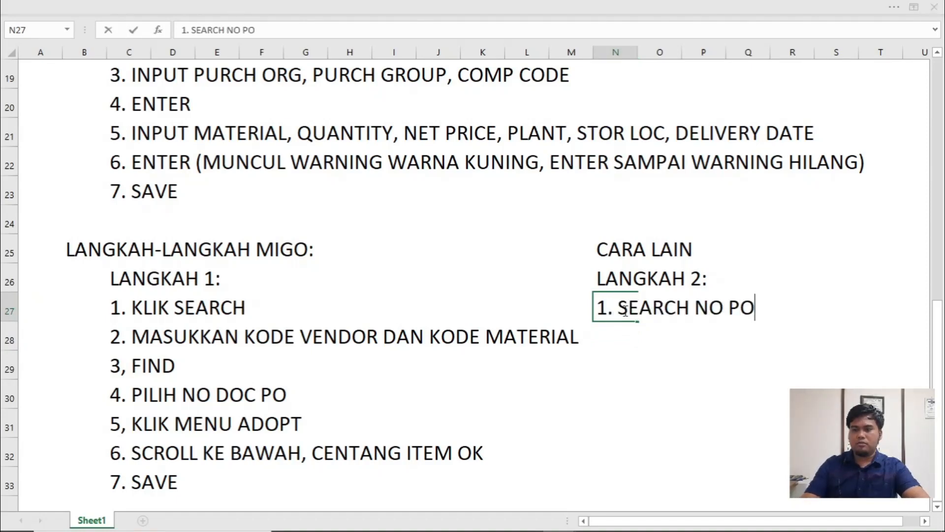
- Switch to SAP, find and select the purchase order through Purchasing Documents per Vendor for T-K500AB00, and set the plant to 1000
key(alt+Tab)
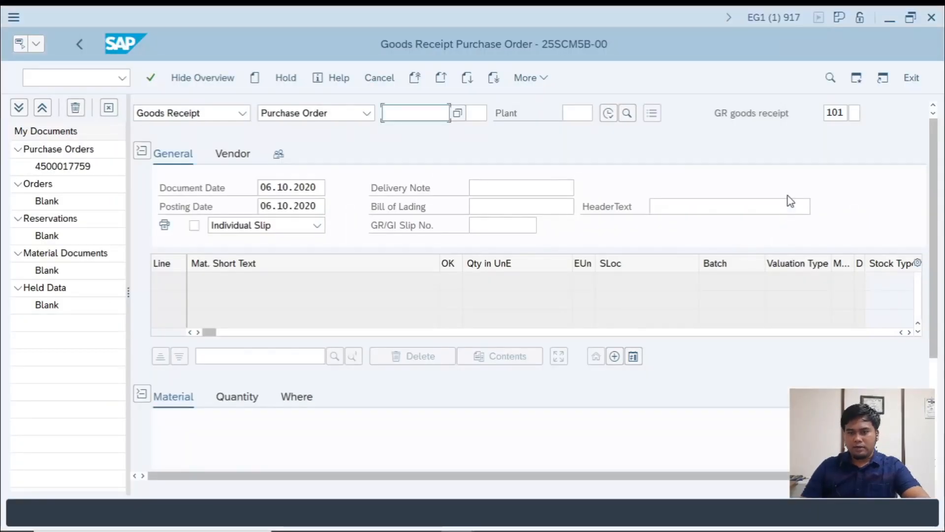
click(475, 114)
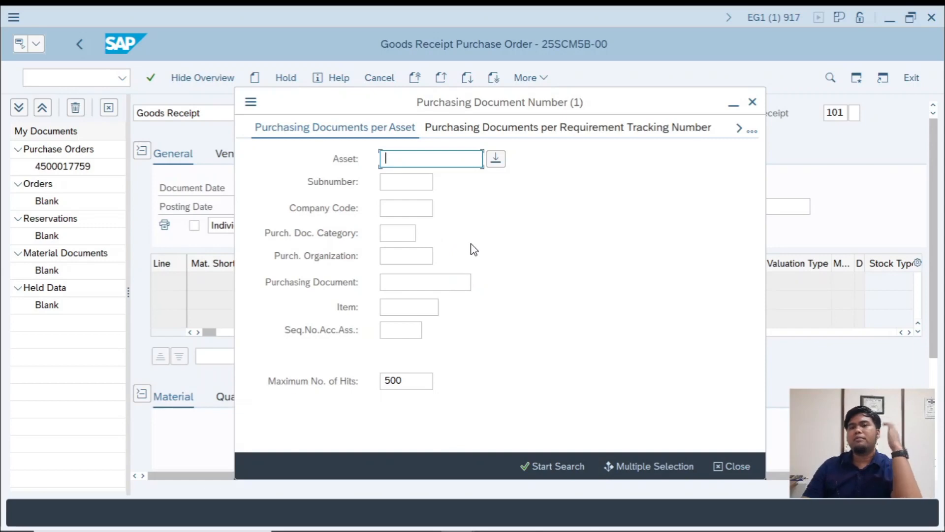
click(754, 129)
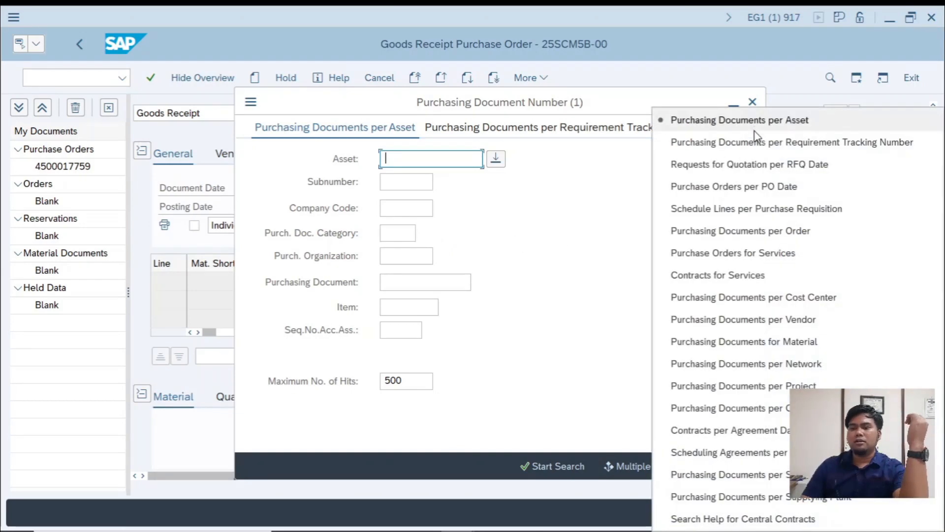
click(641, 253)
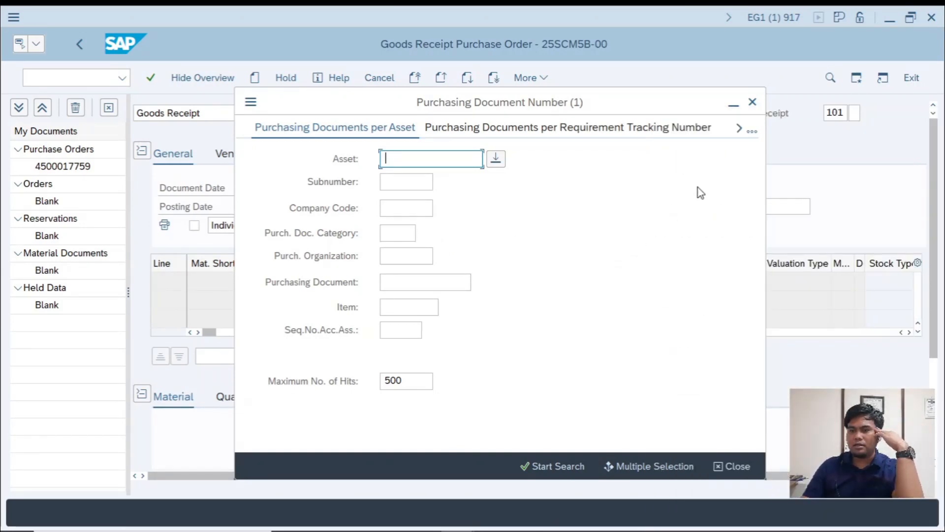
click(752, 132)
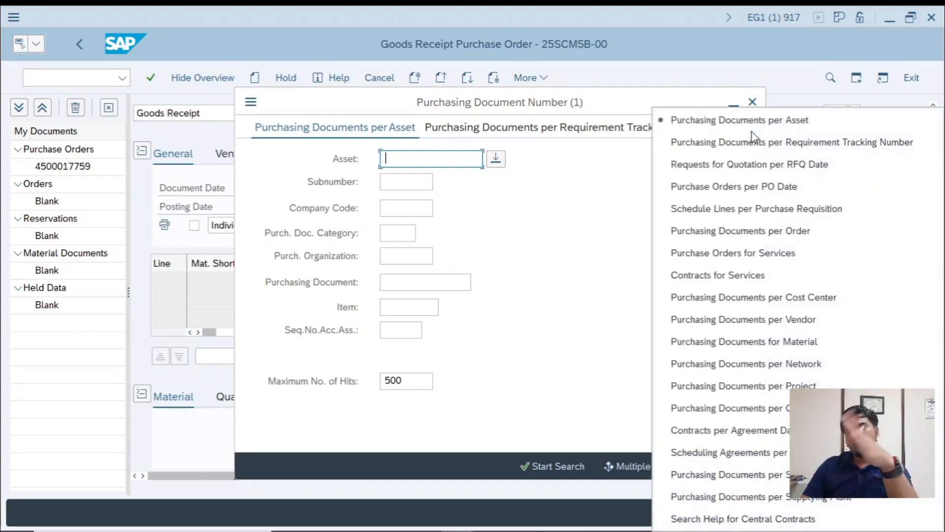
click(770, 325)
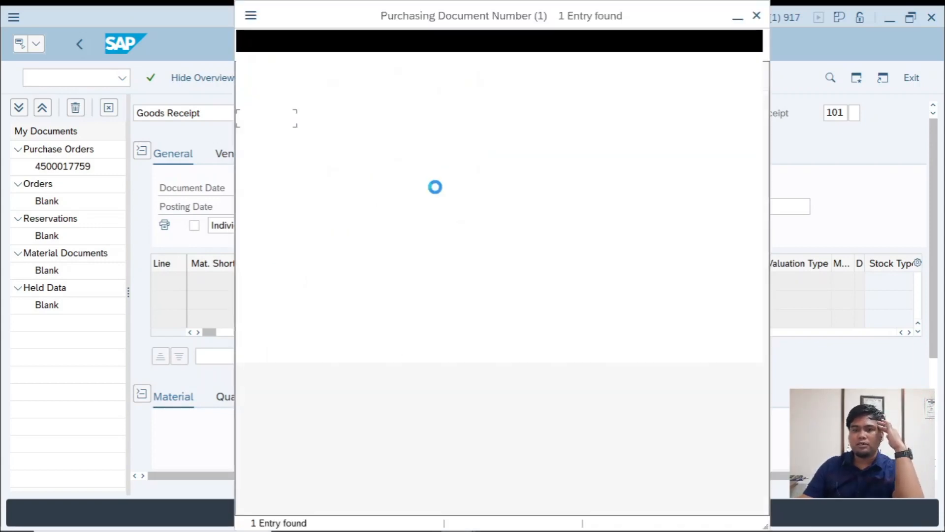
click(466, 127)
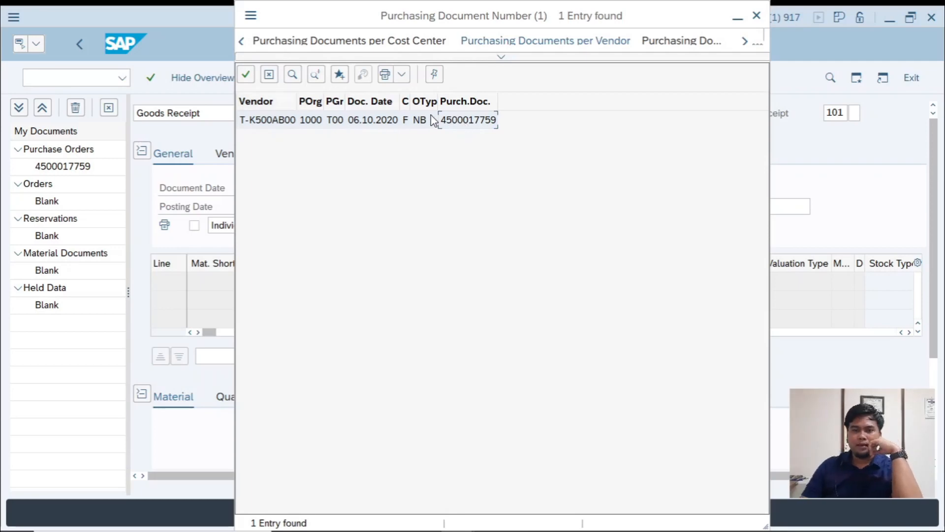
double_click(467, 121)
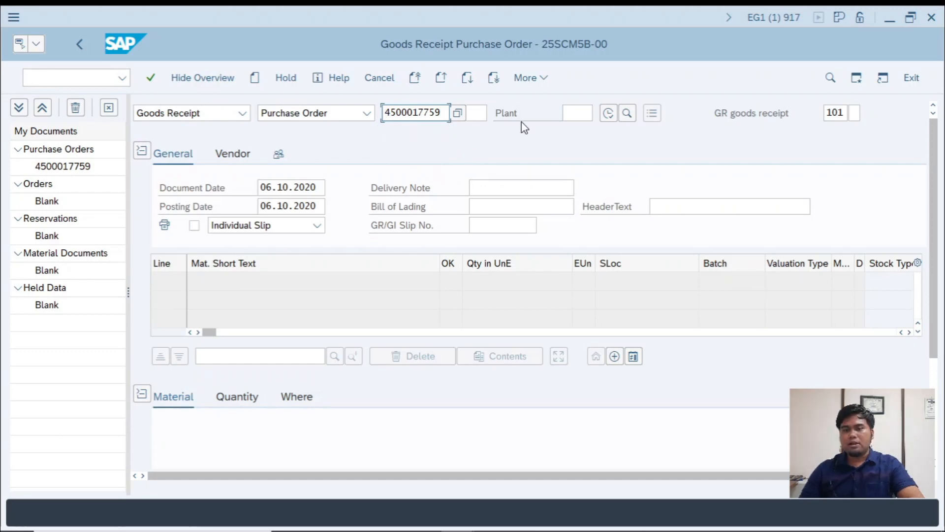
click(570, 113)
text(1000)
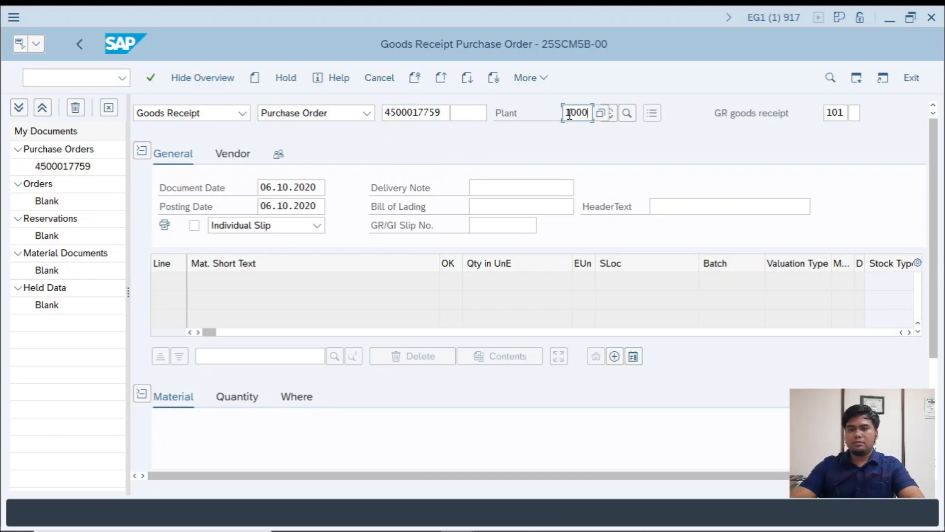
- Switch to the workbook and enter "2. PILIH CARI BERDASARKAN APA" in N28 and "VENDOR" in O29
key(alt+Tab)
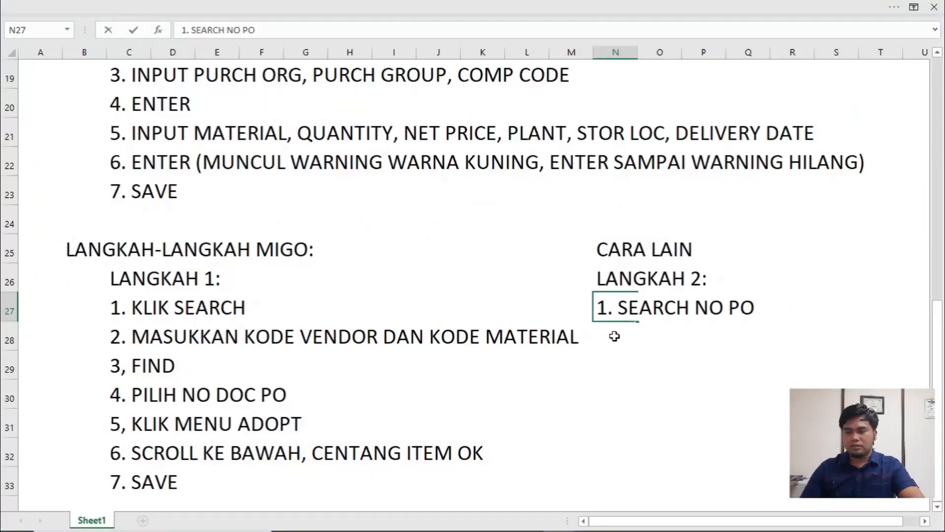
double_click(614, 336)
text(2.)
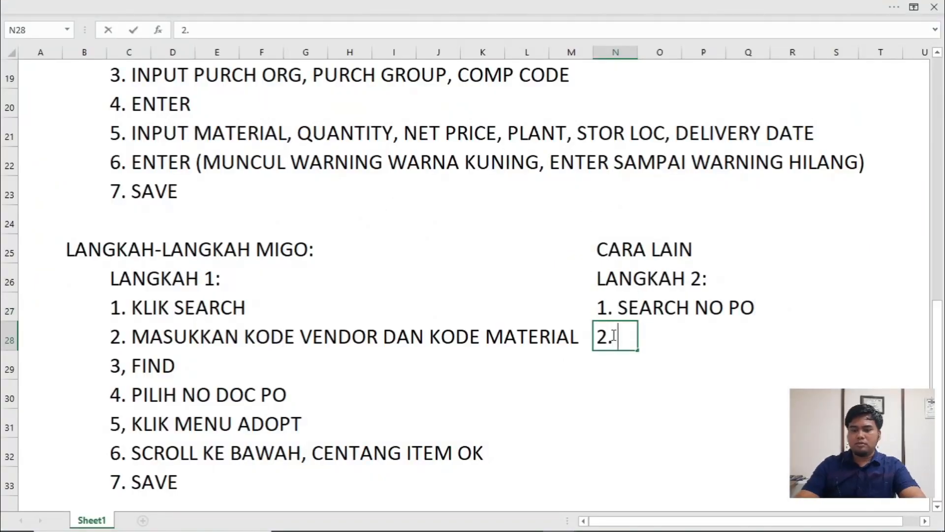
text( PILIH CAR)
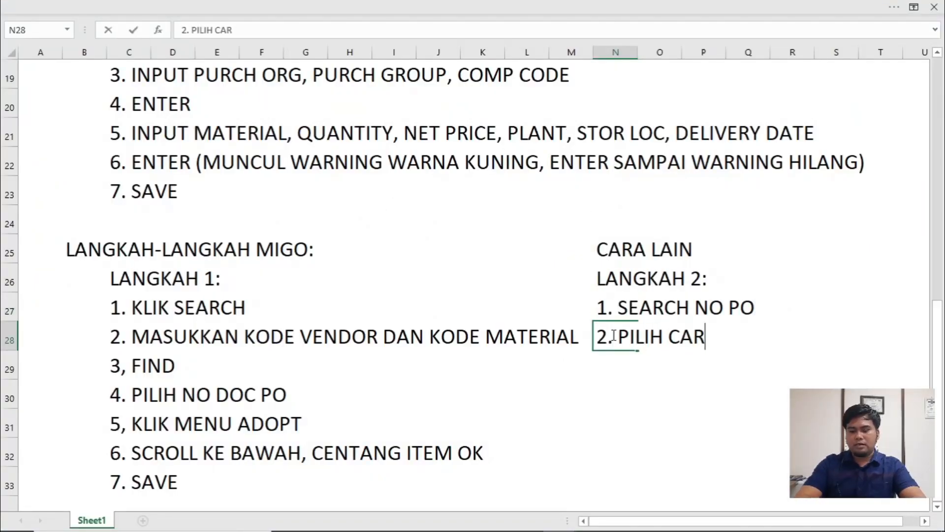
text(I BERDASAR)
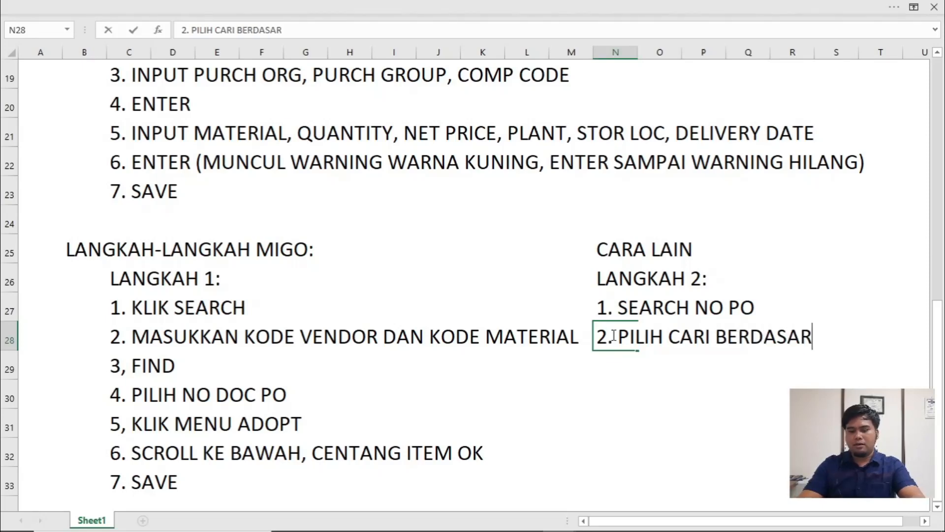
text(KAN APA)
key(Return)
key(Right)
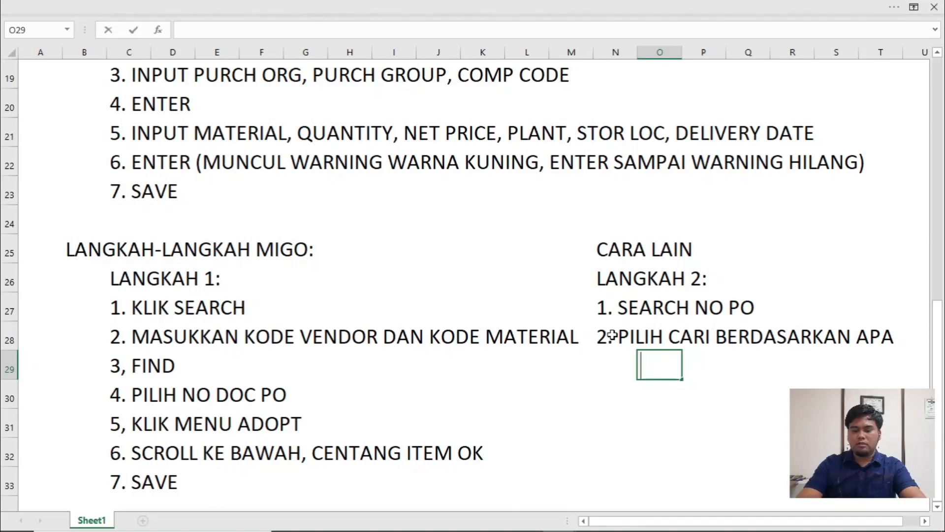
text(VENDOR)
key(Return)
key(Left)
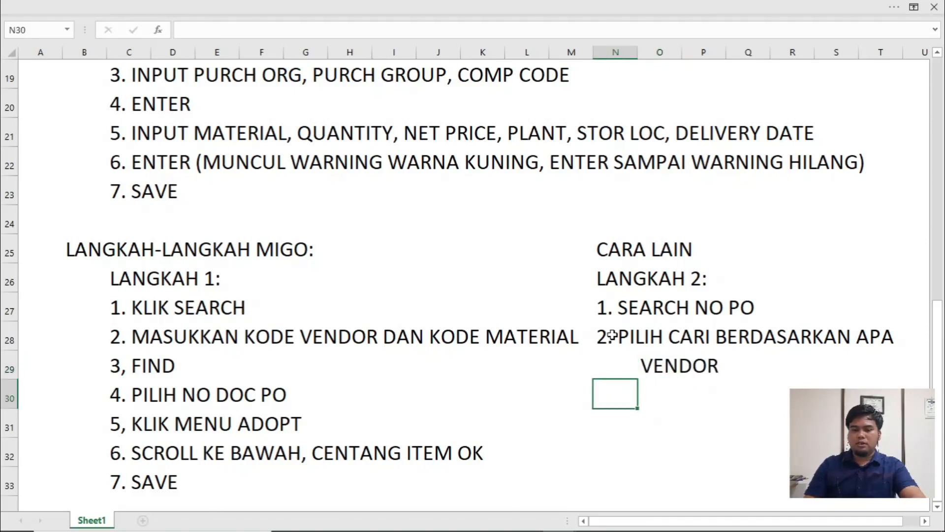
- Enter the step note "3. MASUKKAN PLANT" in N30
text(3. MASUKK)
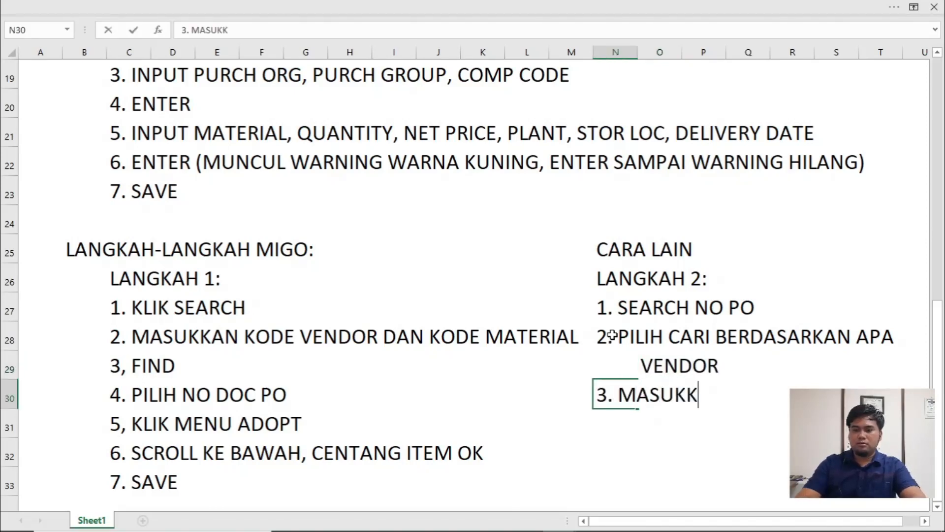
text(AN PLANT)
key(Return)
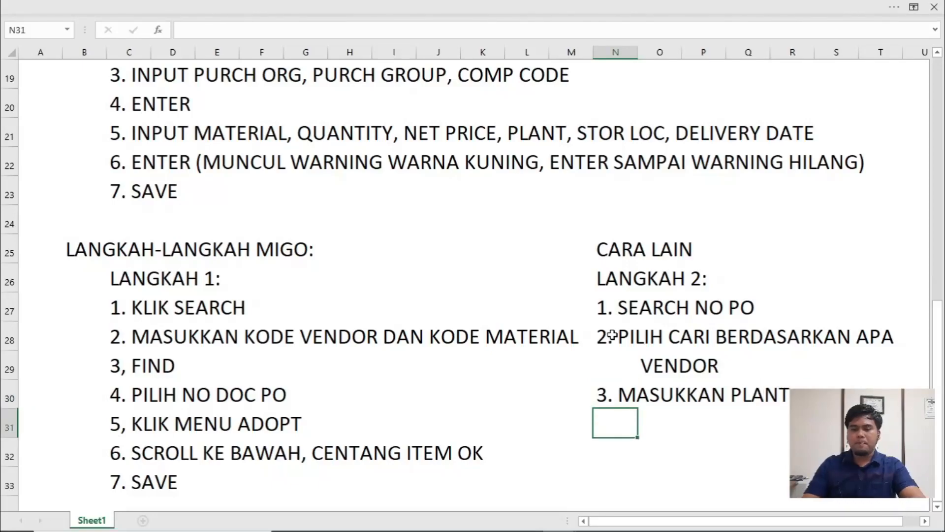
- Enter the step note "4. EXECUTE (GAMBAR JAM)" in N31, checking the command's name in SAP, and start N32 with "5"
text(4.)
key(alt+Tab)
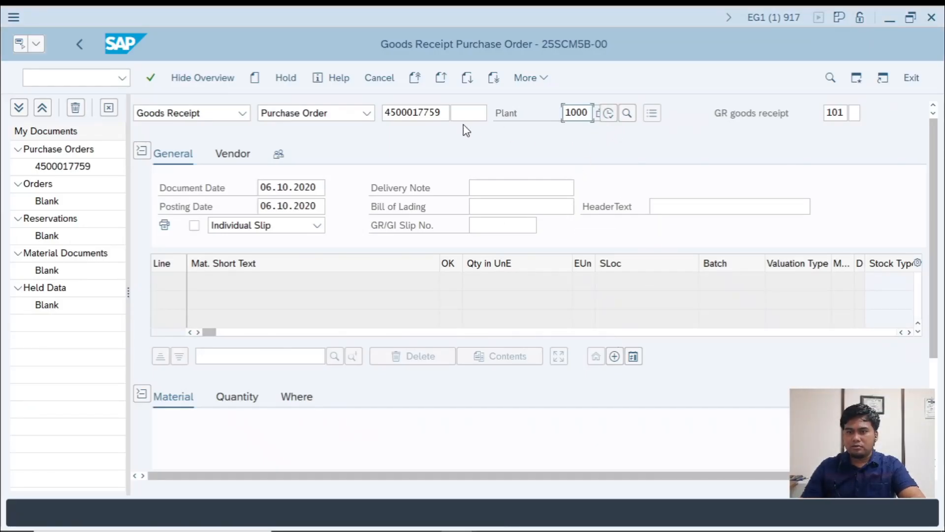
click(428, 112)
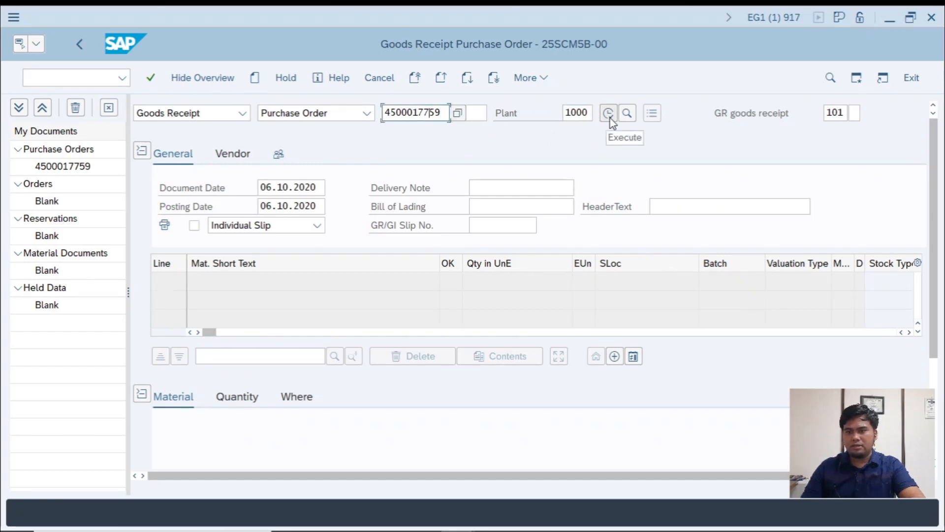
key(alt+Tab)
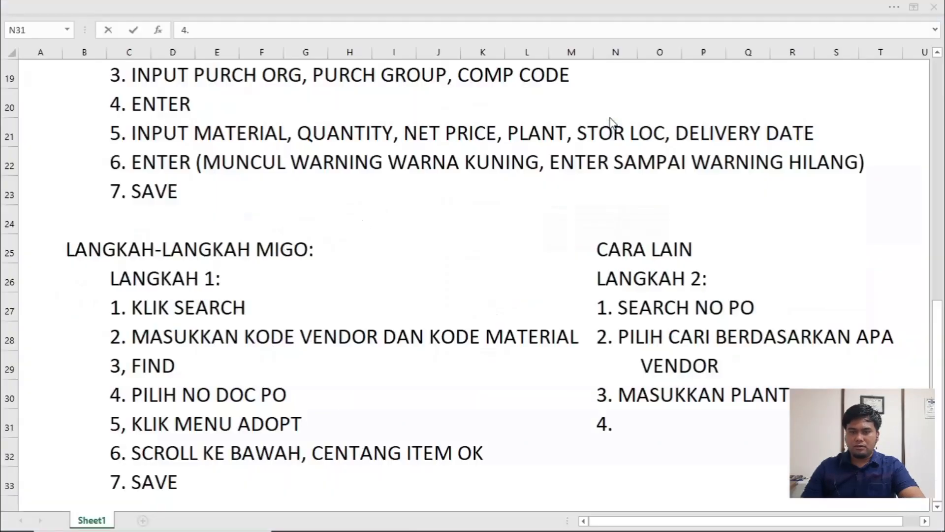
text(EXEC)
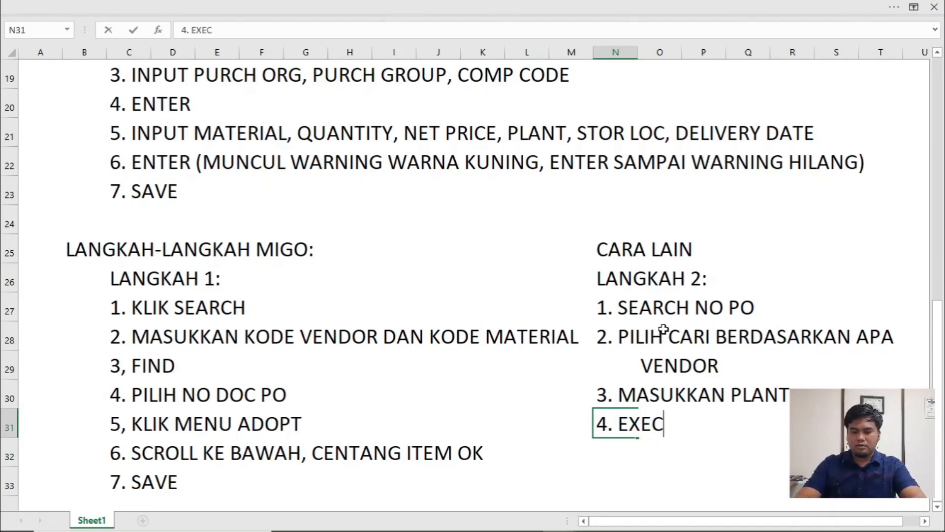
text(UTE (GA)
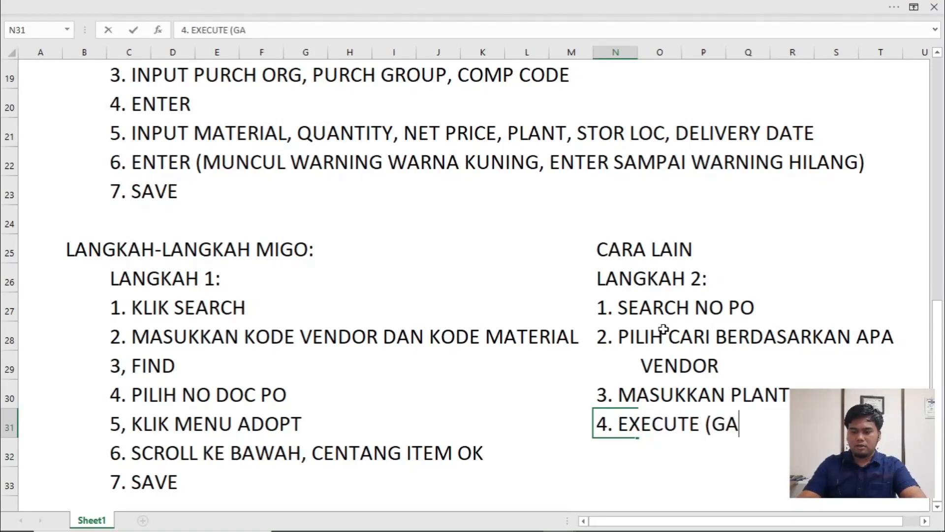
text(MBAR JAM)
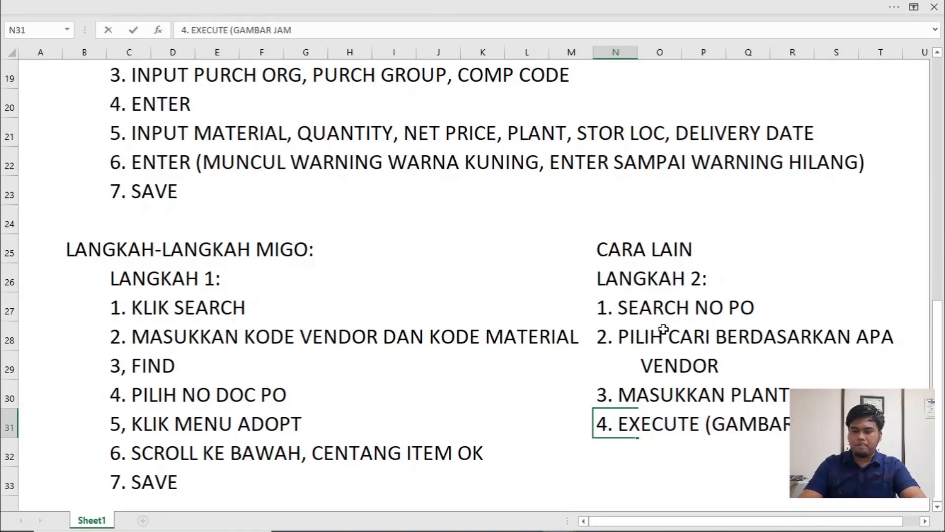
text())
key(Return)
text(5)
- Switch to SAP, execute the goods receipt for the selected purchase order, and mark line 1 as Item OK
key(alt+Tab)
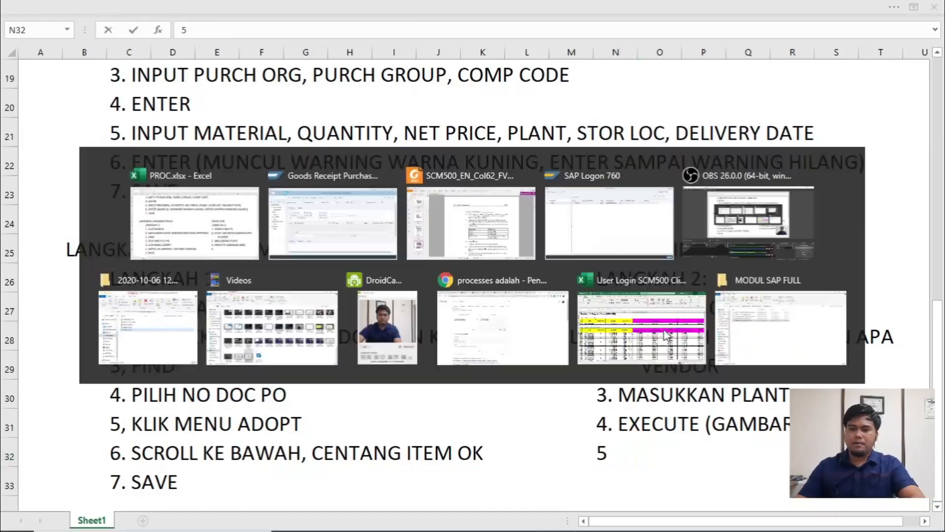
click(609, 113)
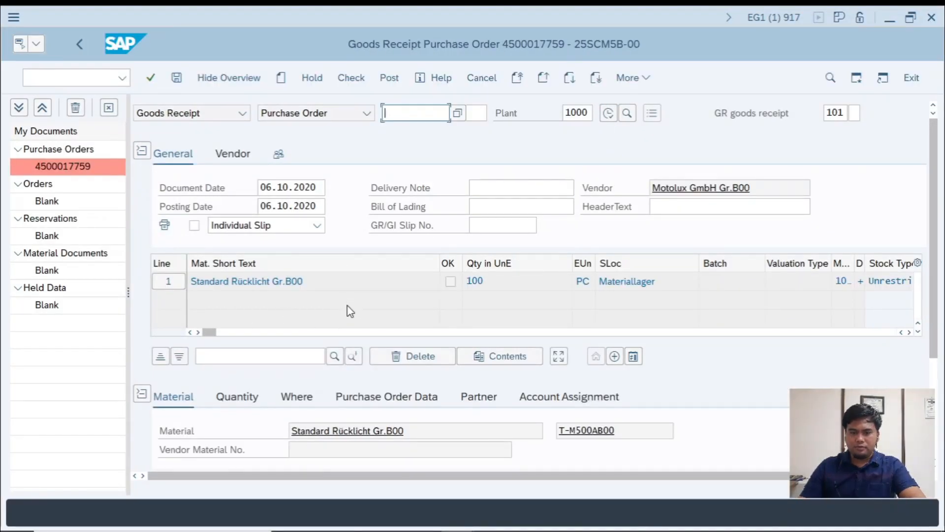
scroll(350, 311, down, 3)
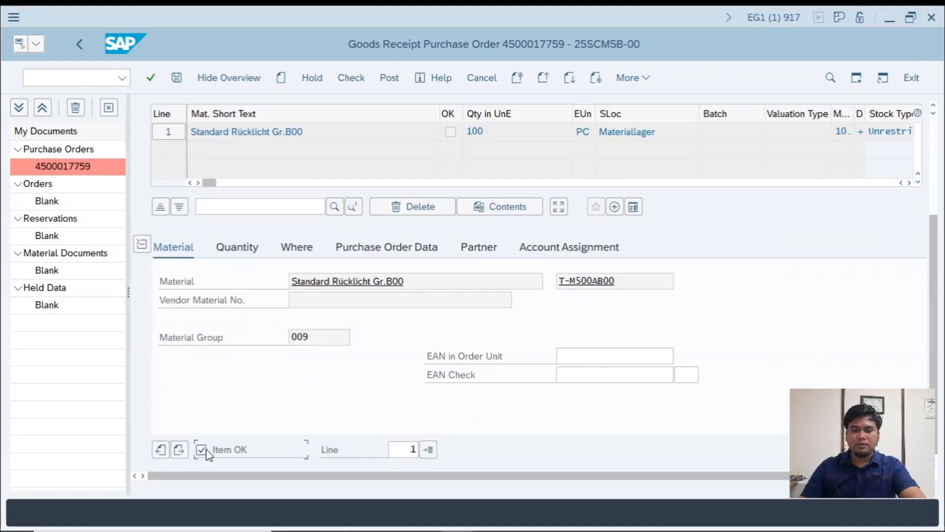
- Switch to the workbook and complete the step note in N32 as "5. ITEM OK (CENTANG)"
key(alt+Tab)
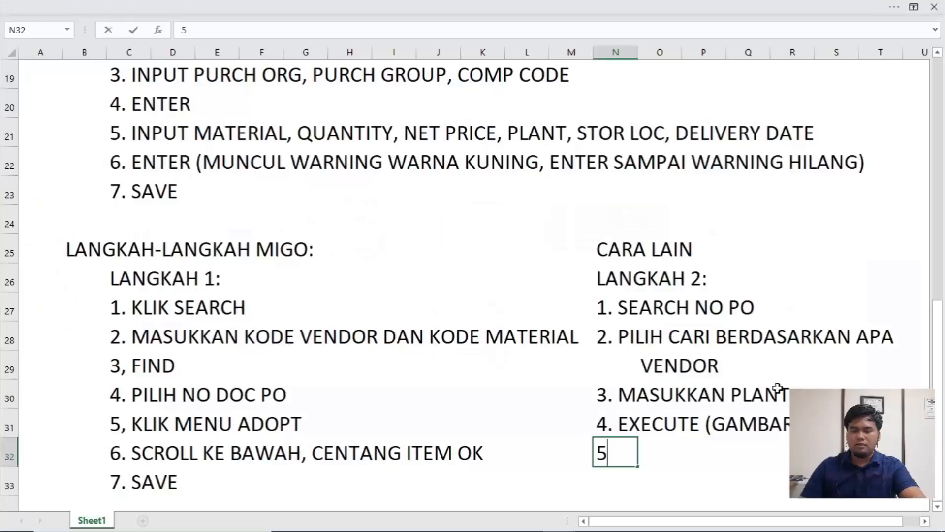
text(5. IE)
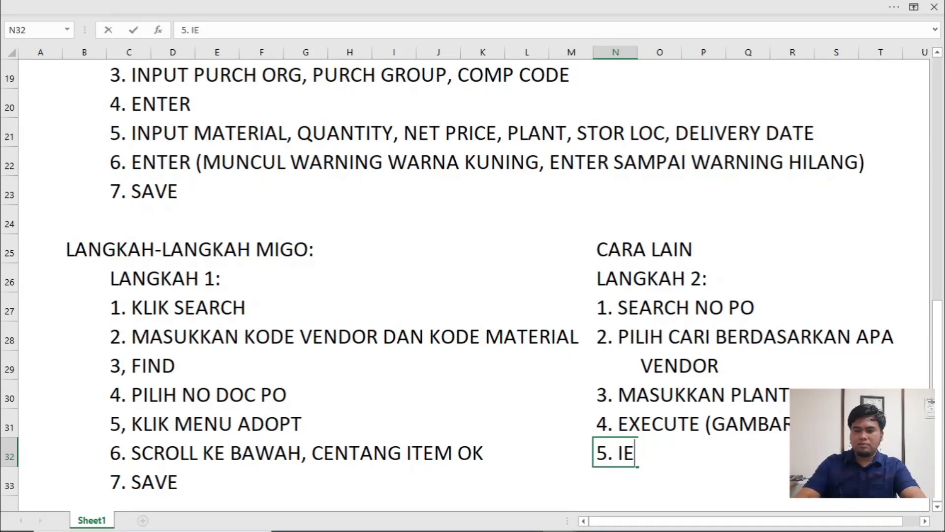
key(BackSpace)
text(TEM OK)
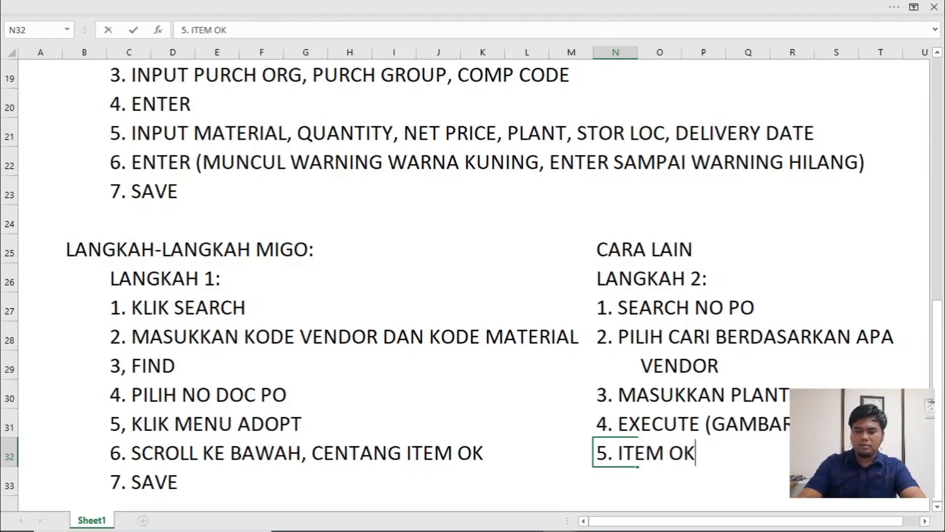
text( (CENTANG)
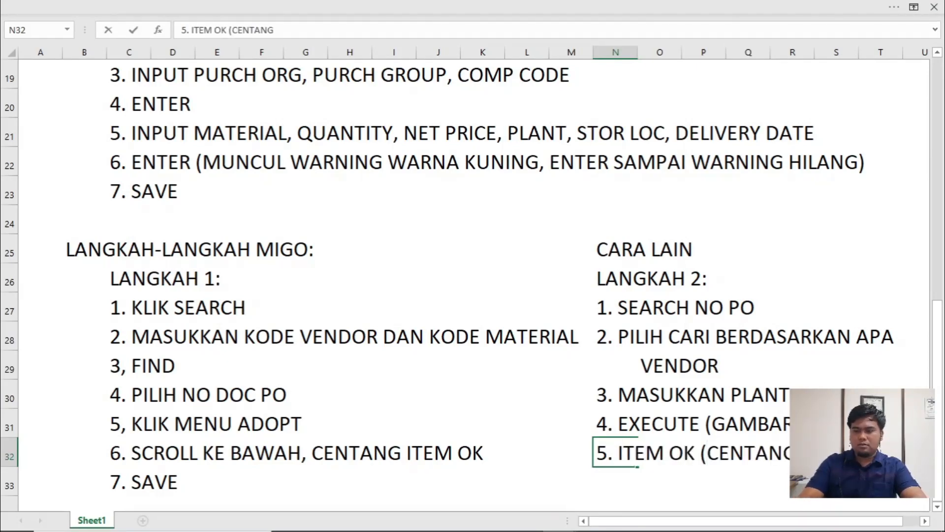
text())
key(Return)
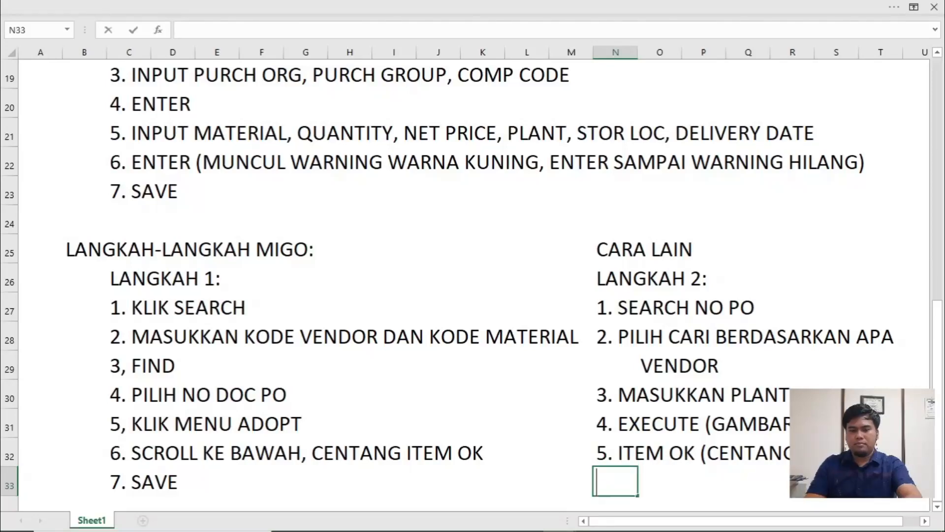
- Enter the step note "6. SAVE" in N33, and switch to SAP to save the goods receipt
text(6. SAVE)
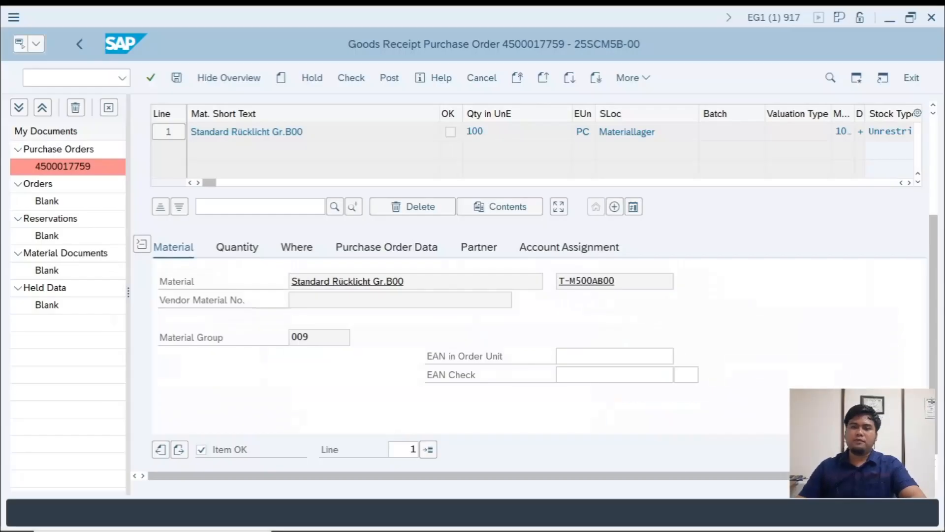
click(177, 78)
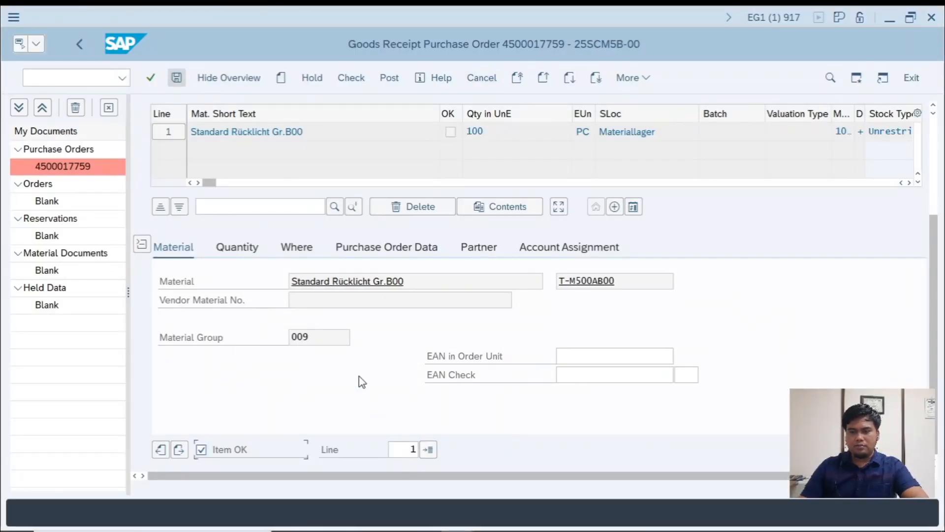
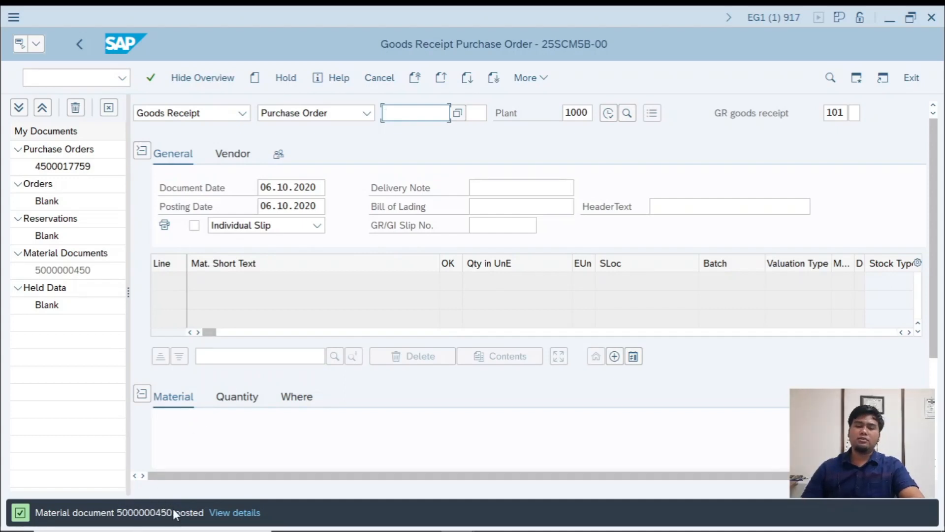
- Switch to the workbook and review the LANGKAH 1 and LANGKAH 2 step lists for MIGO
key(alt+Tab)
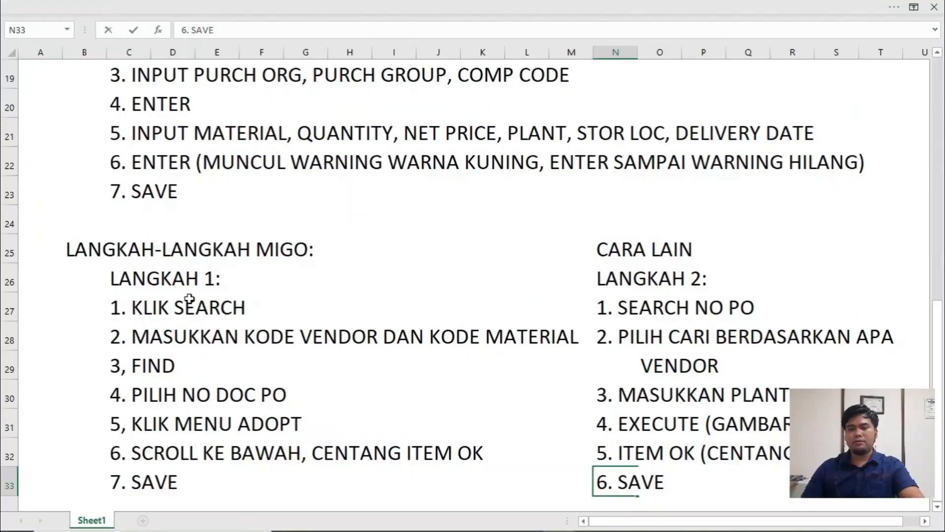
scroll(616, 325, down, 1)
click(379, 416)
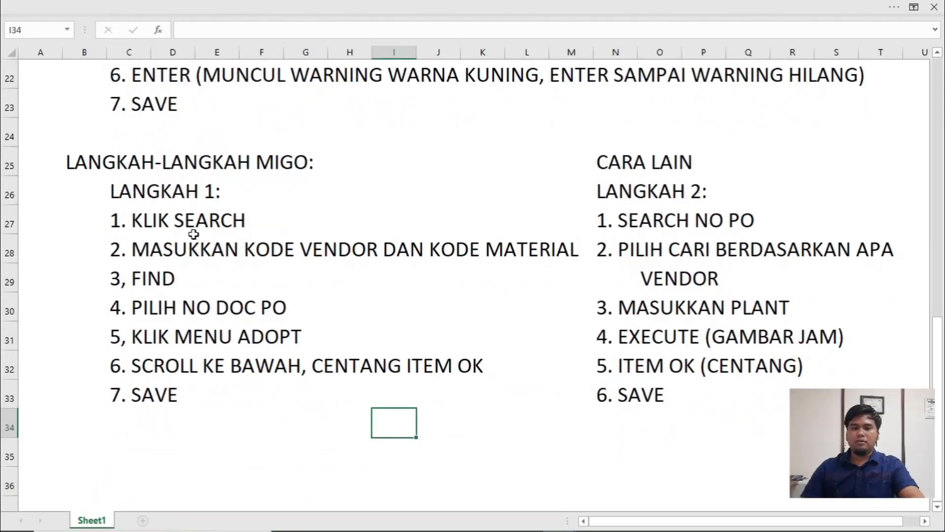
click(202, 202)
click(689, 191)
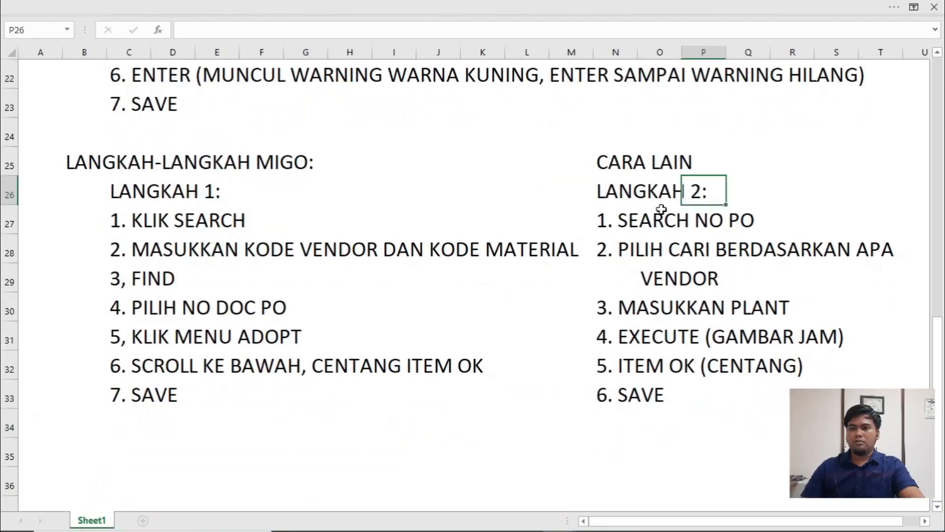
click(275, 397)
click(192, 399)
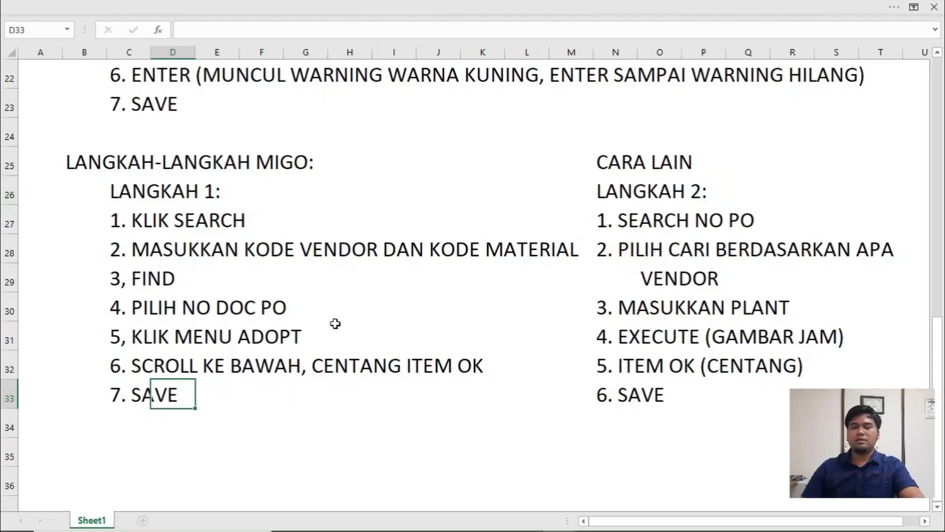
drag(94, 186, 568, 422)
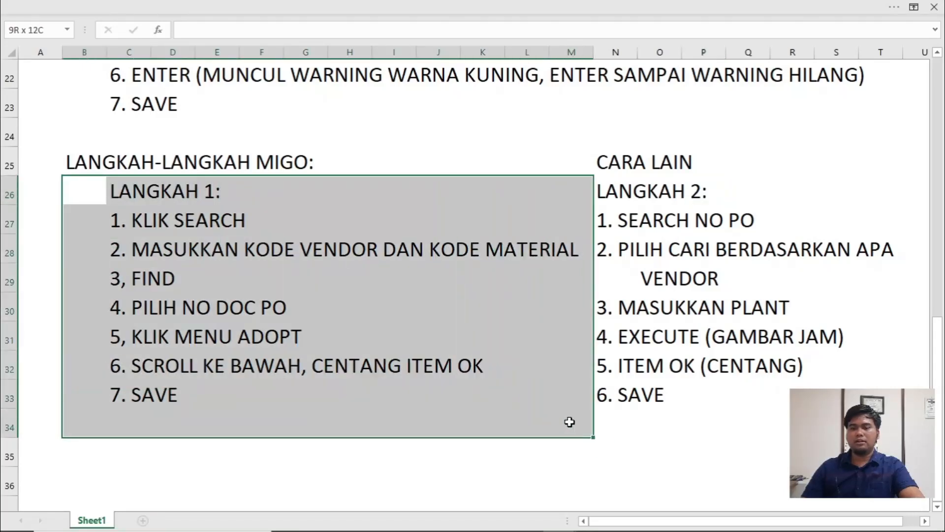
drag(613, 193, 889, 426)
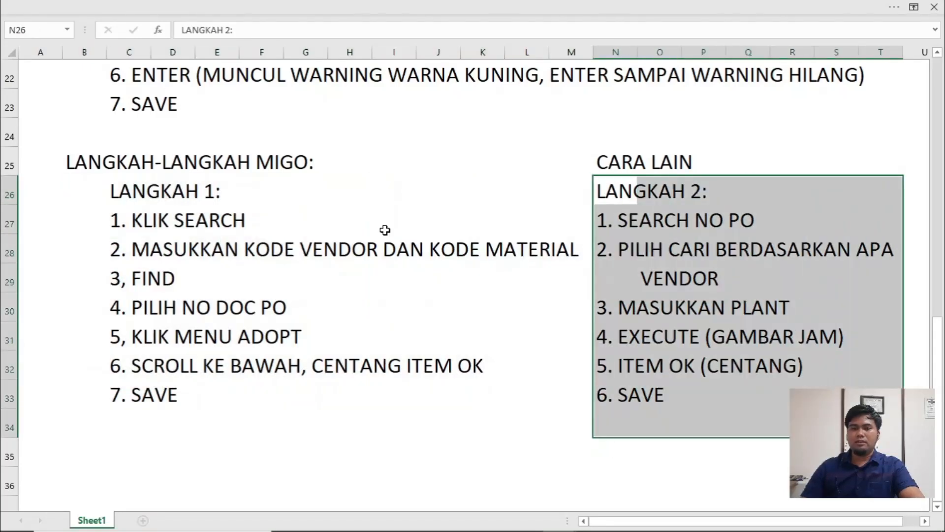
- Fill the "LANGKAH-LANGKAH MIGO:" heading range A25:G25 with light blue
drag(58, 162, 325, 165)
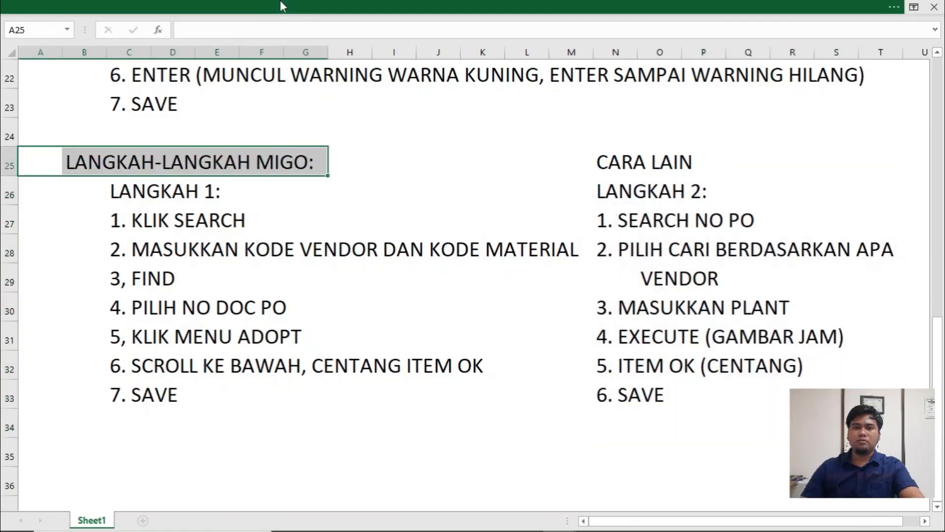
click(284, 6)
click(173, 82)
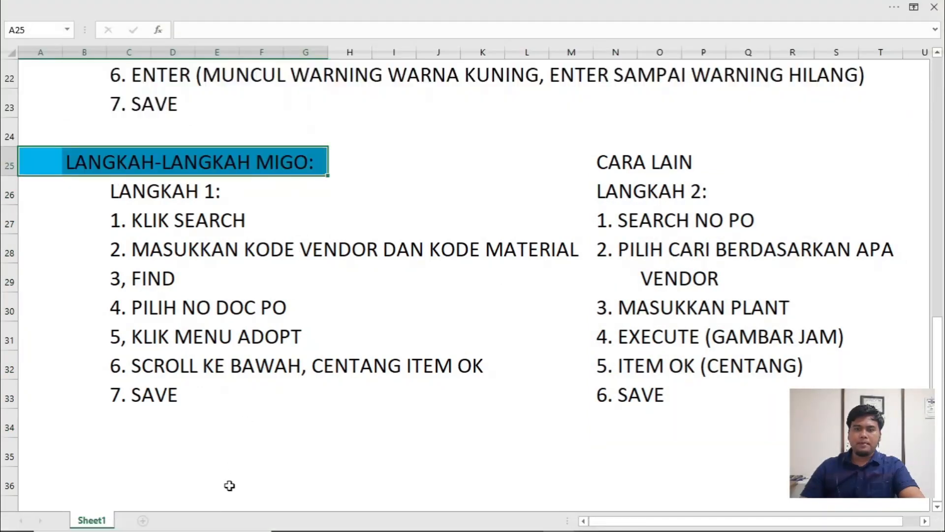
click(127, 446)
- Number the INVOICE section as 3 in J12 and enter its transaction code "(MIRO)" in M12
scroll(483, 333, up, 7)
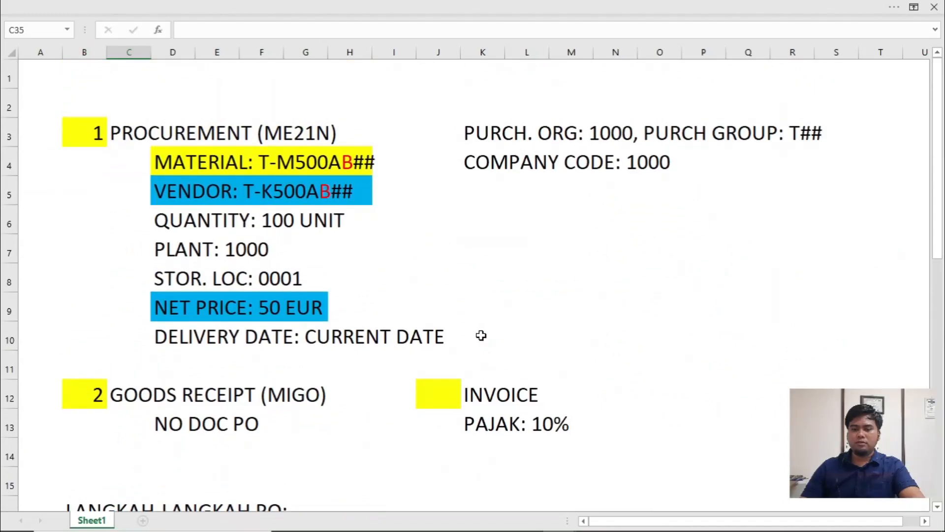
scroll(204, 370, down, 1)
click(454, 306)
text(3)
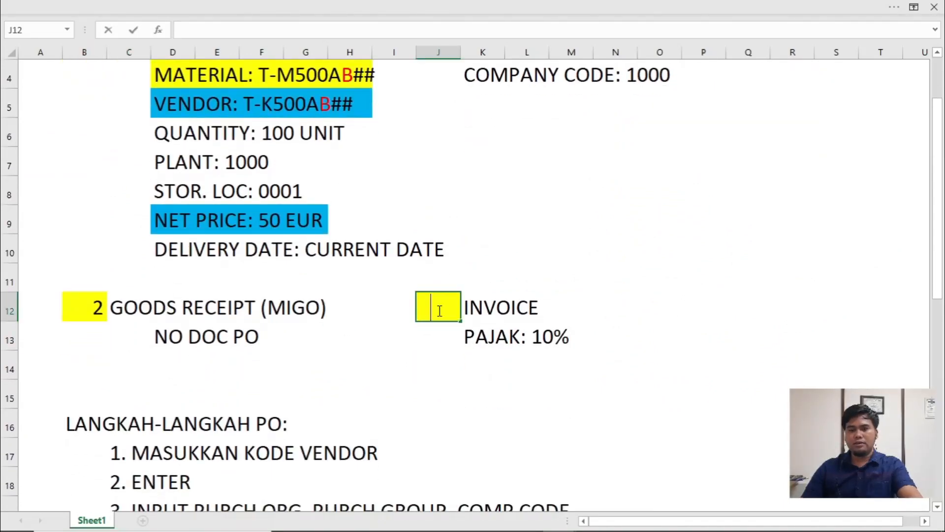
click(510, 327)
click(584, 306)
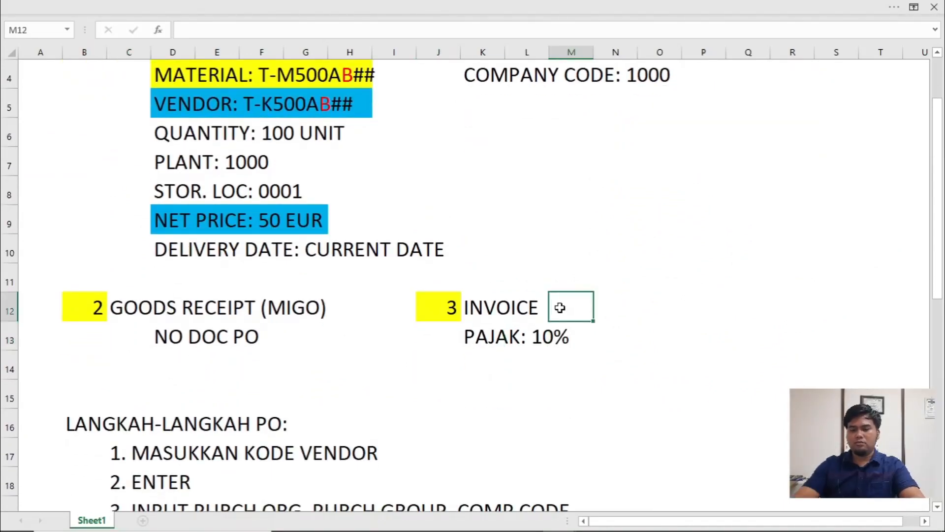
text((MIRO)
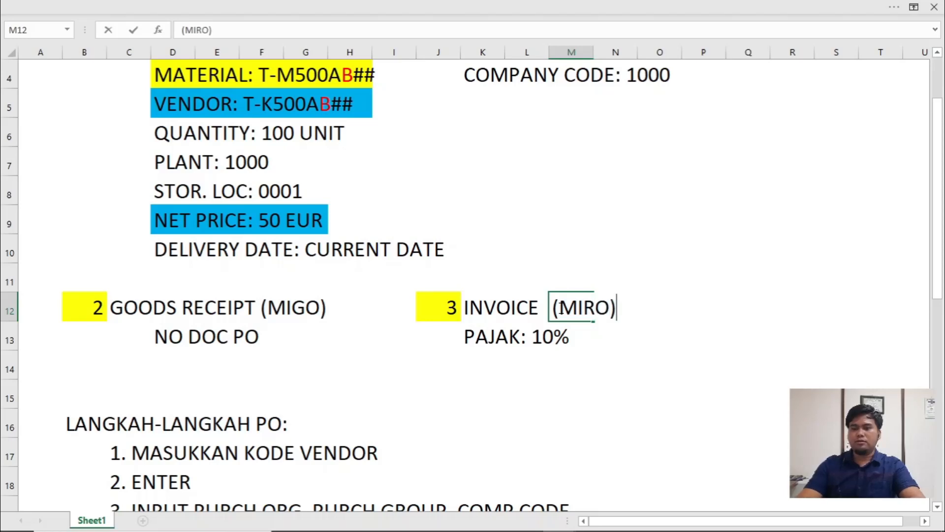
click(499, 363)
- Switch to the SCM500 PDF in Foxit Reader and examine the Invoice Verification solution, including its sample invoice and field values for MIRO
key(alt+Tab)
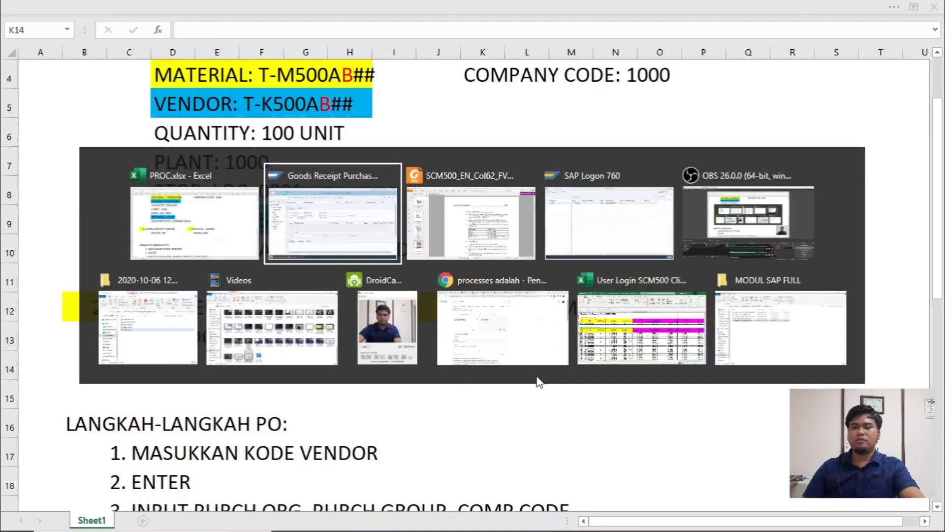
key(alt+Tab)
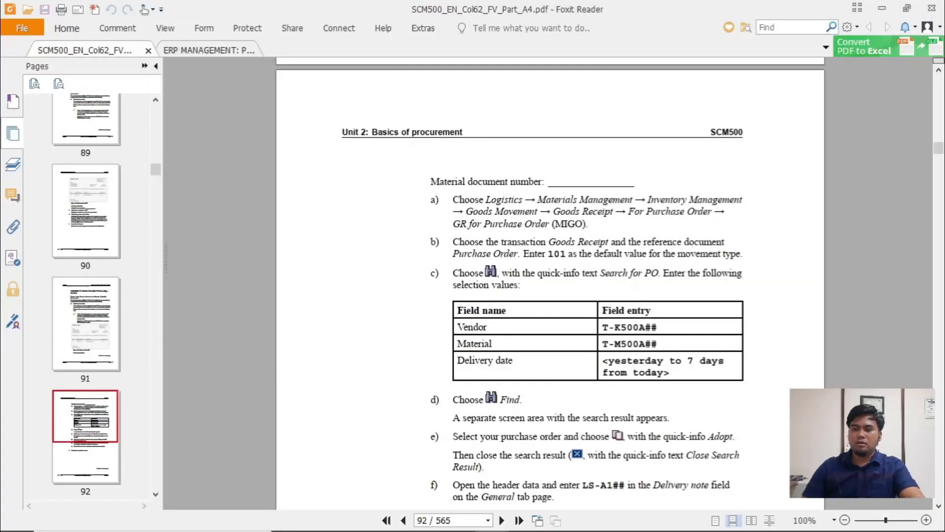
scroll(608, 393, down, 10)
scroll(609, 391, down, 15)
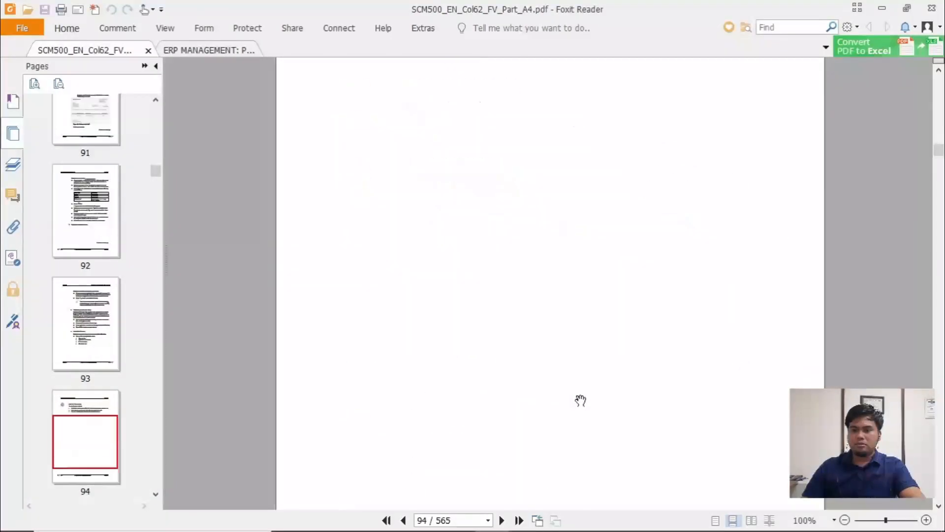
scroll(514, 361, down, 5)
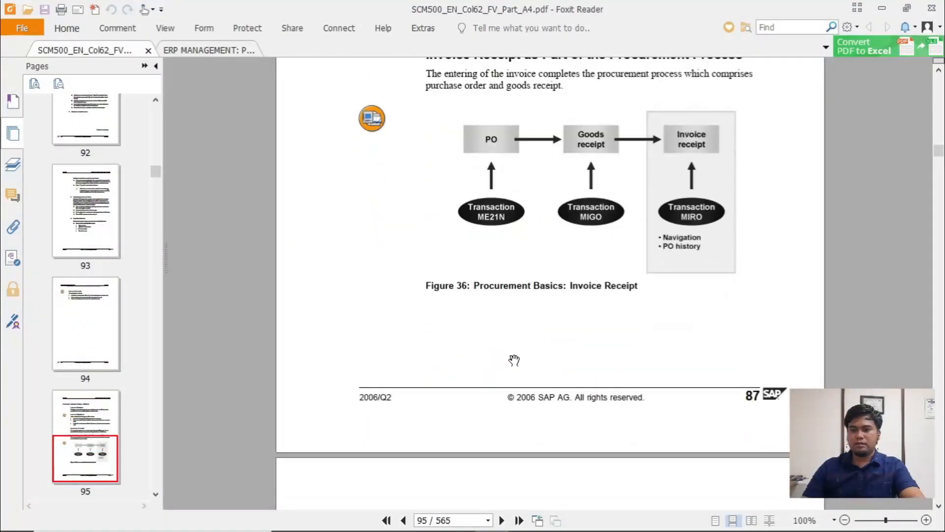
scroll(566, 352, down, 20)
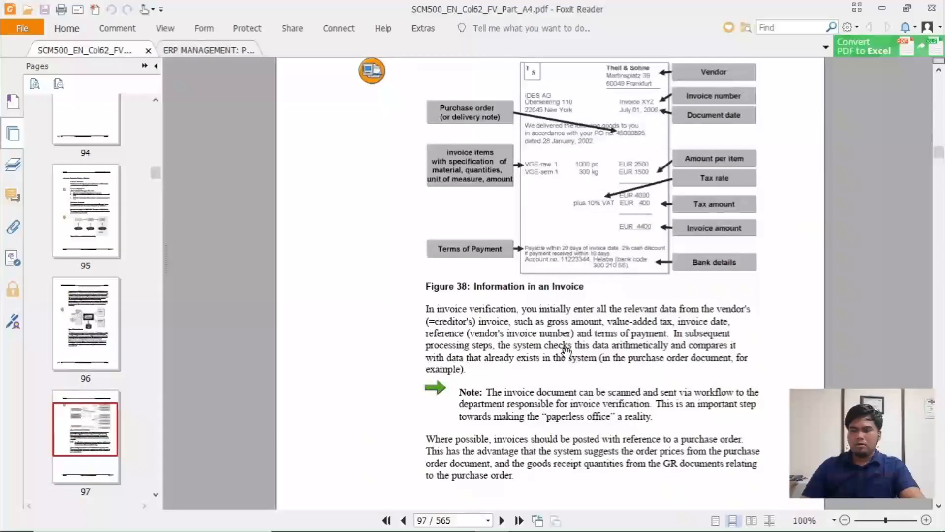
scroll(566, 351, down, 20)
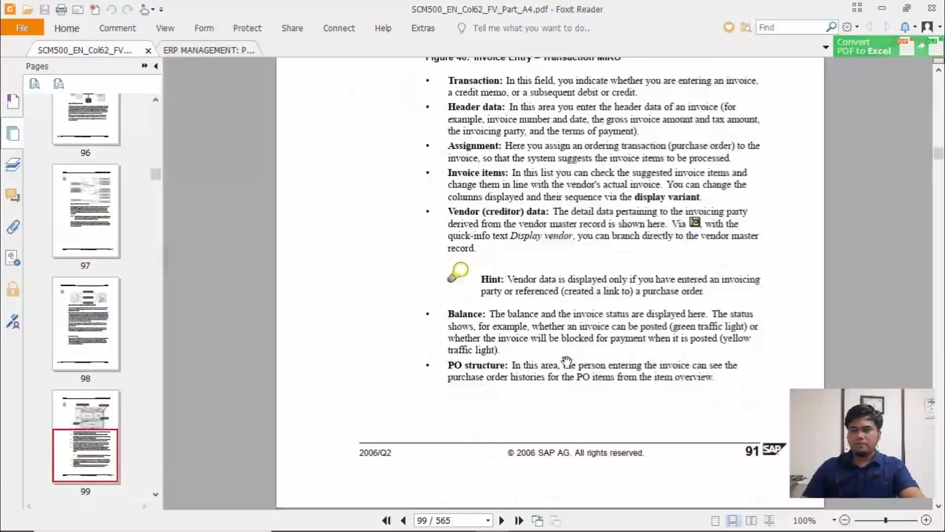
scroll(566, 364, down, 20)
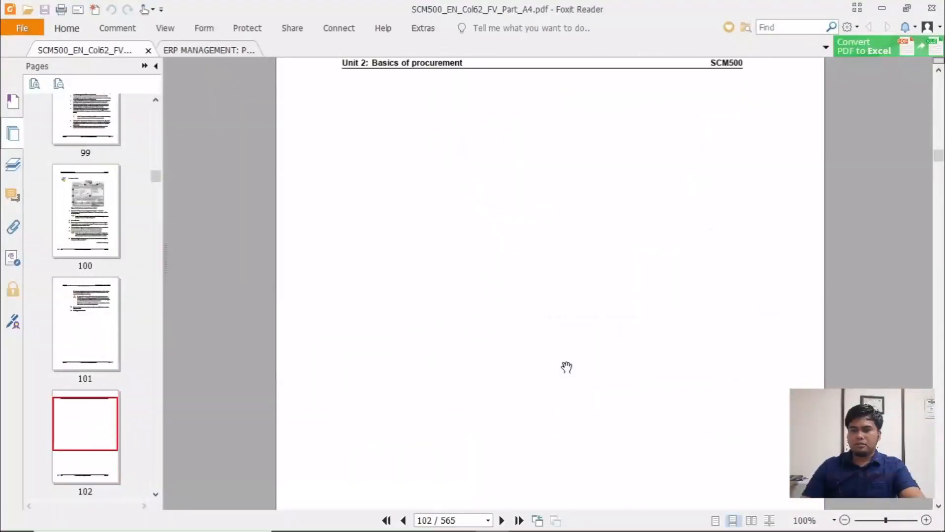
scroll(567, 366, down, 20)
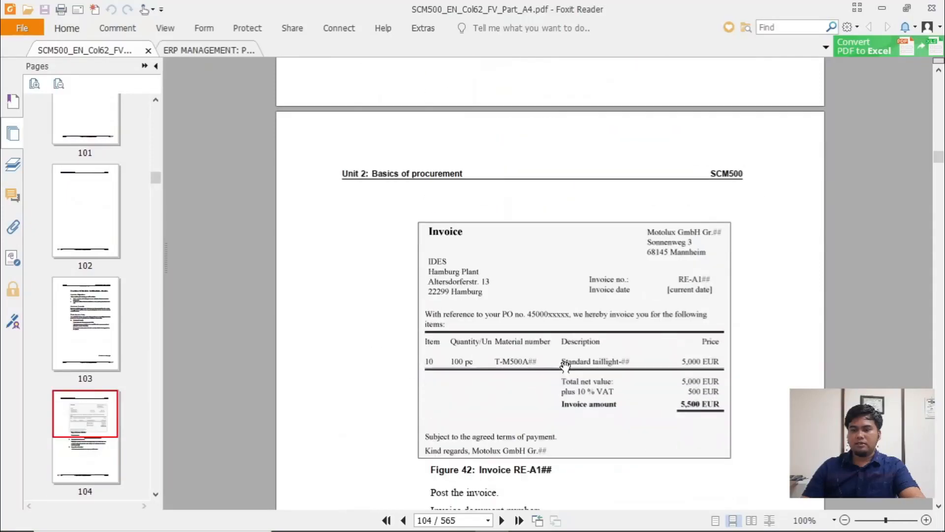
scroll(566, 371, down, 6)
scroll(565, 357, down, 4)
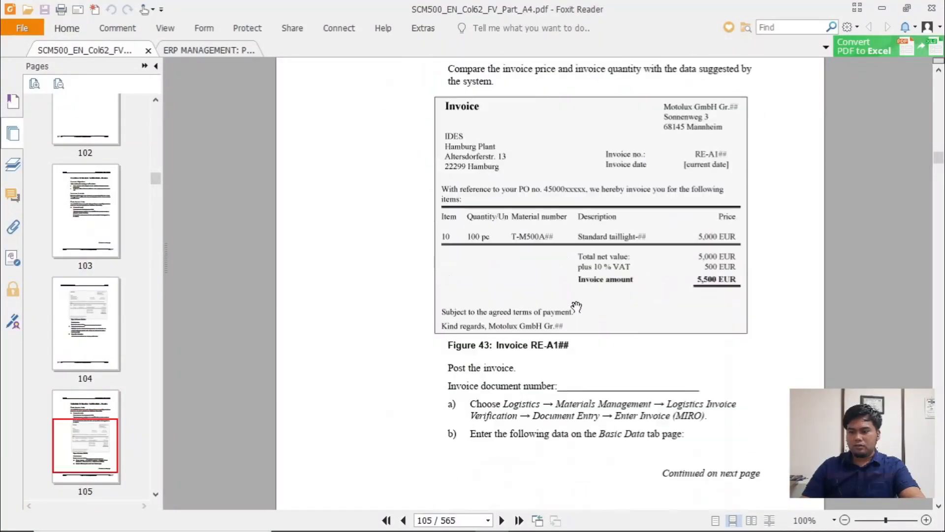
scroll(611, 261, up, 4)
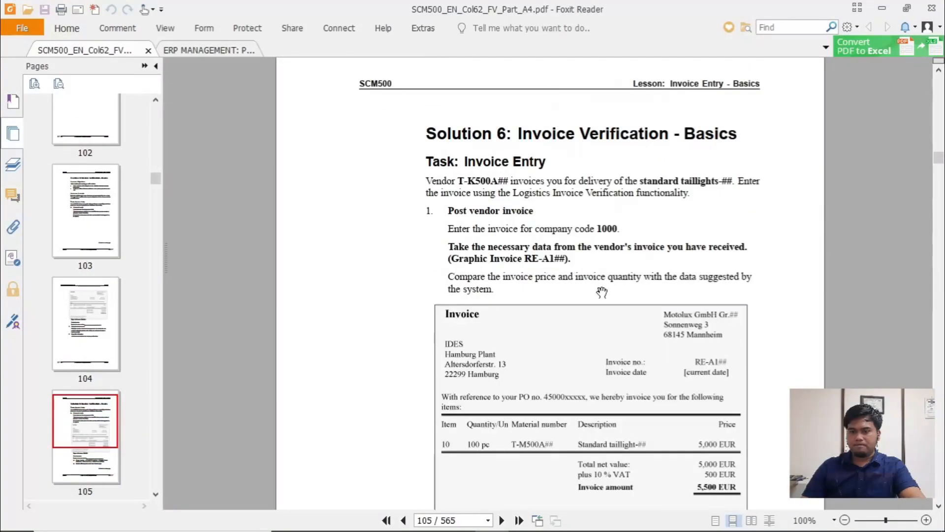
scroll(608, 345, down, 8)
scroll(608, 348, down, 5)
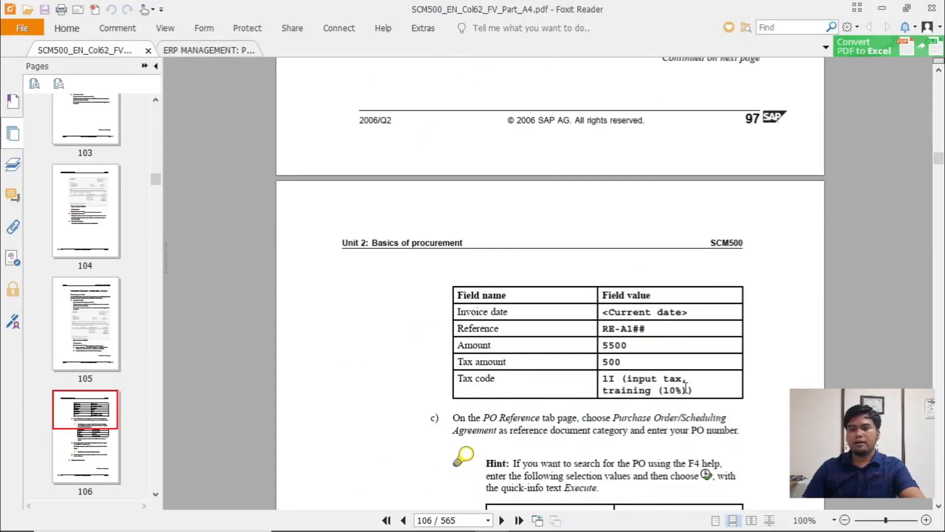
- Switch to SAP and leave the goods receipt transaction with the command /n to return to SAP Easy Access
key(alt+Tab)
key(alt+Tab)
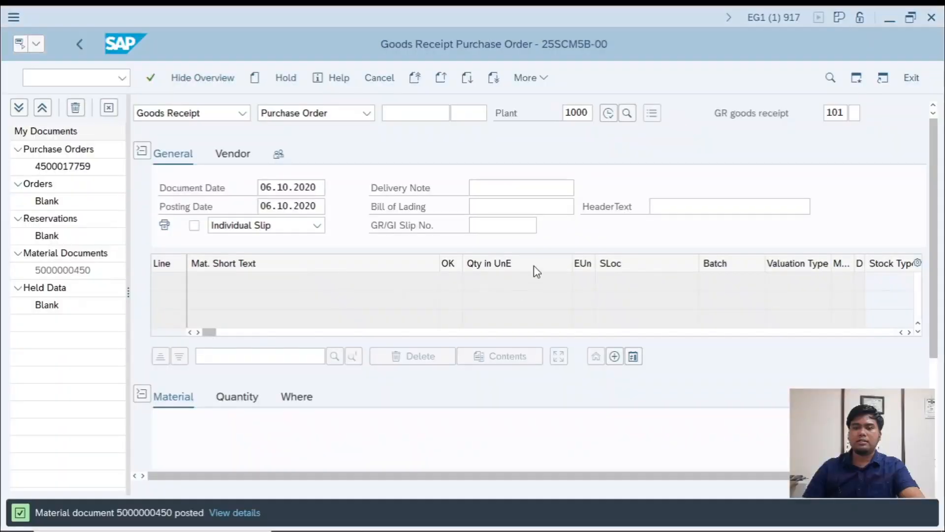
click(39, 78)
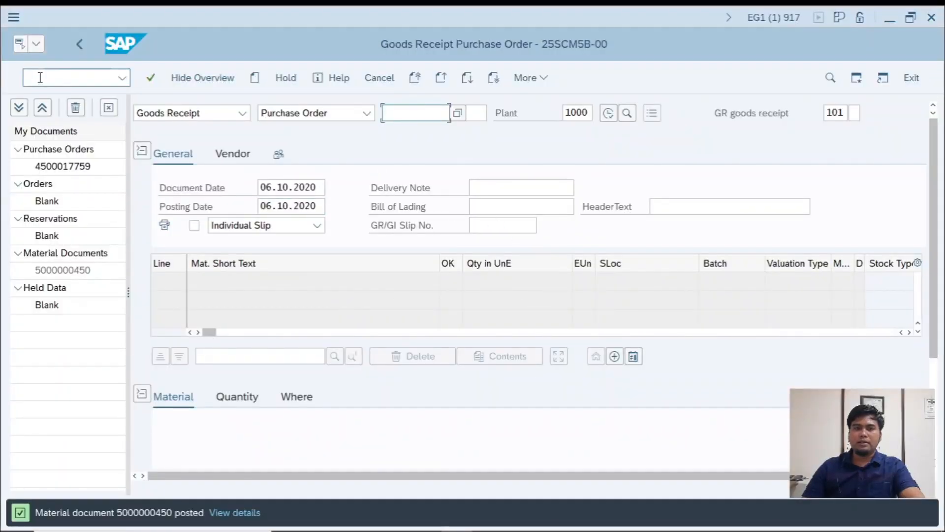
text(/n)
key(Return)
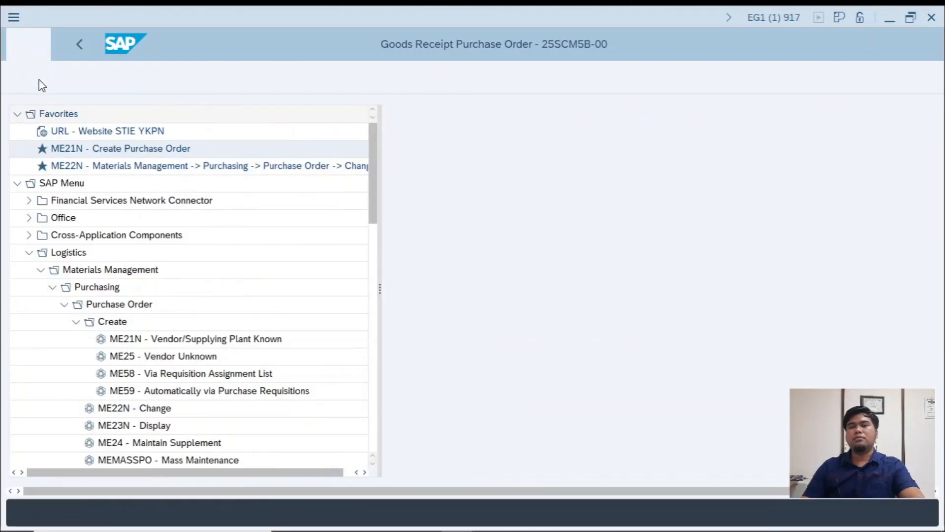
- Switch to the workbook and enter the heading "LANGKAH-LANGKAH MIRO (INVOICE)" in B36 below the MIGO notes
key(alt+Tab)
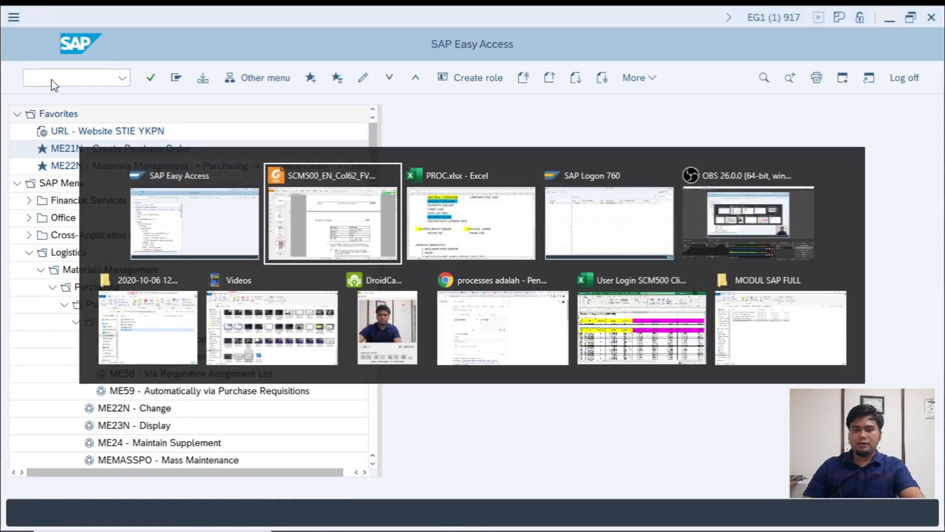
key(alt+Tab)
scroll(283, 387, down, 3)
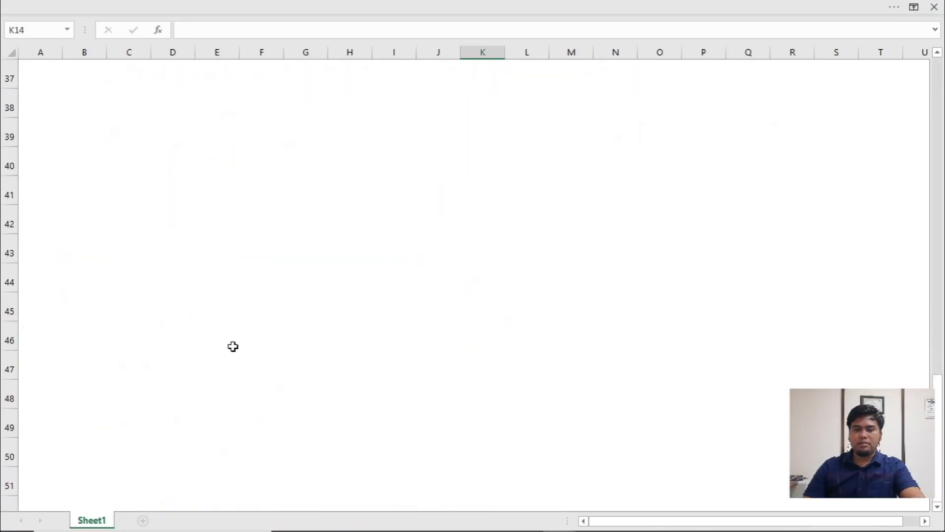
scroll(232, 346, up, 4)
click(111, 387)
click(85, 382)
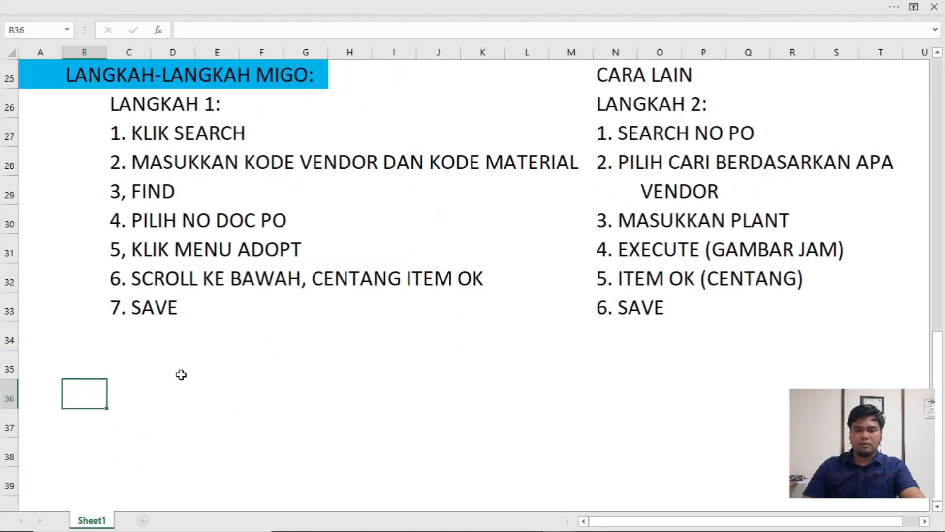
text(LANGKAH)
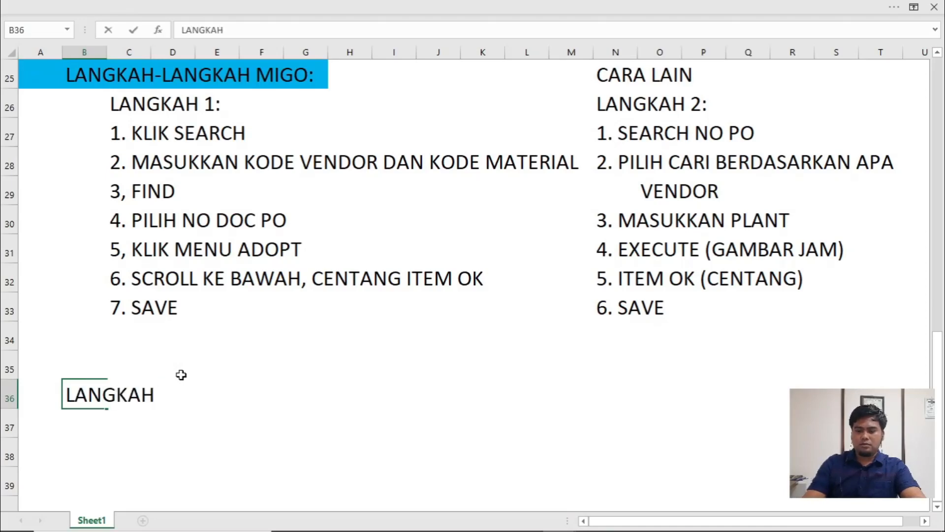
text(-LANGKAH MI)
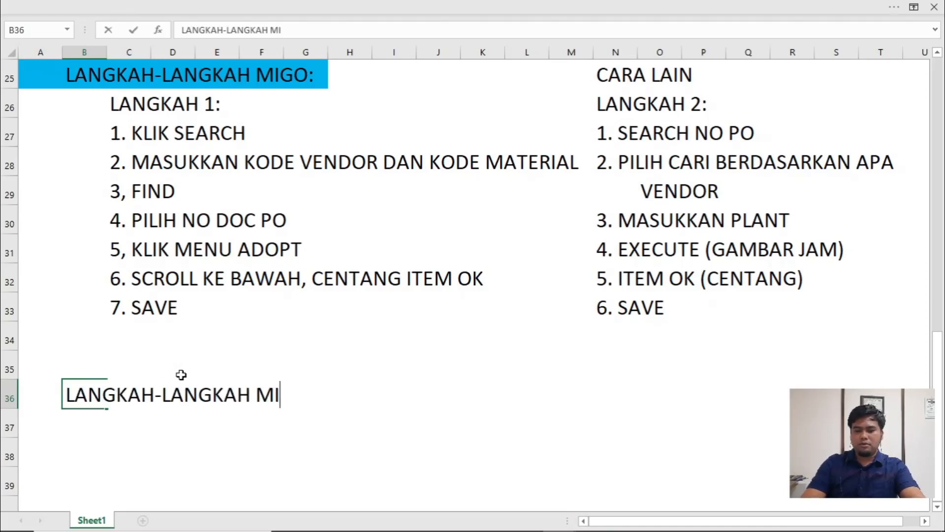
text(RO (INC)
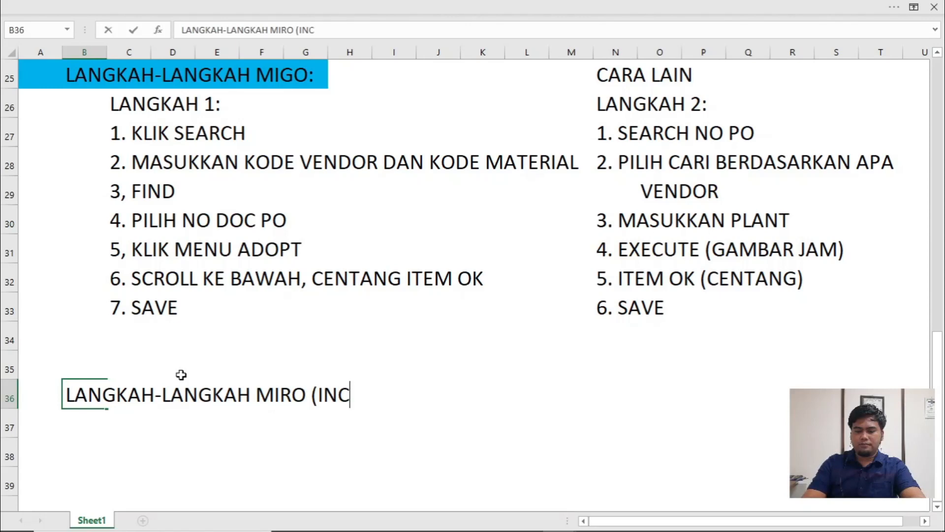
key(BackSpace)
text(VOICE)
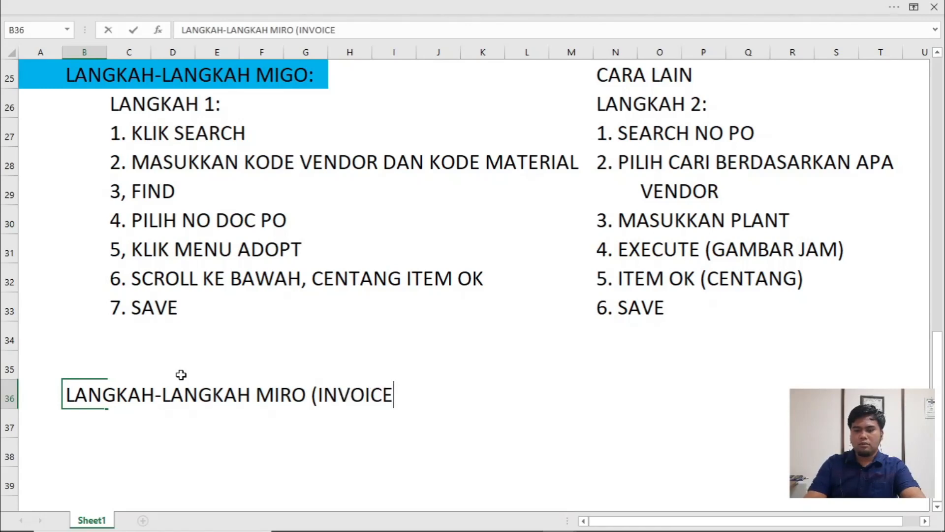
text())
key(Return)
- Enter the first invoice step note "1. MIRO" in C37
key(Right)
text(1. )
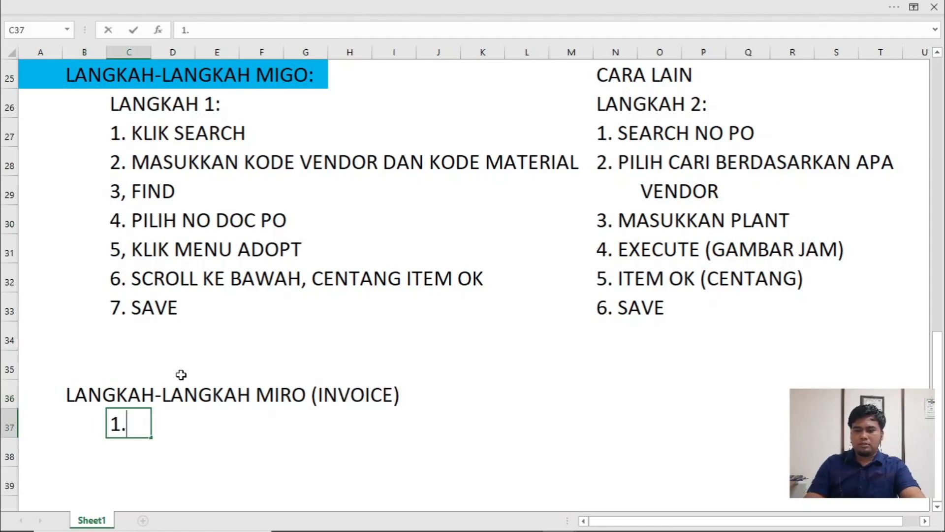
text(MIRO)
key(Return)
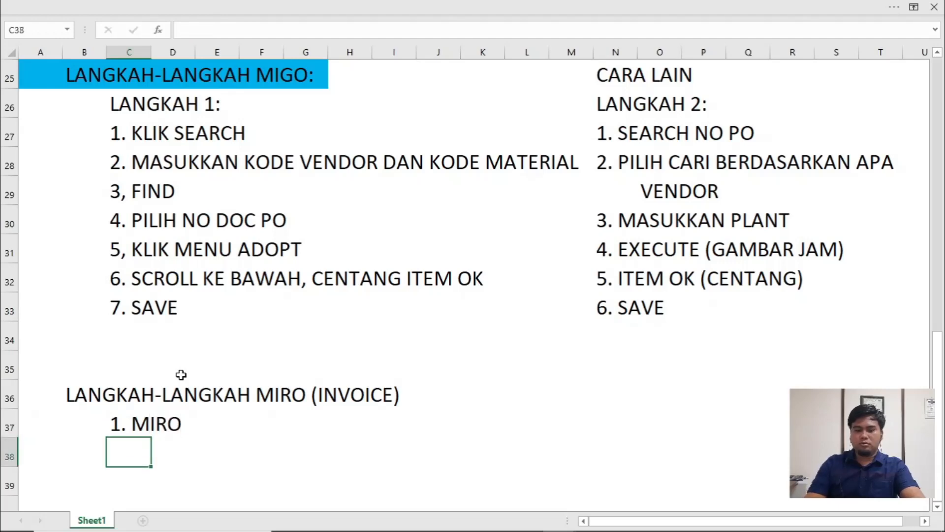
- Begin the second invoice step note in C38 with the number "2."
text(3)
key(BackSpace)
text(2.)
- Switch to SAP and open the incoming invoice transaction with the command MIRO
key(alt+Tab)
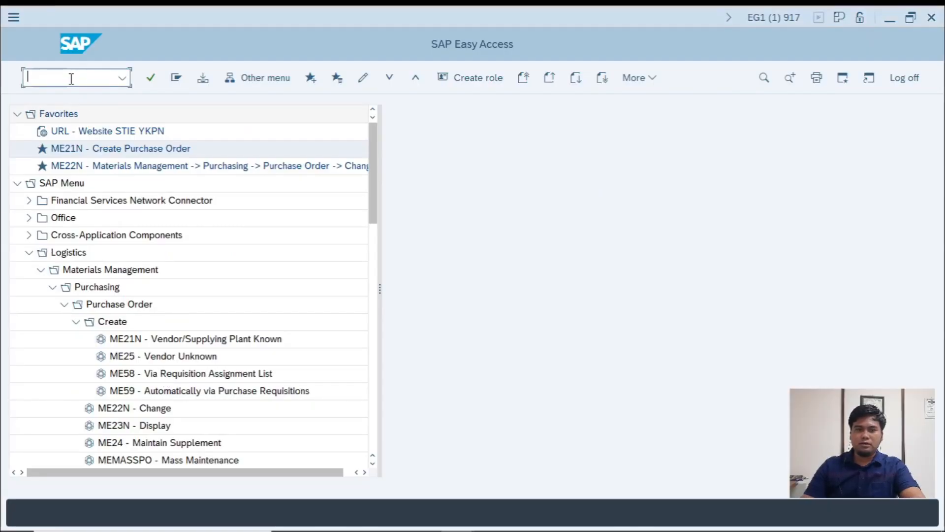
click(70, 79)
text(MIRO)
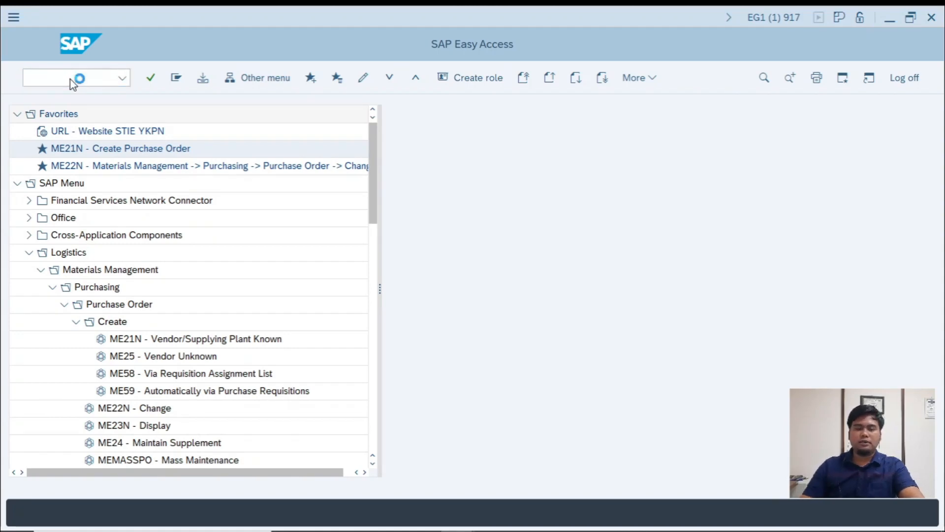
key(Return)
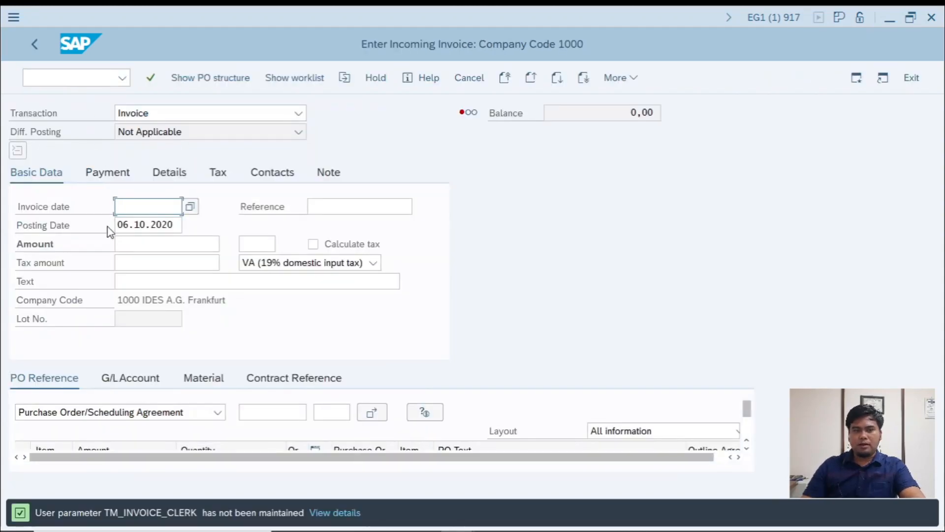
- Switch to the workbook and complete the C38 note as "2. ISI INVOICE DATA (TANGGAL HARI INI"
key(alt+Tab)
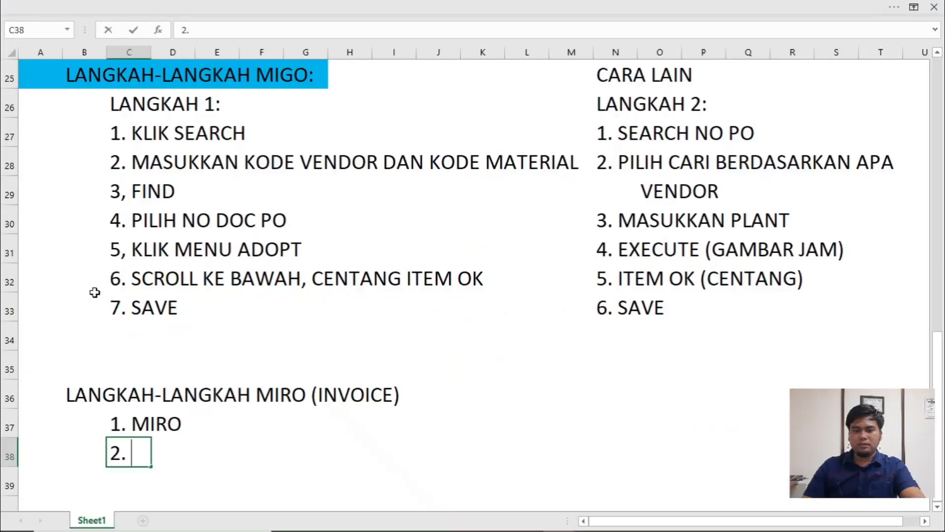
text(ISI INV)
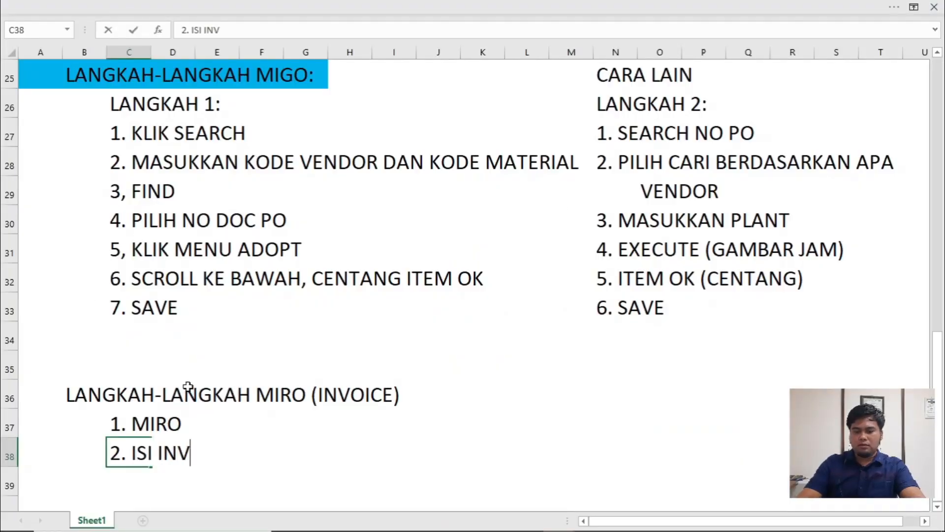
text(OICE DATA )
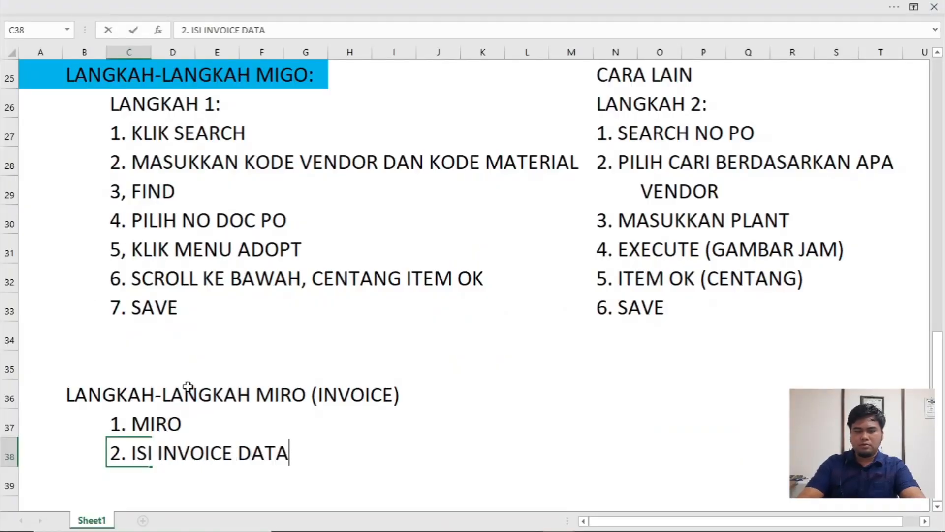
text((TANGGAL )
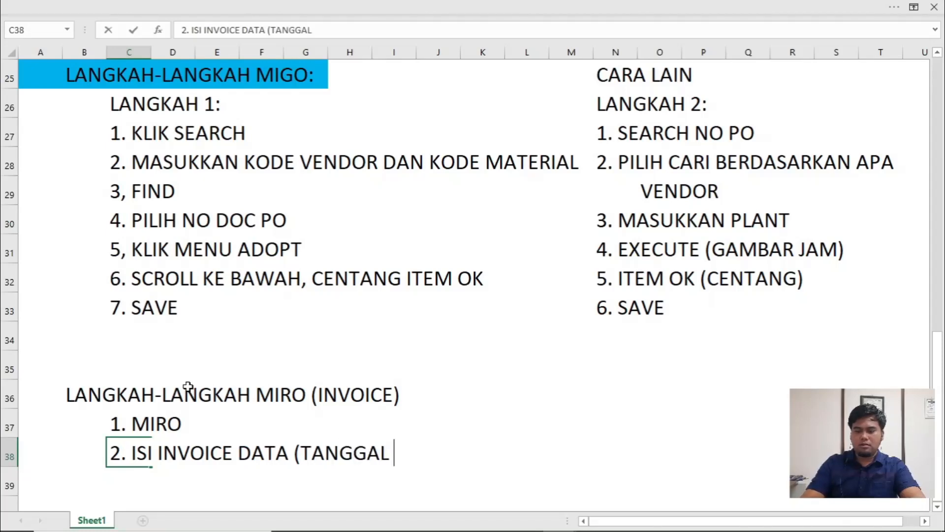
text(HARI INI)
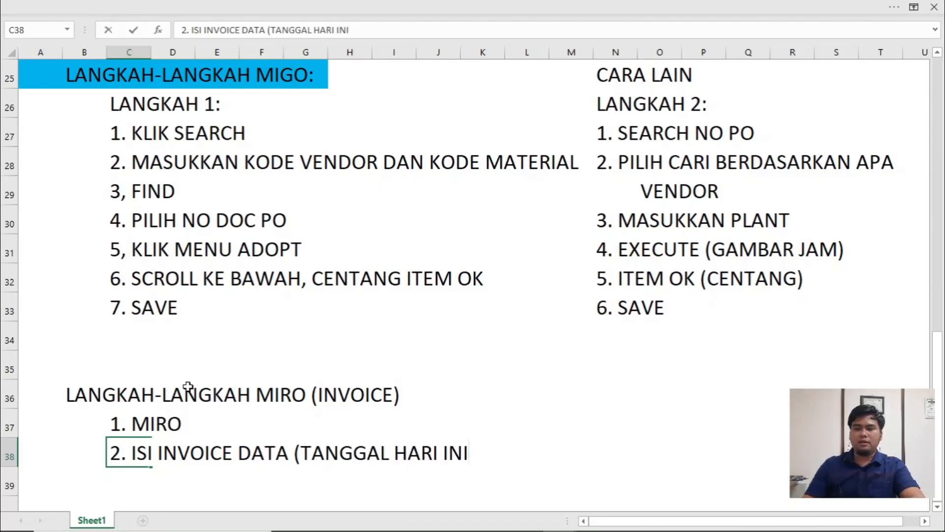
scroll(296, 382, down, 2)
scroll(423, 387, up, 3)
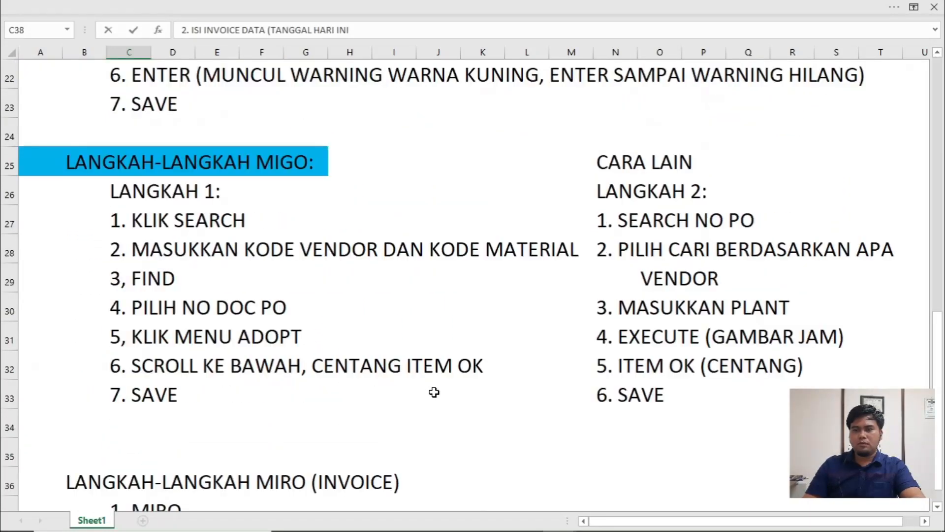
scroll(434, 392, down, 3)
- Switch to SAP and set the invoice date to 06.10.2020
key(alt+Tab)
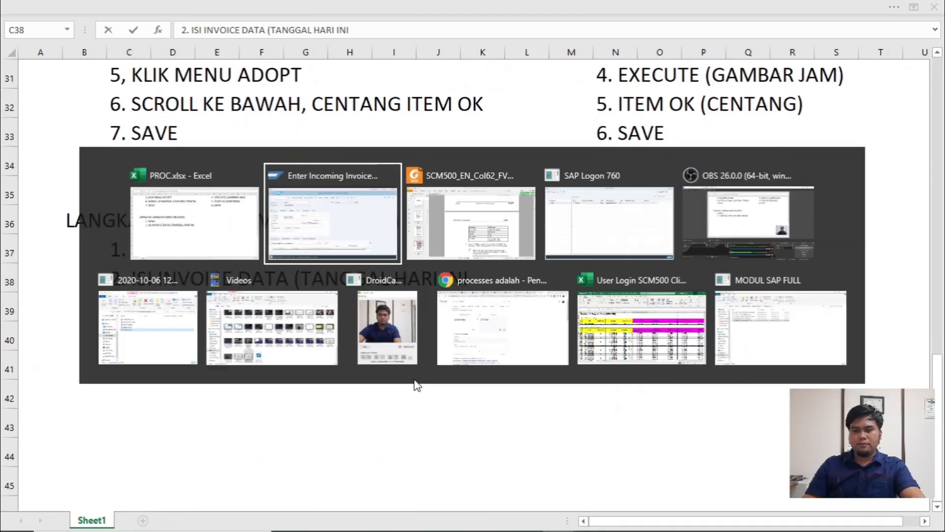
click(189, 206)
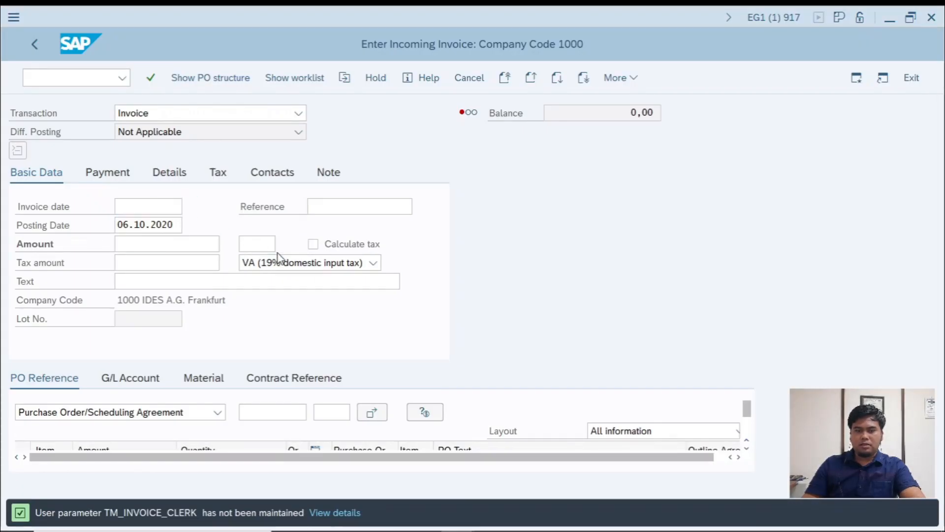
double_click(202, 330)
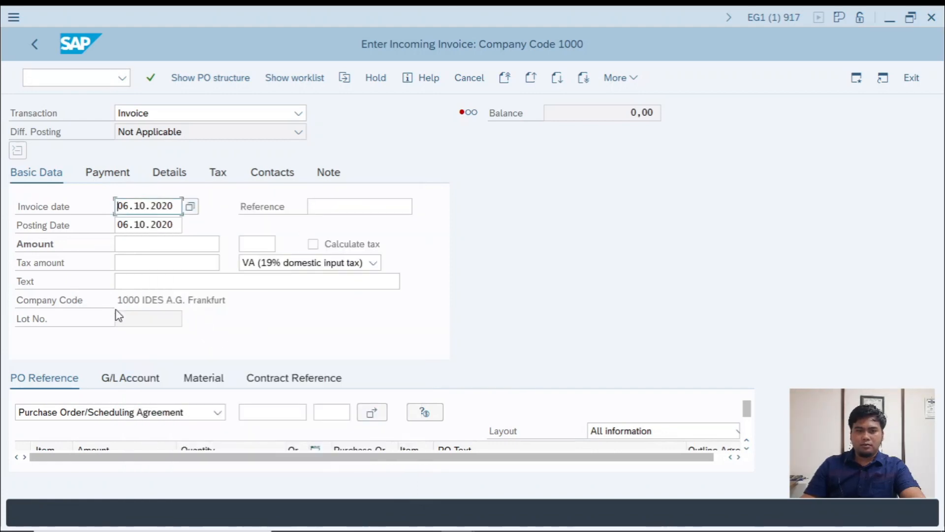
- Check the invoice field value table in the SCM500 PDF and enter RE-A1B00 as the invoice reference in SAP
key(alt+Tab)
key(alt+Tab)
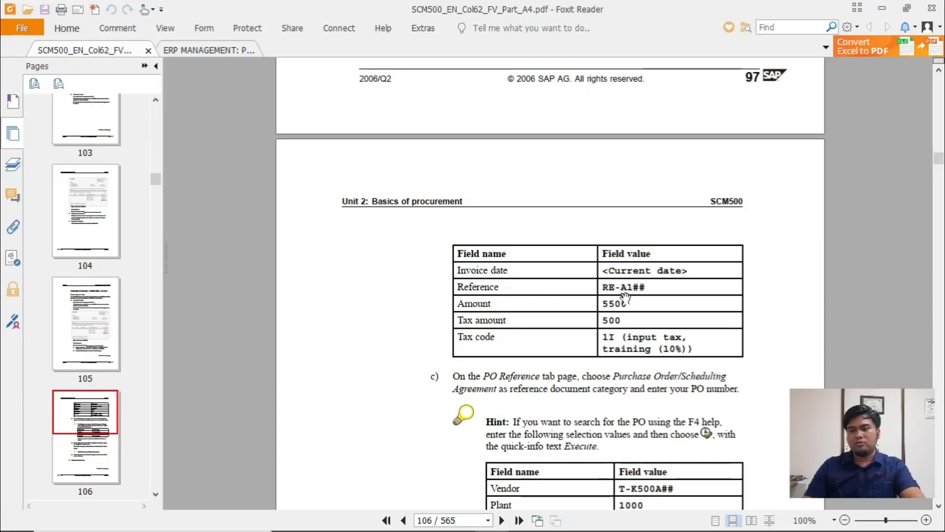
key(alt+Tab)
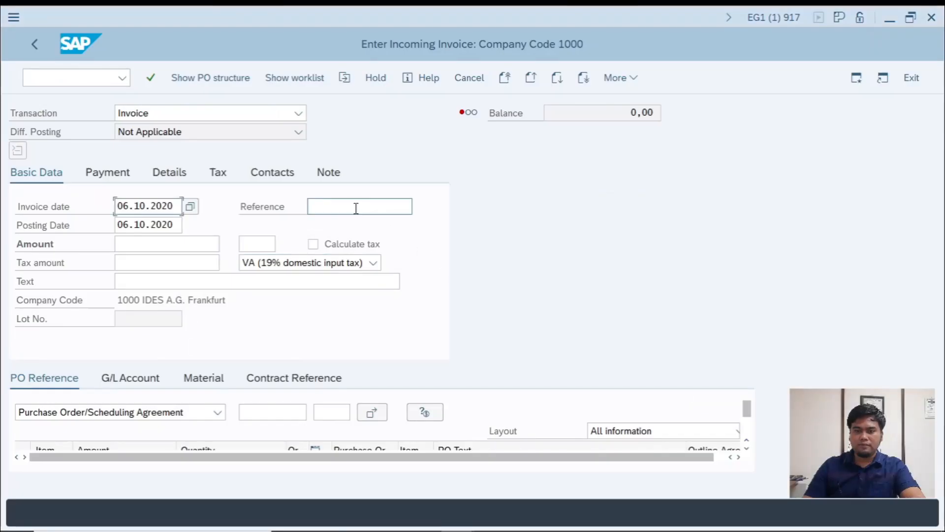
click(356, 207)
text(RE-A1)
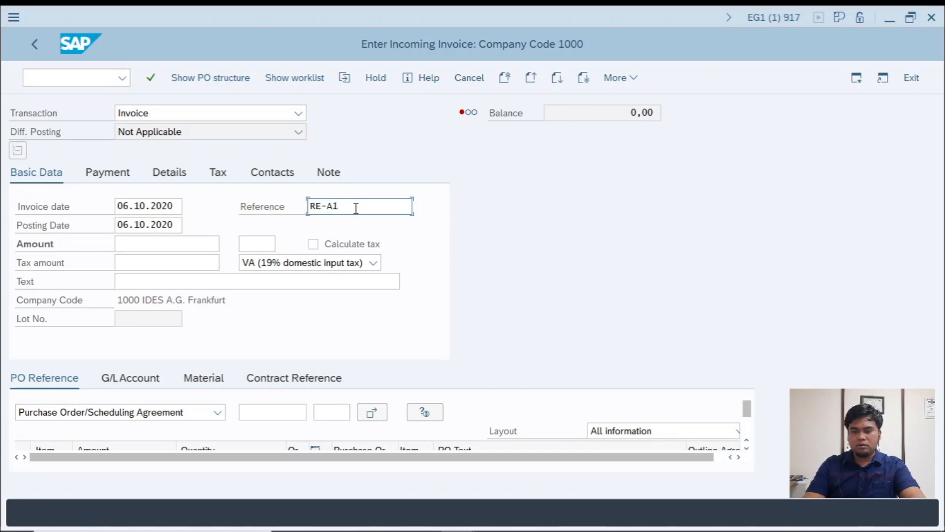
text(B)
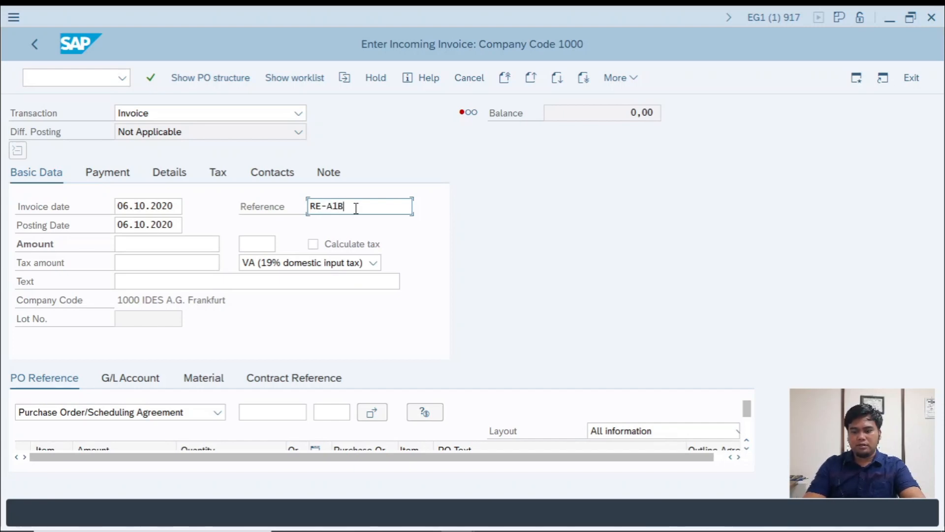
text(00)
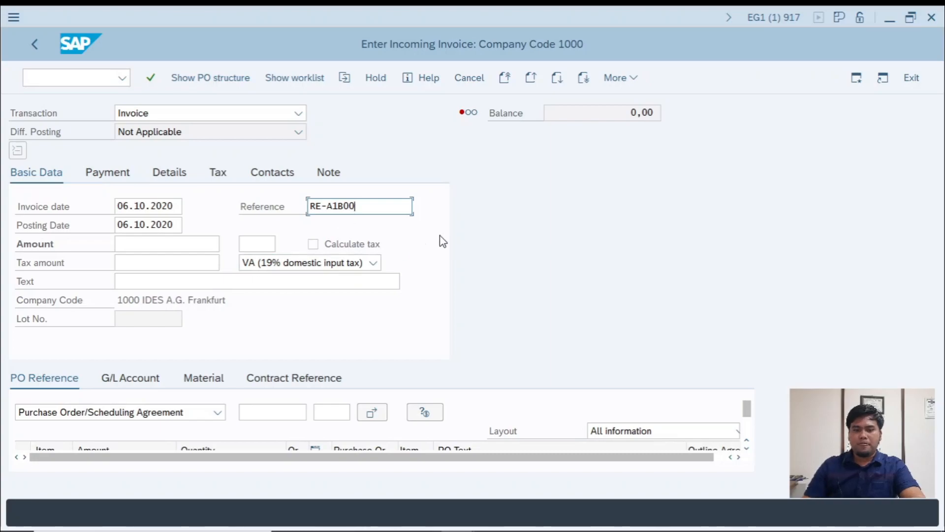
key(alt+Tab)
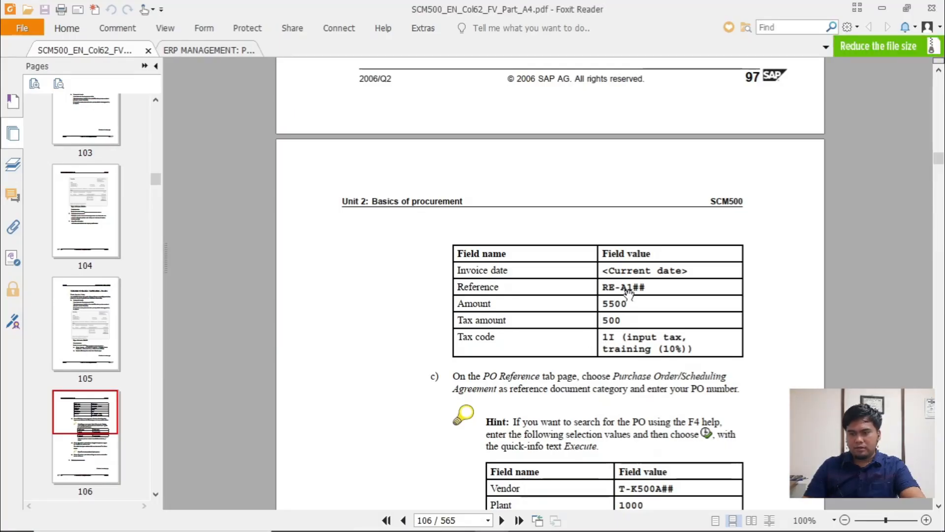
key(alt+Tab)
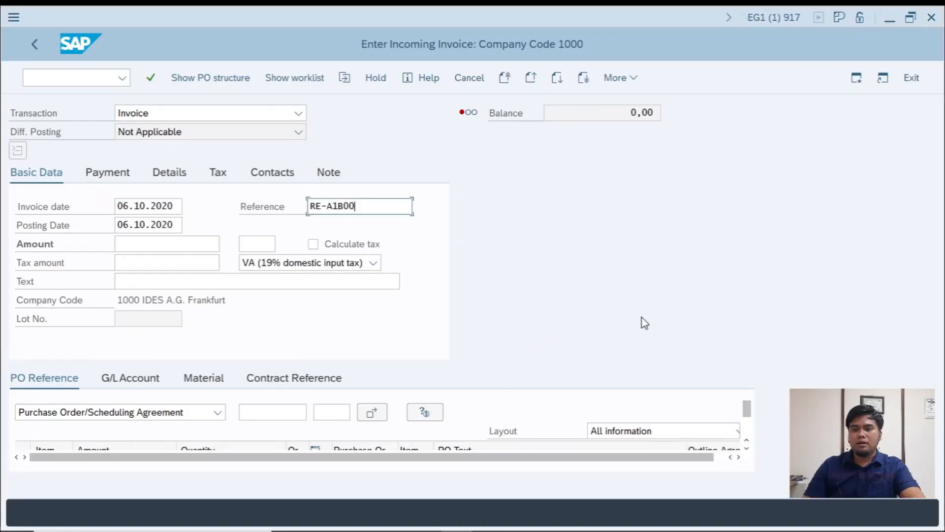
key(alt+Tab)
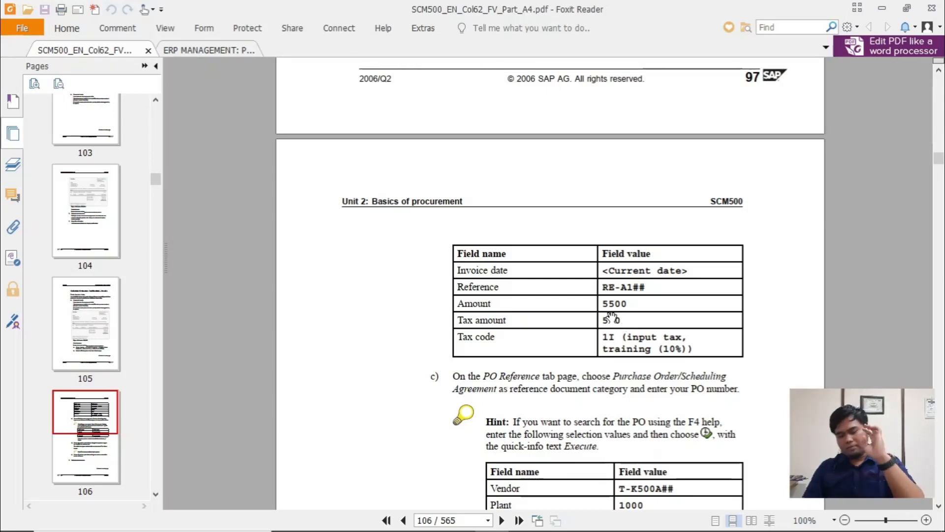
key(alt+Tab)
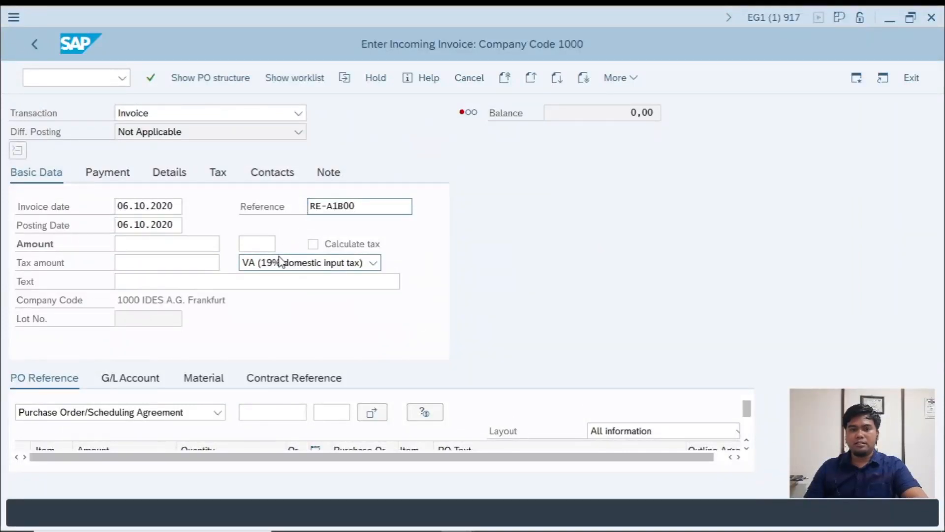
- Switch to the workbook and correct "INVOICE DATA" to "INVOICE DATE" in the C38 note
key(alt+Tab)
click(121, 306)
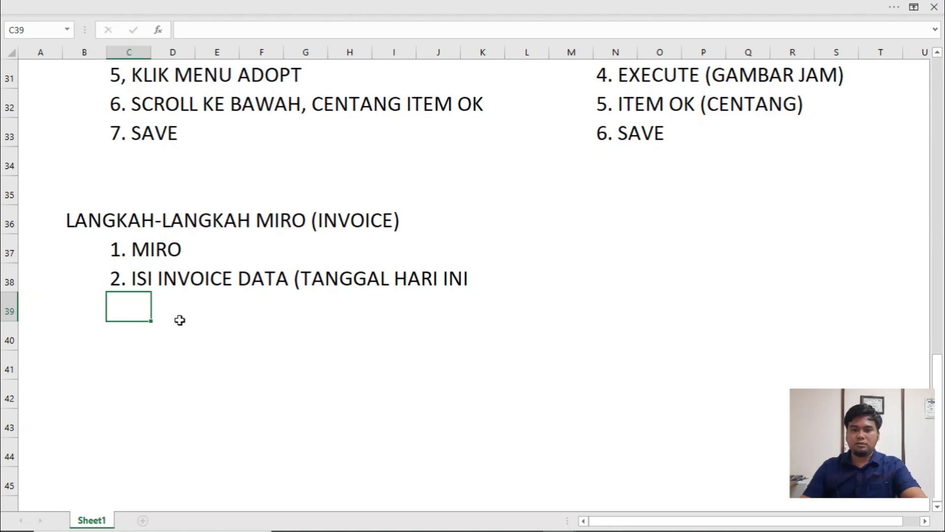
double_click(132, 279)
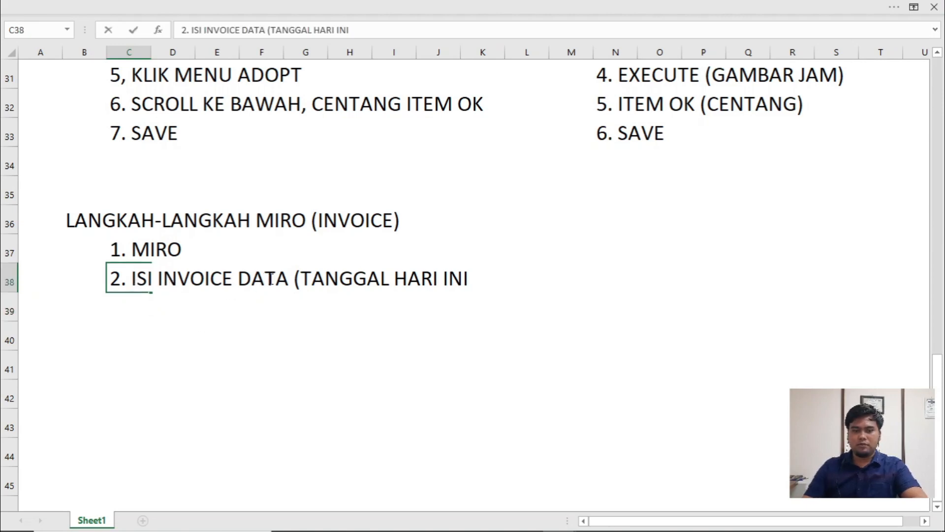
click(294, 279)
key(BackSpace)
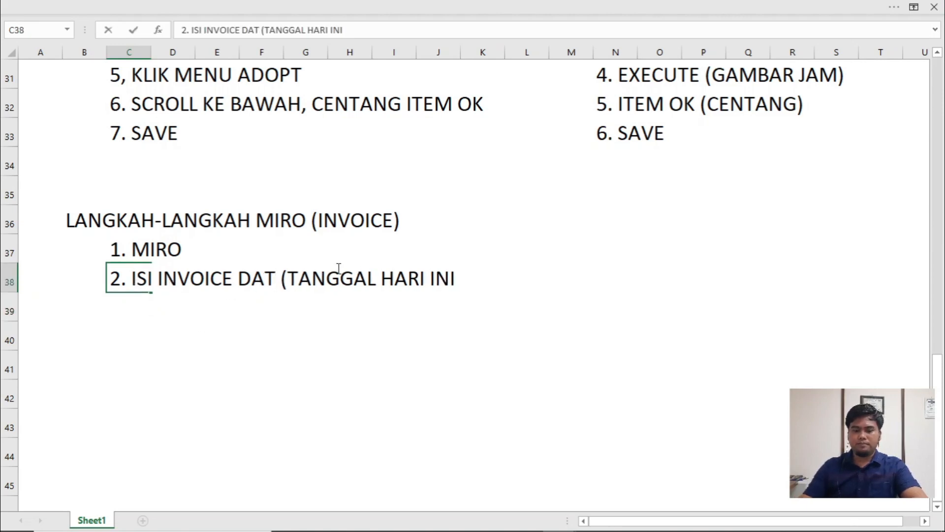
text(E)
click(111, 318)
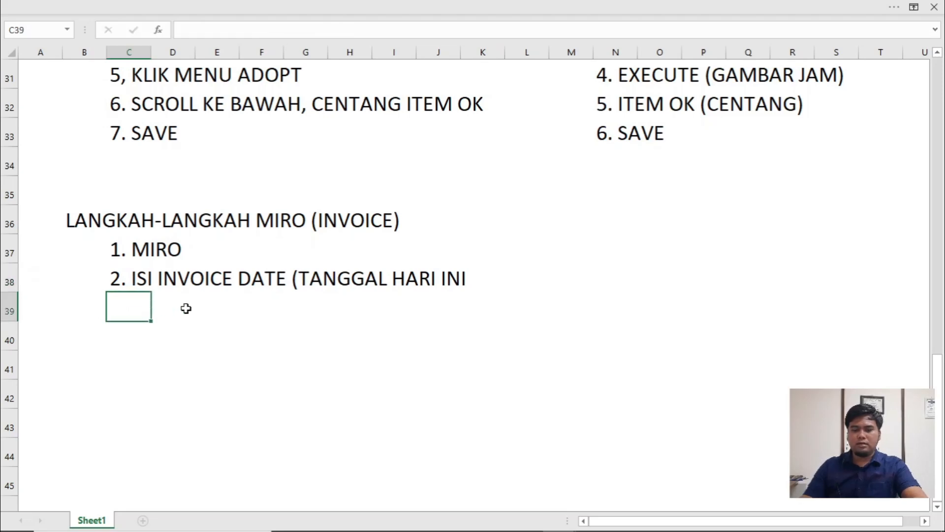
- Enter the third invoice step note "3. ATUR PAJAK (10%)" in C39
text(3.)
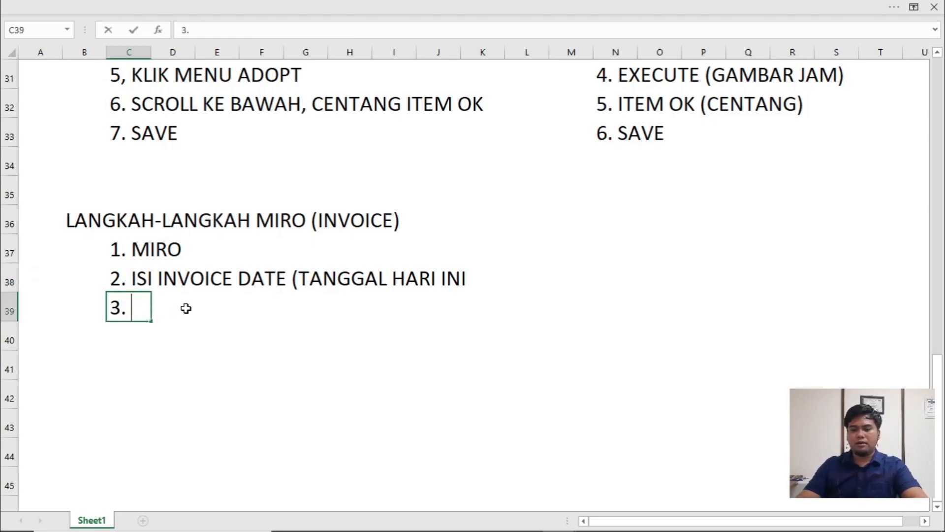
text( ATIR)
key(BackSpace)
key(BackSpace)
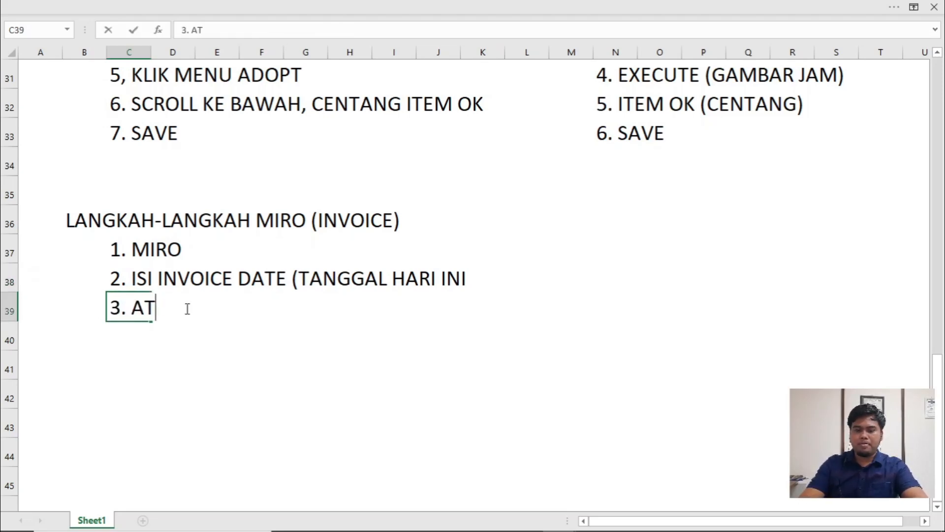
text(UR PAJ)
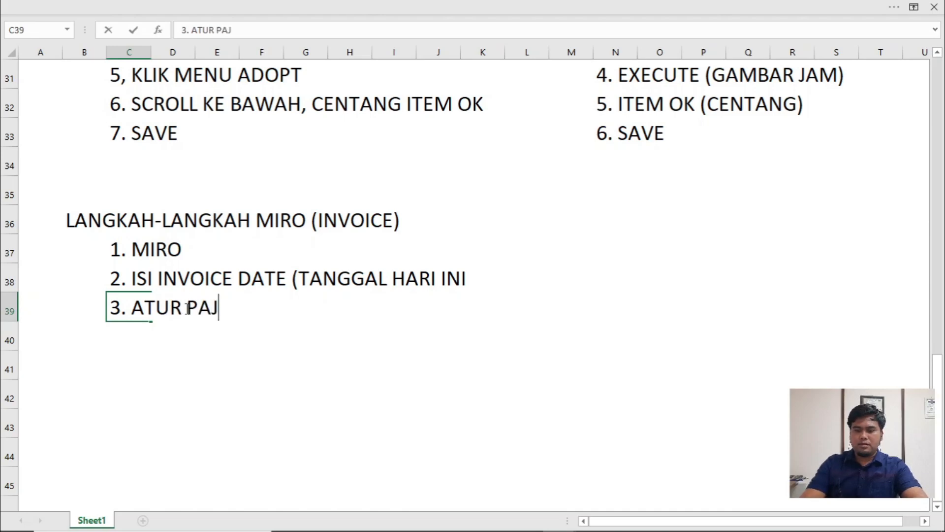
text(AK 910%)
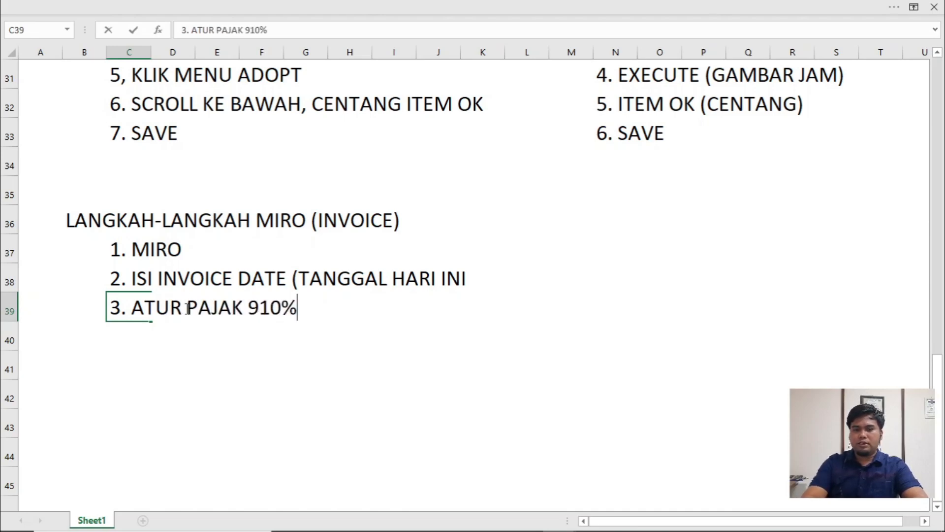
text())
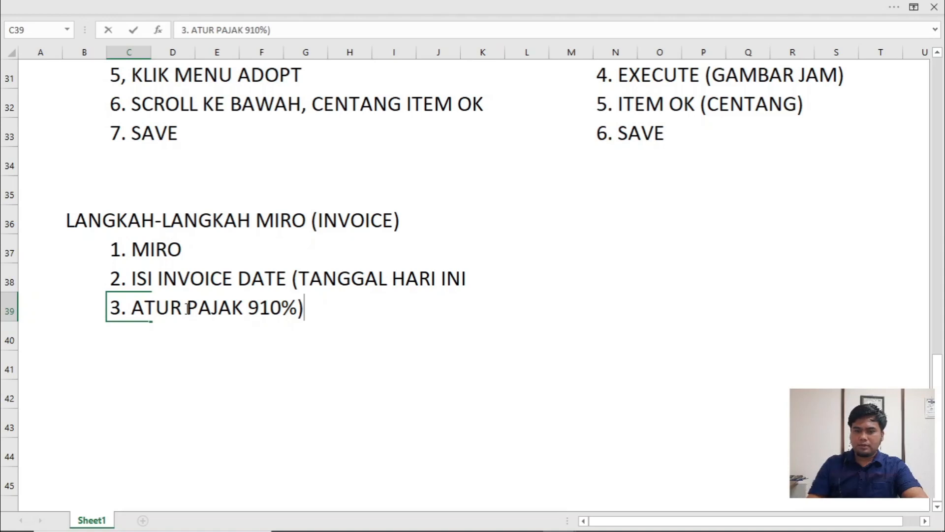
key(Left)
double_click(146, 311)
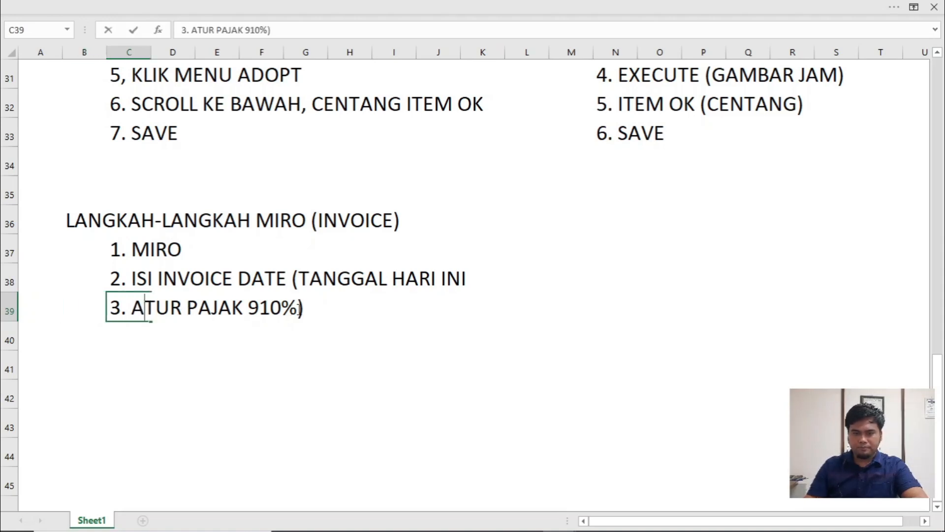
key(BackSpace)
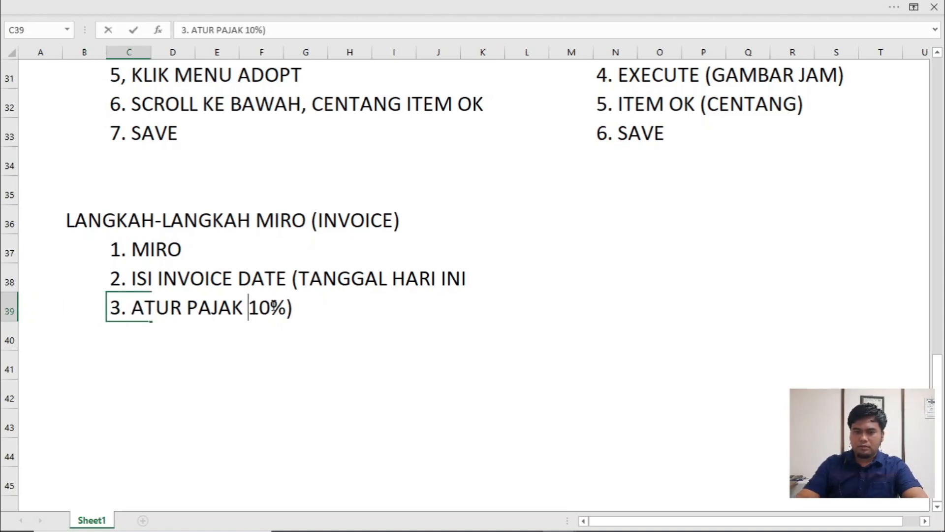
text(()
click(264, 339)
- Switch to SAP and set the invoice's tax code to 1I (Input tax 10%)
key(alt+Tab)
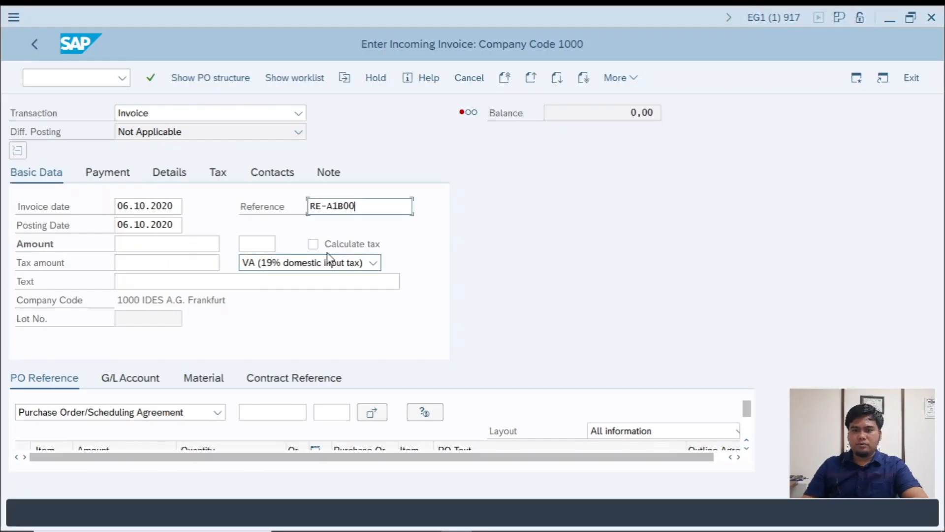
click(304, 261)
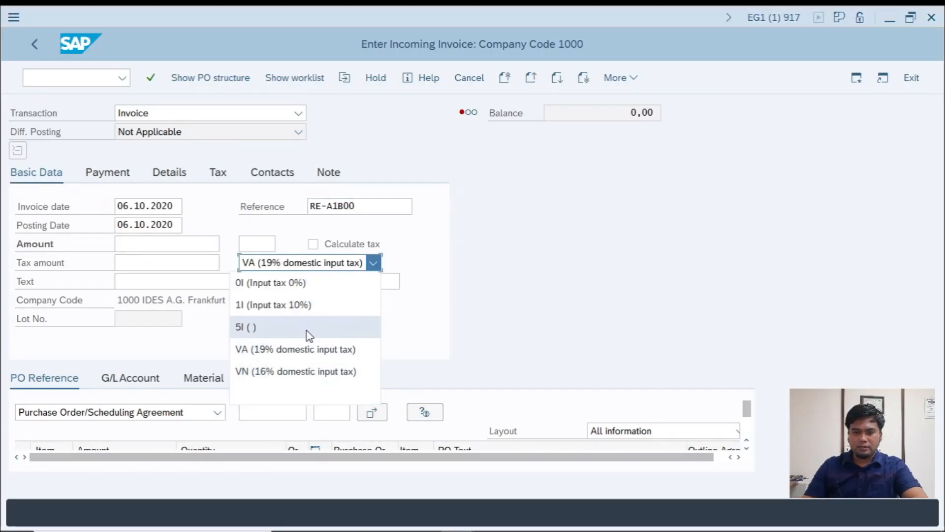
click(300, 305)
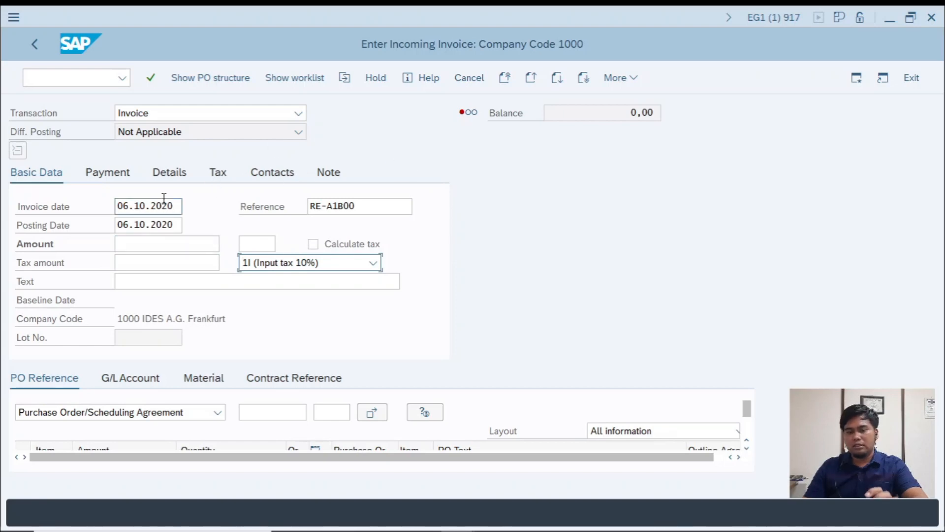
- Switch to the workbook and enter the fourth invoice step note "4. ISI NO DOC PO (45XXXX) ----- F4" in C40
key(alt+Tab)
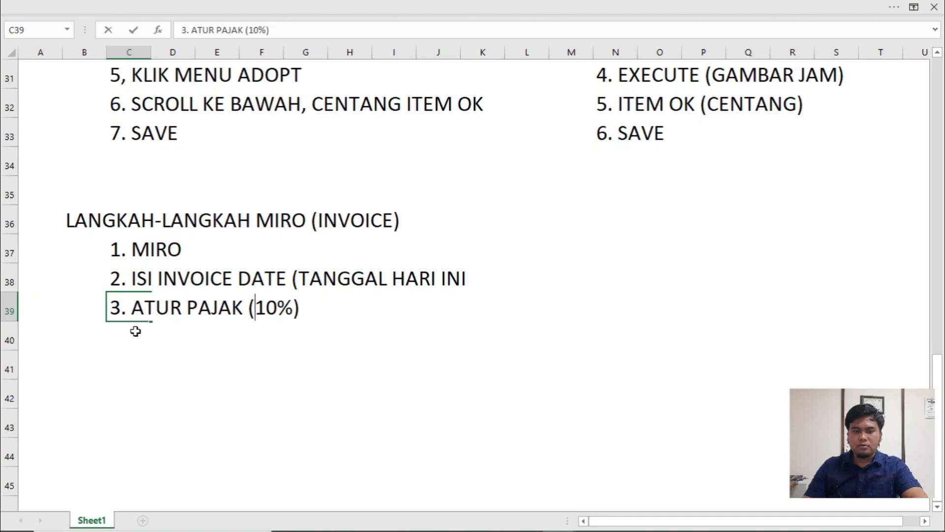
click(135, 331)
text(4. IS)
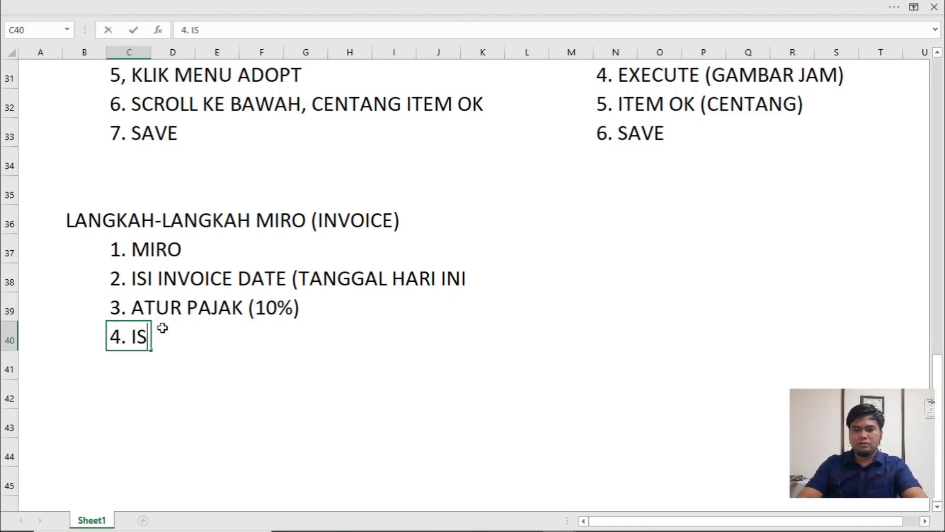
text(I )
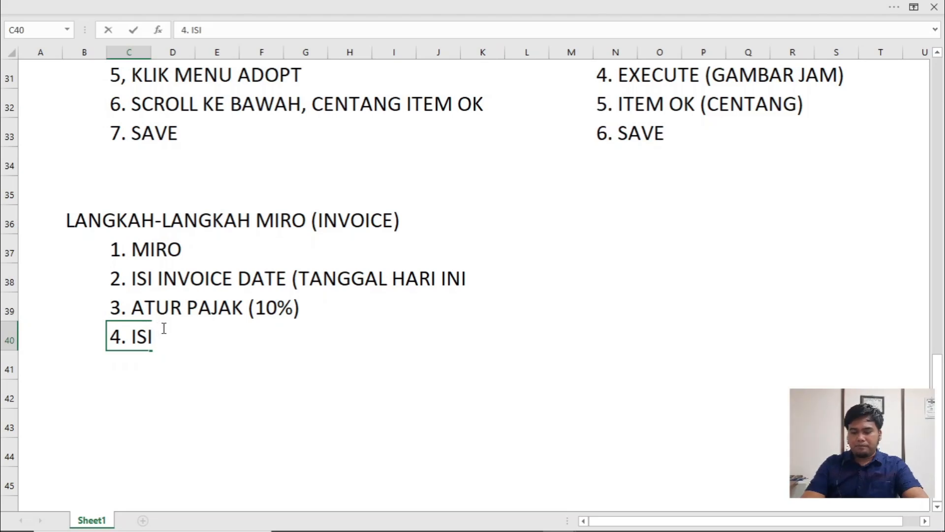
text(NO DOC )
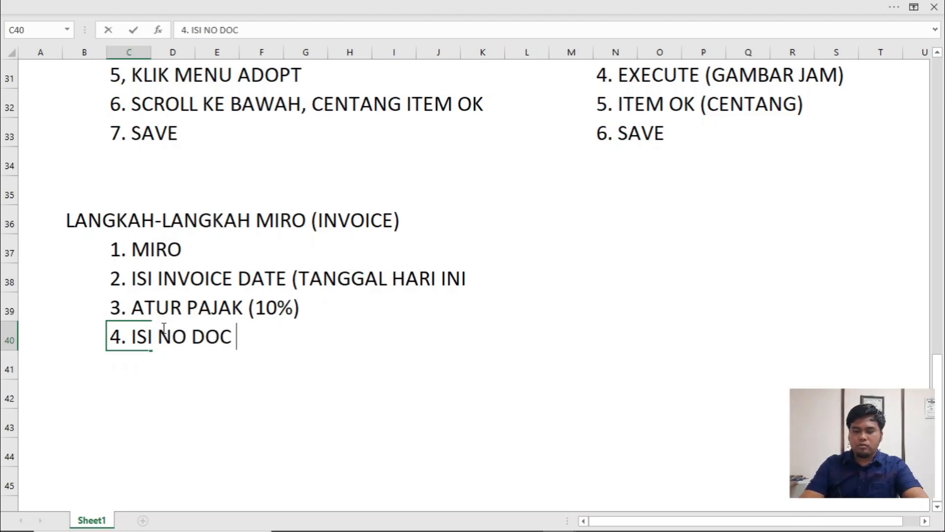
text(PO (4)
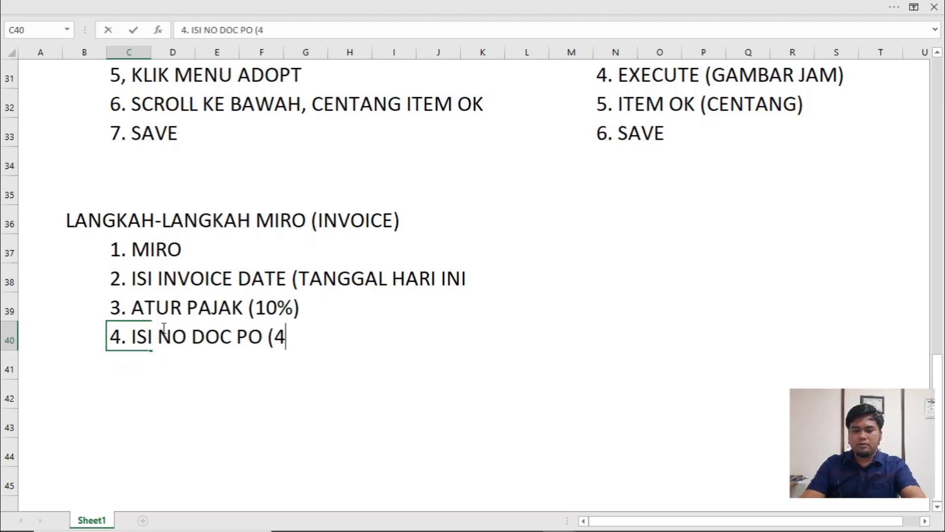
text(5XXXX))
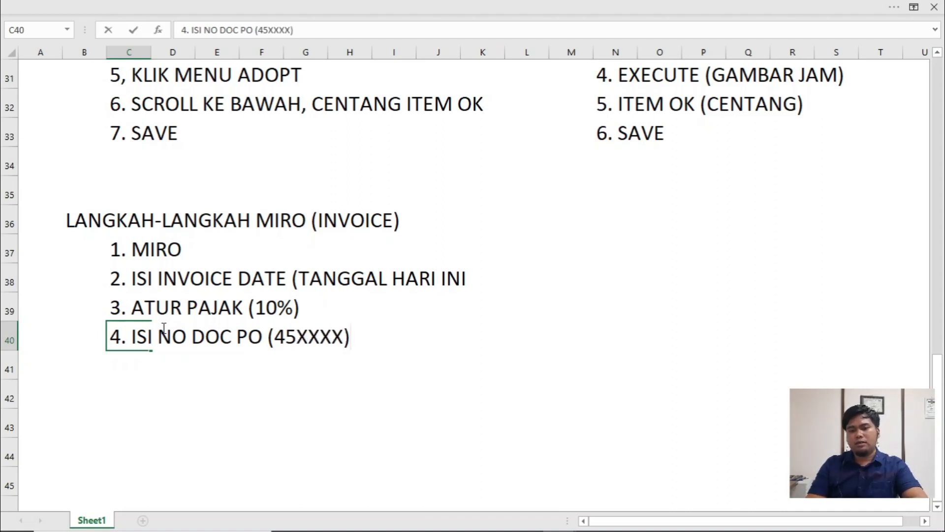
text( ()
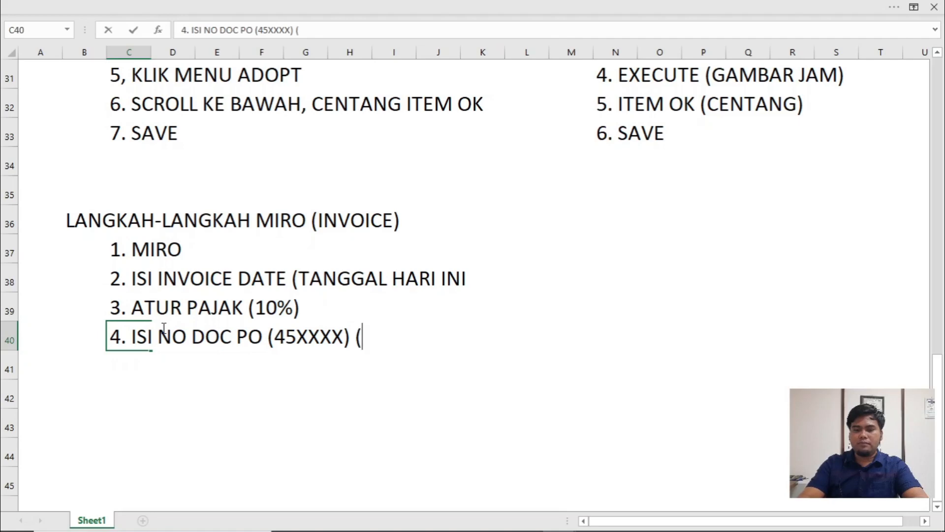
key(BackSpace)
text(----- F)
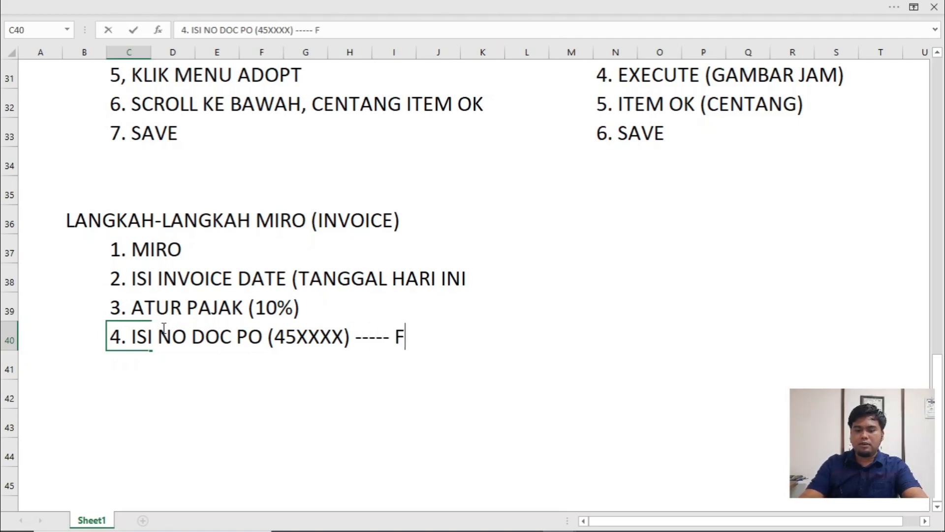
text(4)
- Switch to SAP, open the search help for the invoice's purchase order number and enter vendor T-K500AB00 as the selection
key(alt+Tab)
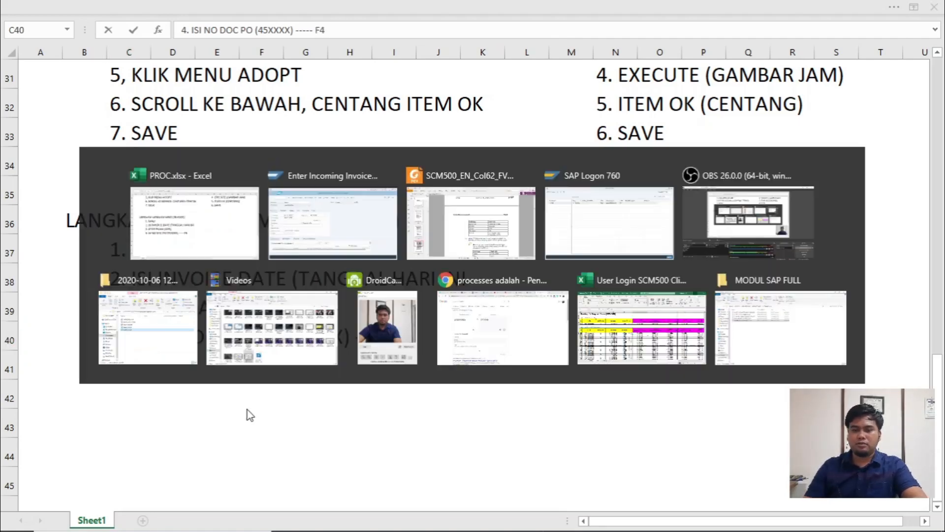
click(255, 413)
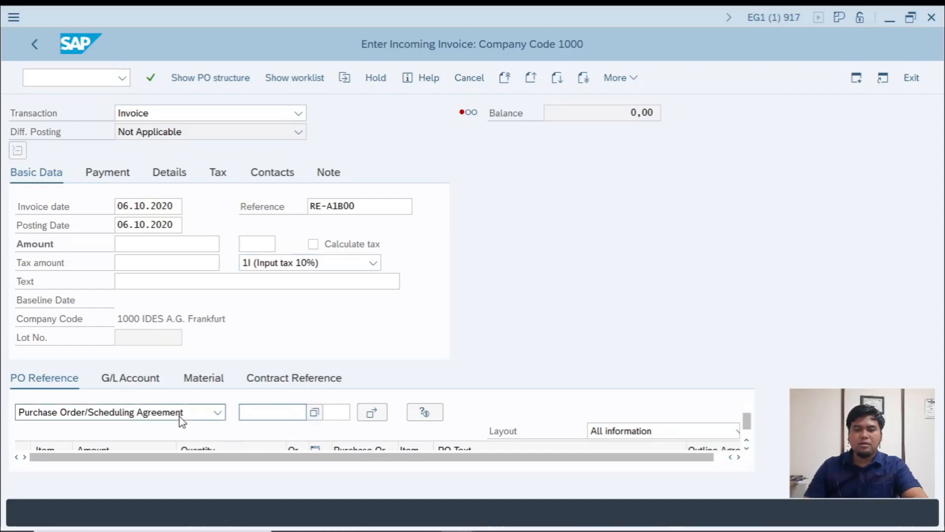
click(313, 413)
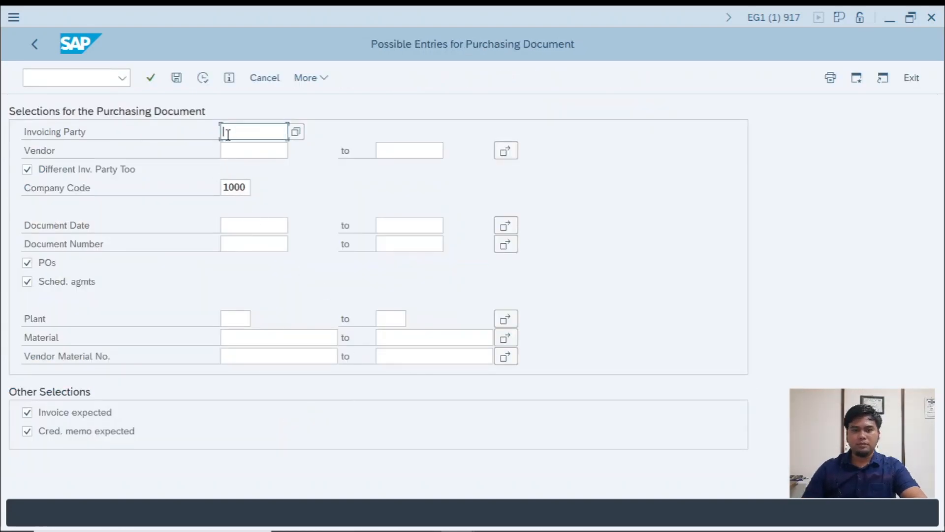
click(254, 153)
text(T-K500AB00)
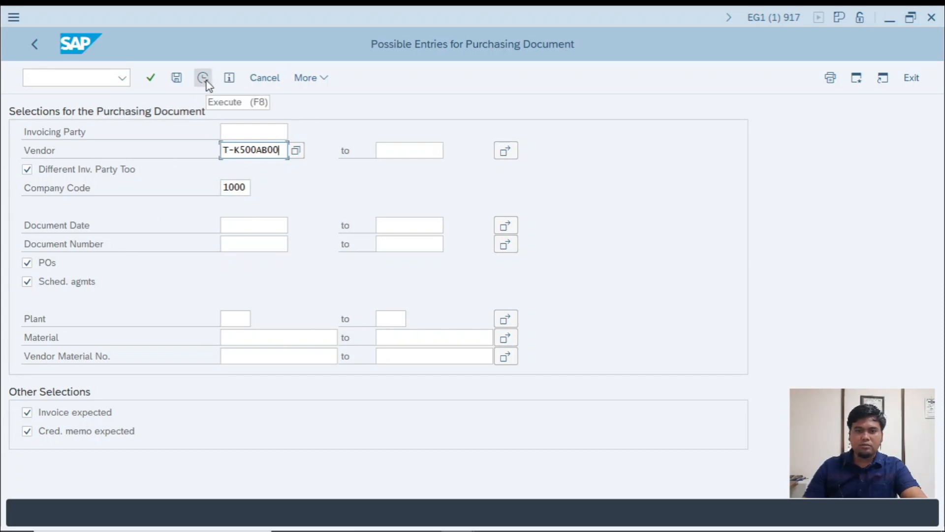
- Switch to the workbook and enter the sub-note "ISI VENDOR KEMDIAN EXECUTE (GAMBAR JAM)" in F41
key(alt+Tab)
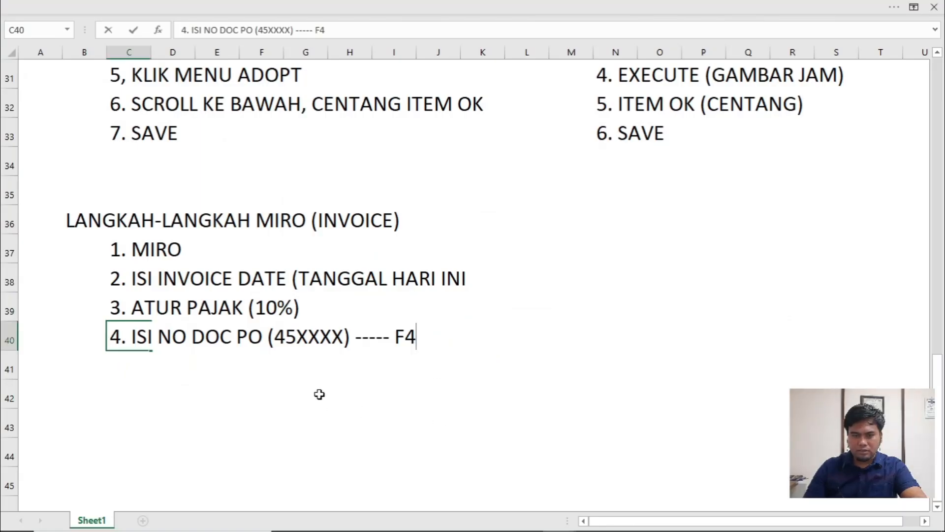
click(243, 358)
text(ISI)
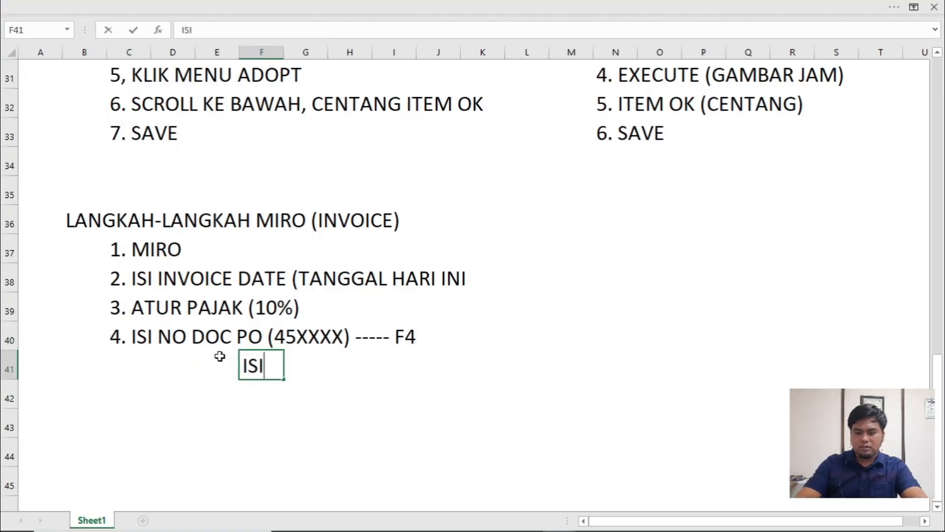
text( VENDOR KEM)
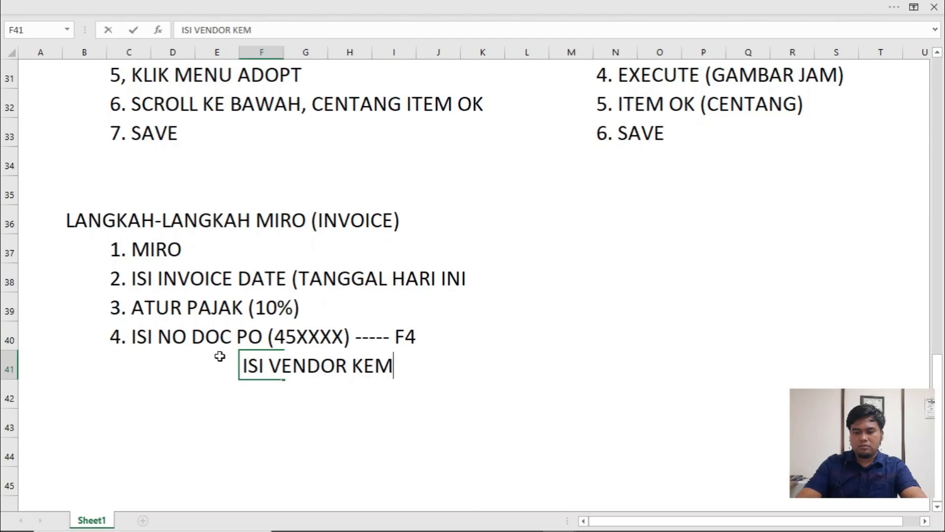
text(DIAN EXECUT)
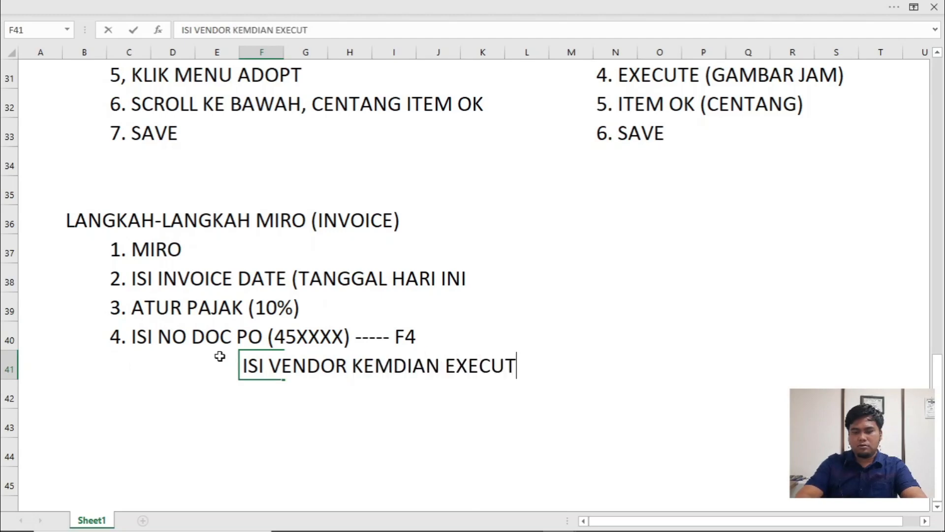
text(E (GAMBAR JAM))
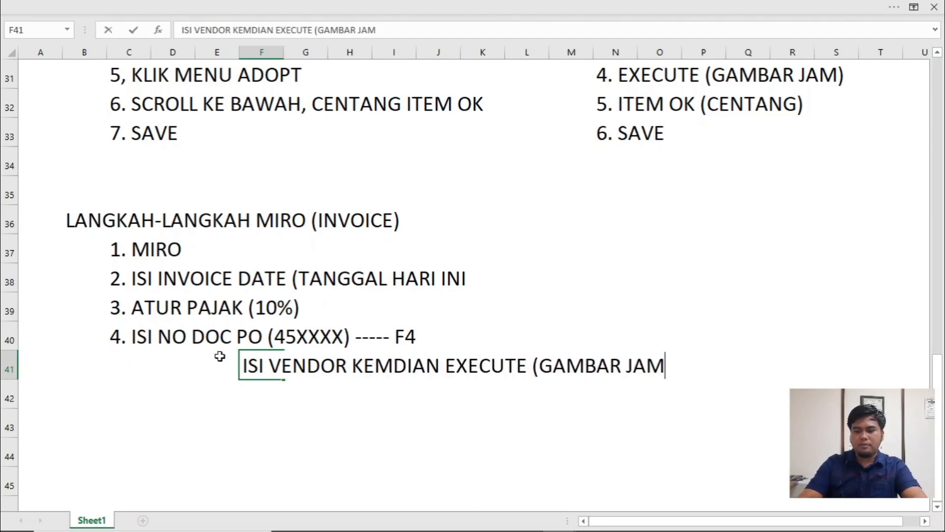
- Switch to SAP, run the purchasing document search and copy the vendor's standard PO into the invoice's PO reference
key(alt+Tab)
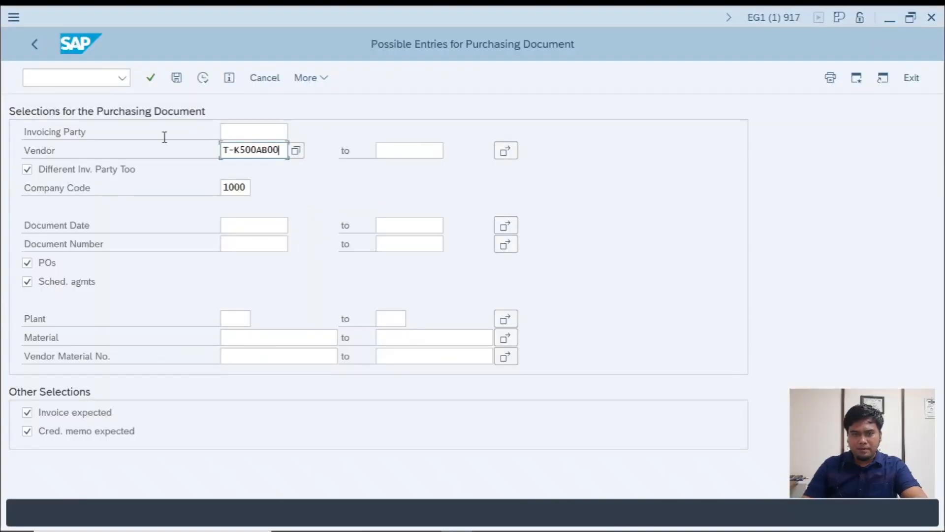
click(203, 77)
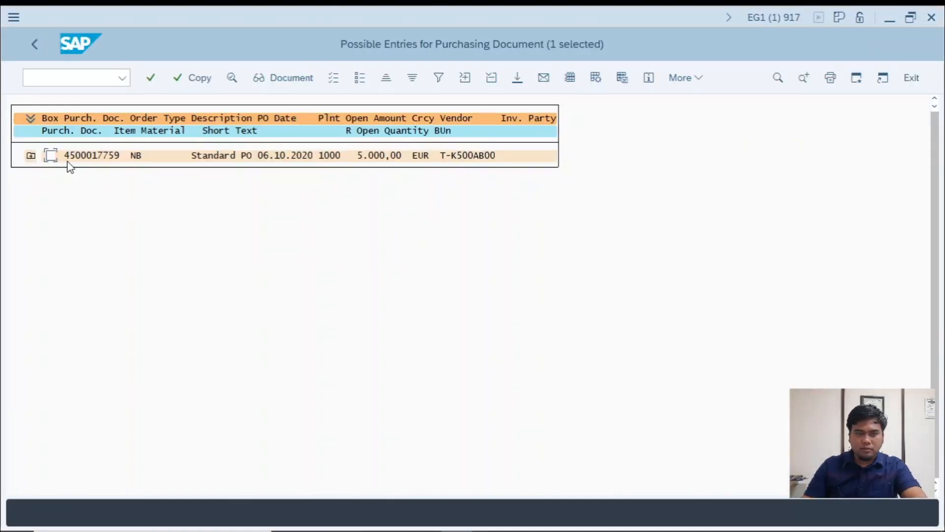
click(194, 79)
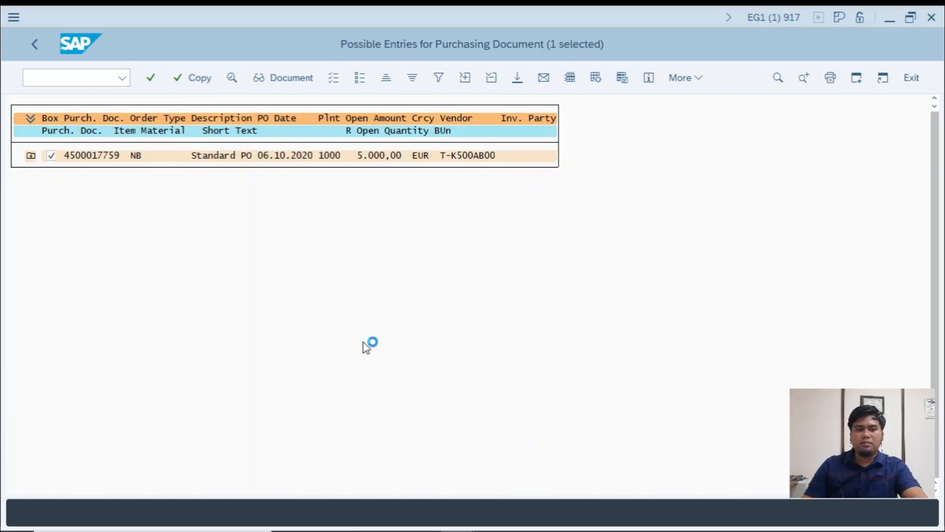
key(Return)
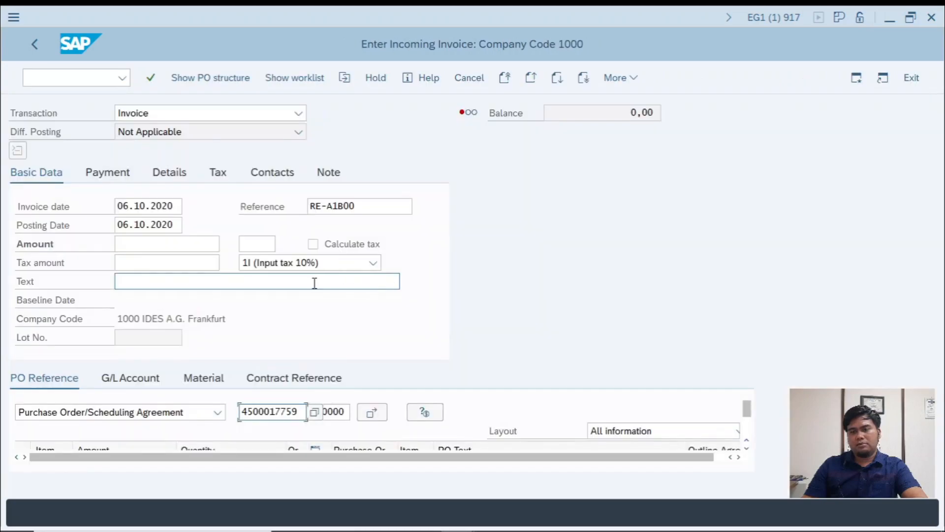
- Switch to the workbook and enter the fifth invoice step note "5. KALAU SUDAH ISI NO DOC PO KEMUDIAN ENTER" in C42
key(alt+Tab)
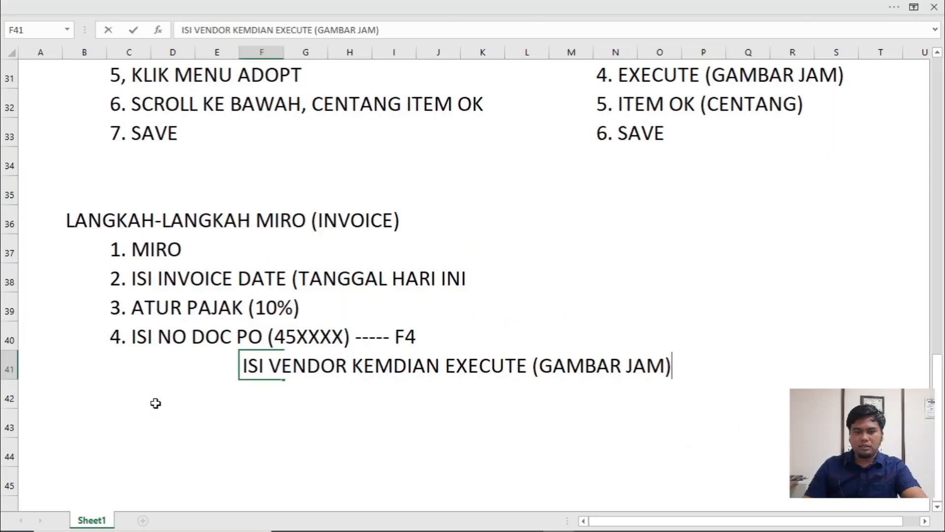
click(119, 399)
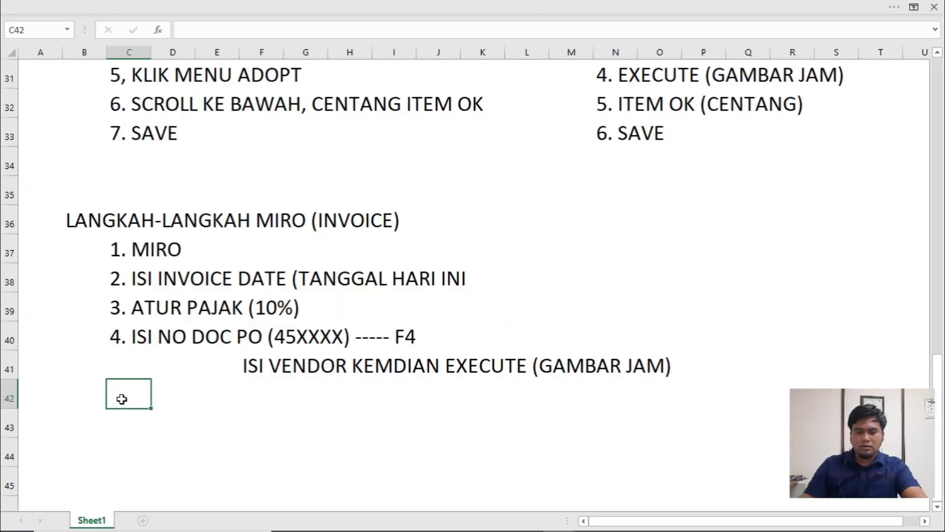
text(5. KALAU)
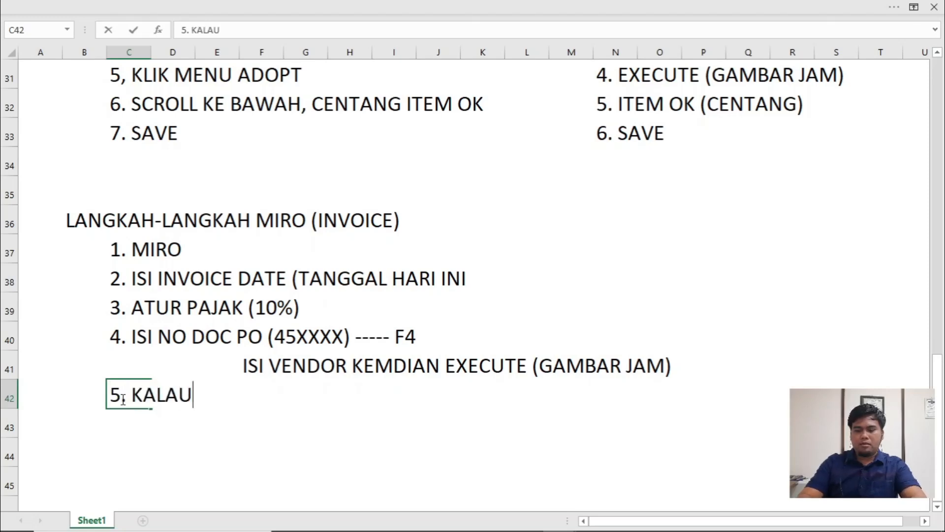
text( SUDAH IS)
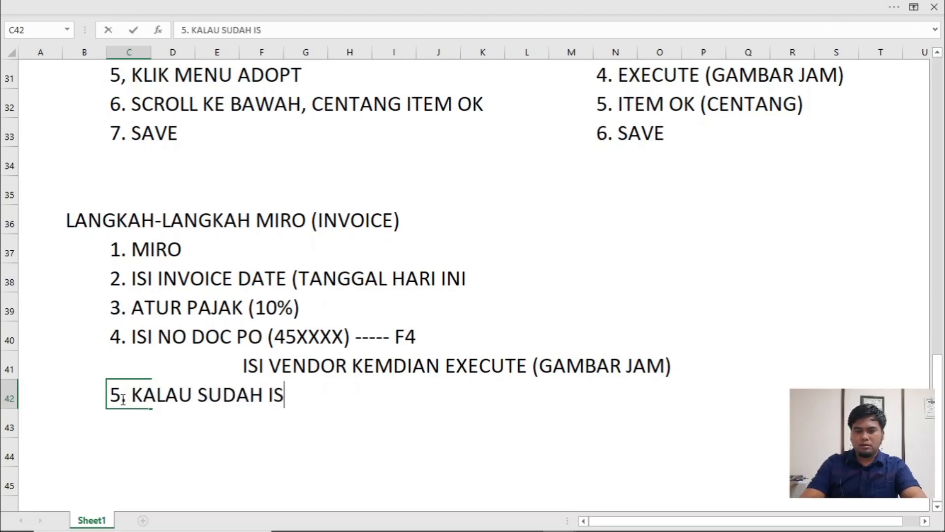
text(I NO DOC PO )
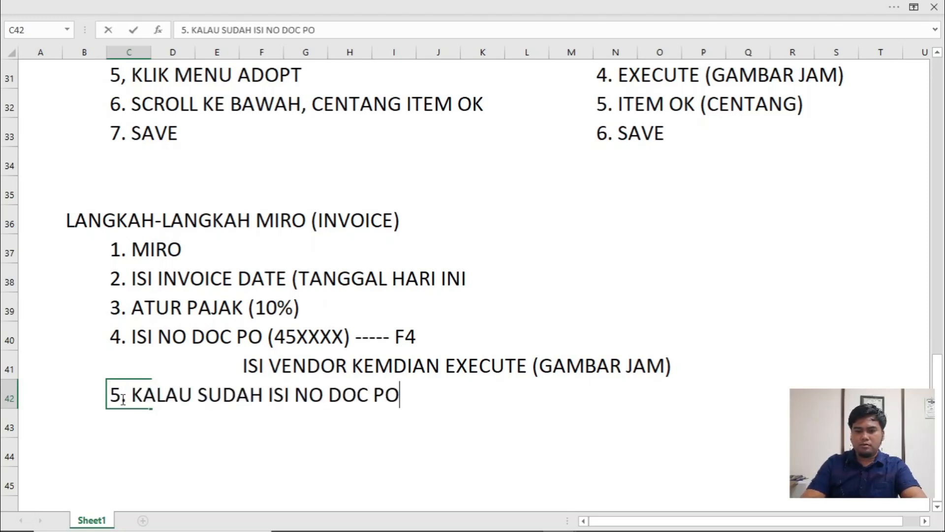
text(KEMUDIAN ENTER)
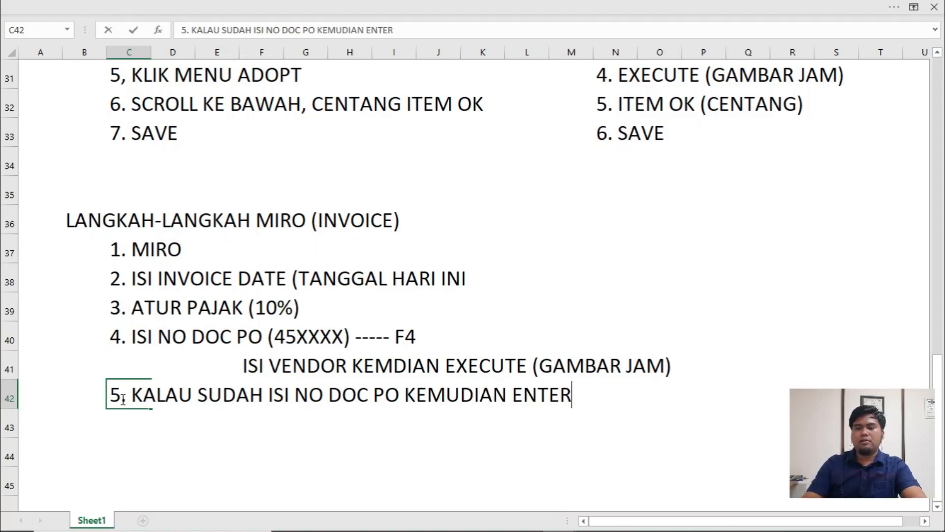
- Switch to SAP and load the referenced purchase order's vendor and item data into the invoice
key(alt+Tab)
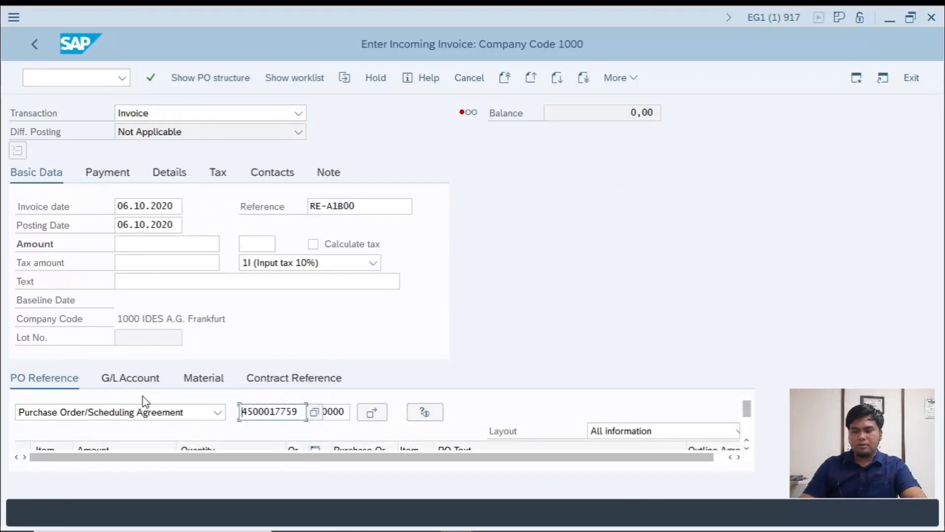
key(Return)
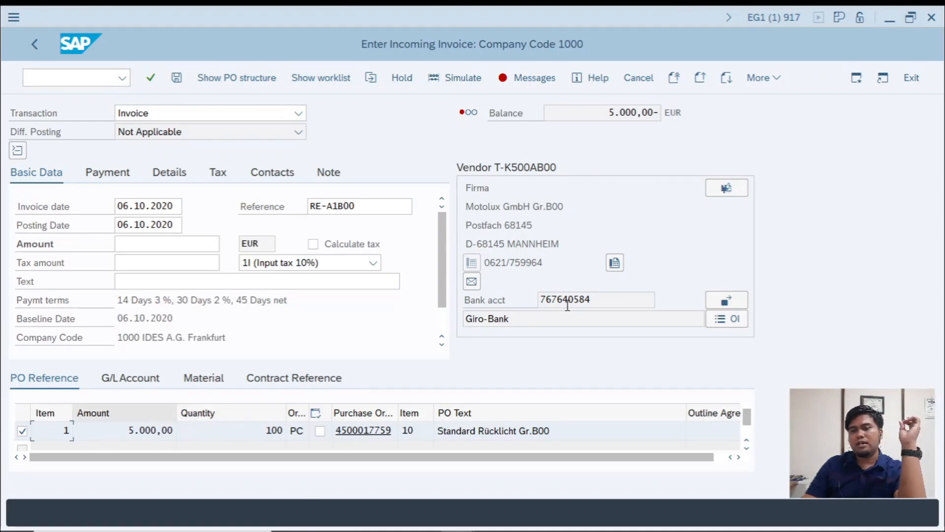
mouse_move(462, 119)
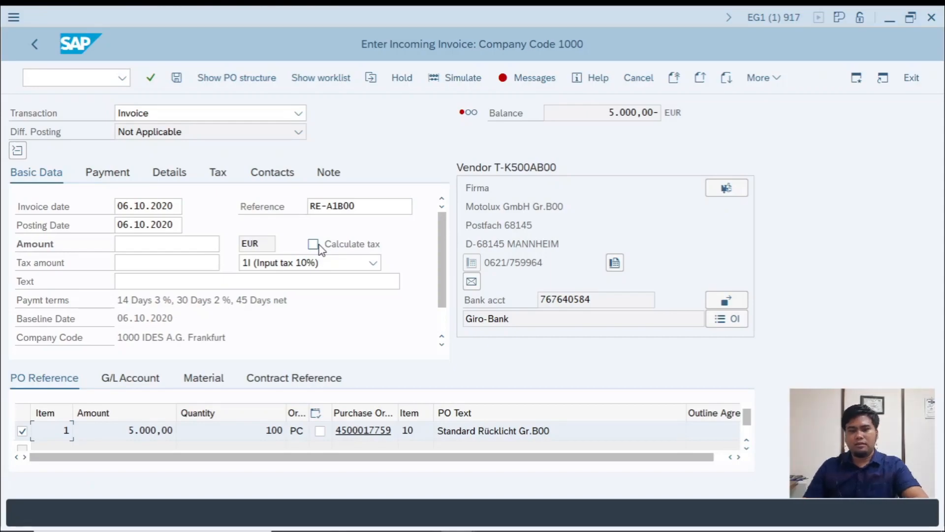
- Switch to the workbook and enter the sixth invoice step note "6. KLIK CALCULATE TAX" in C43
key(alt+Tab)
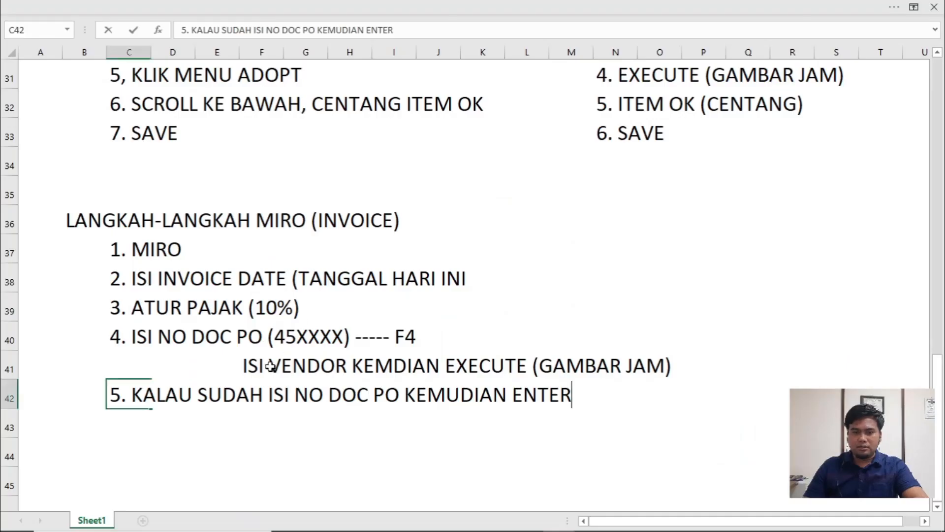
click(131, 424)
text(6.)
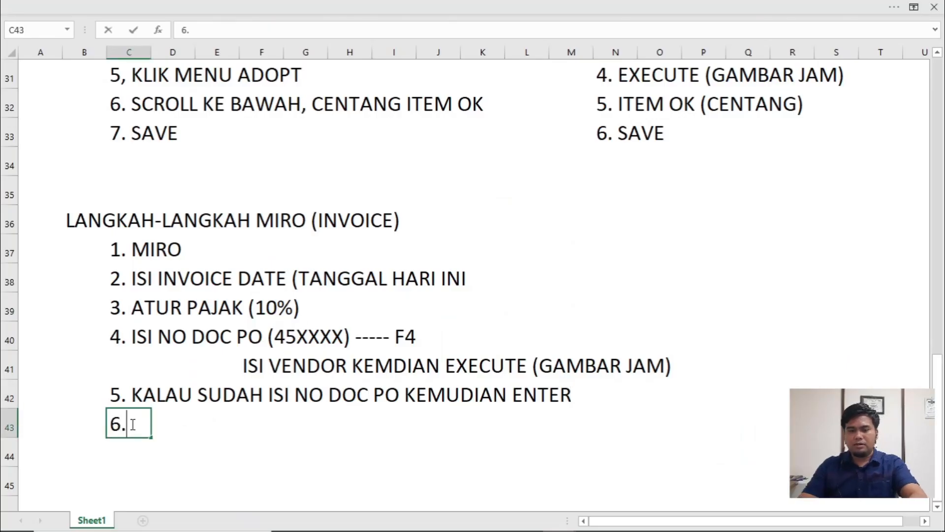
text( KLIK CALCULAE)
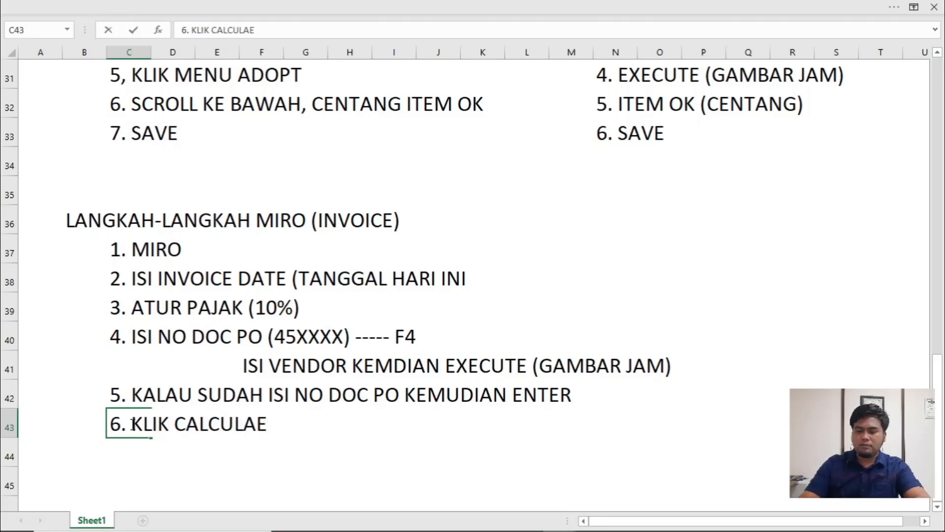
key(BackSpace)
text(TE TAC)
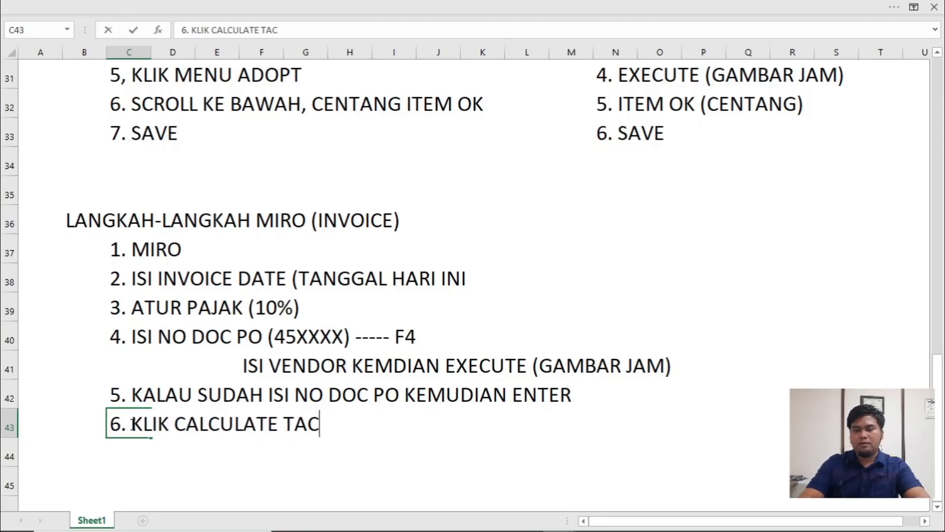
key(BackSpace)
text(X)
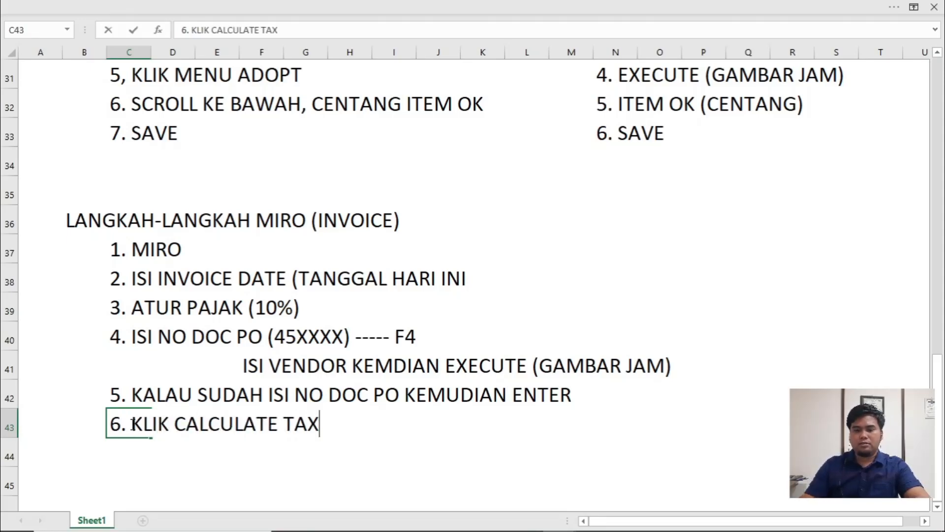
- Switch to SAP, enable automatic tax calculation for the invoice and enter 5500 as its amount
key(Tab)
key(alt+Tab)
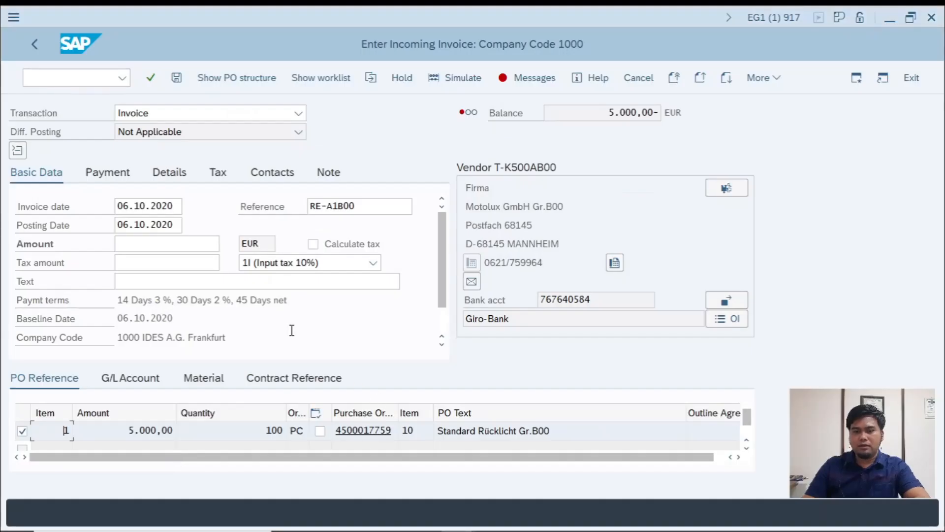
click(313, 243)
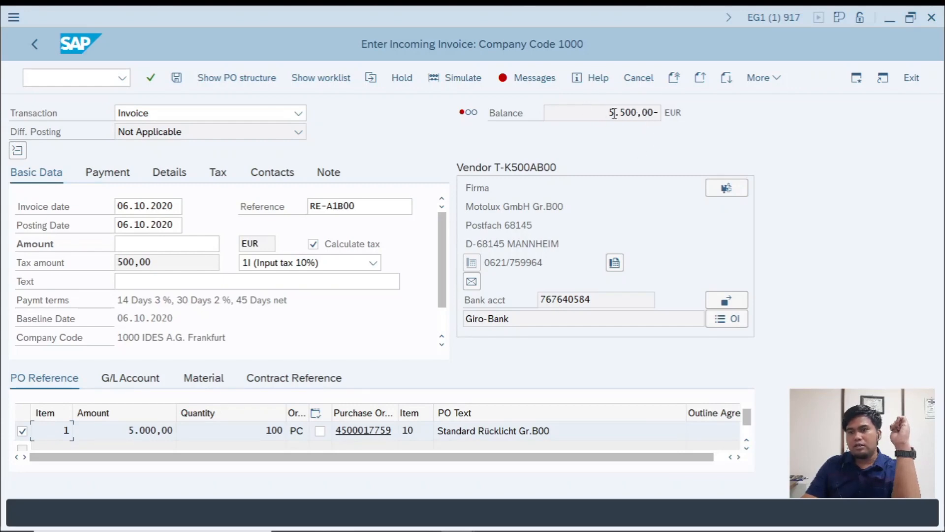
click(150, 245)
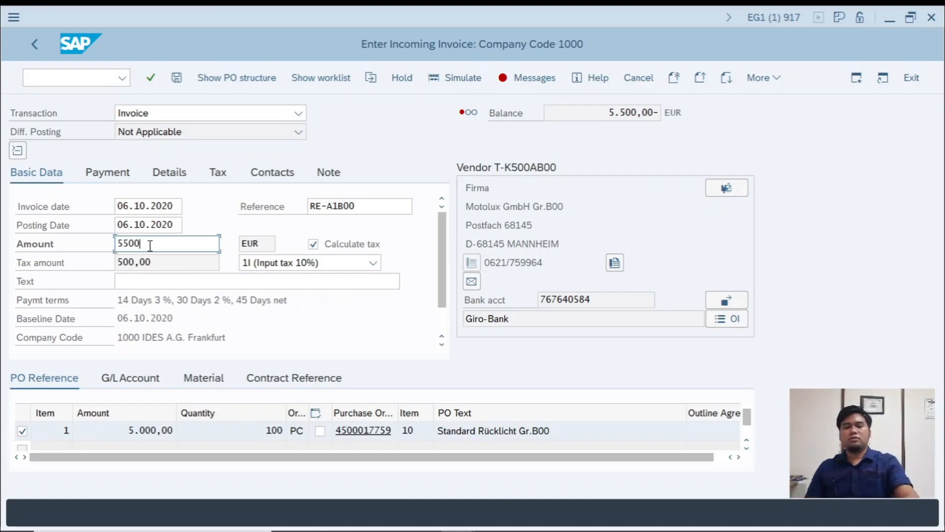
- Switch to the workbook and enter the seventh invoice step note "7. ISI AMOUNT" in C44
key(alt+Tab)
click(119, 453)
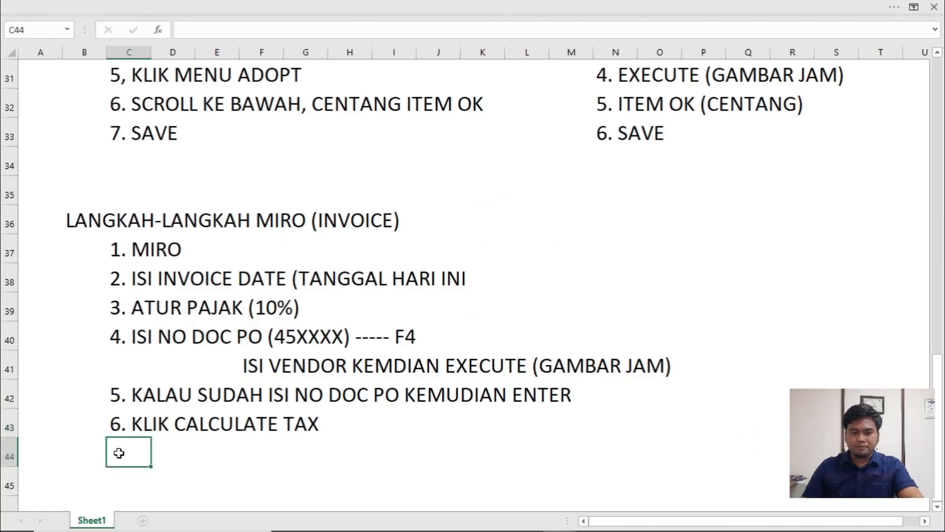
text(7. ISI )
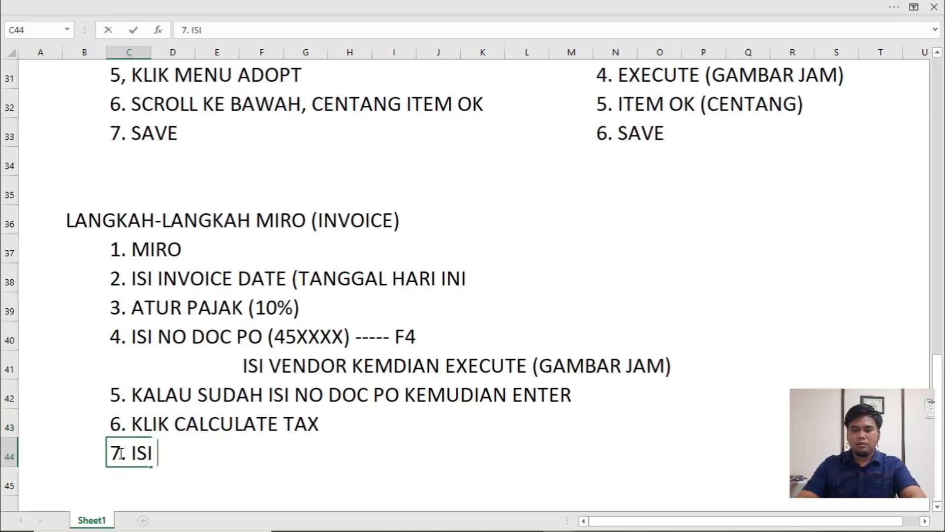
text(AMOUNT)
key(alt+Tab)
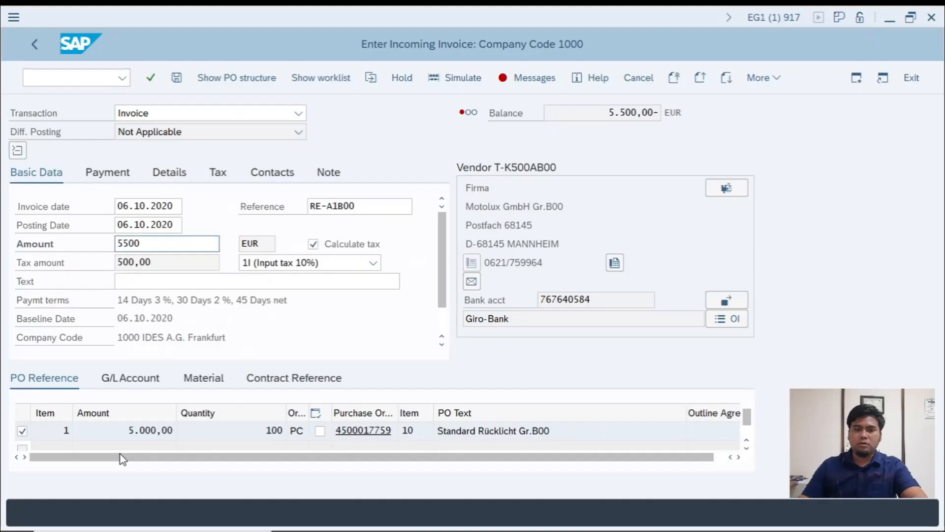
key(alt+Tab)
key(Return)
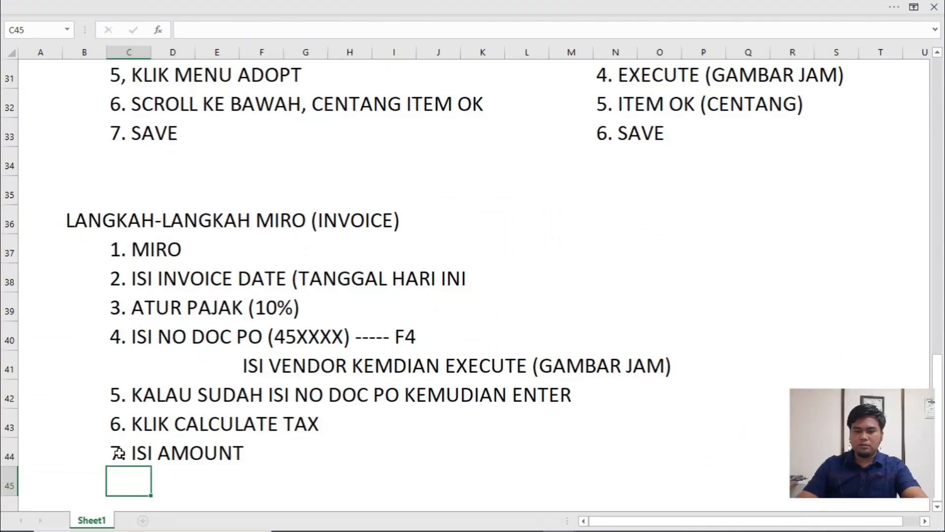
- Add the eighth invoice step note "8. ENTER" in C45
text(9)
key(BackSpace)
text(8.)
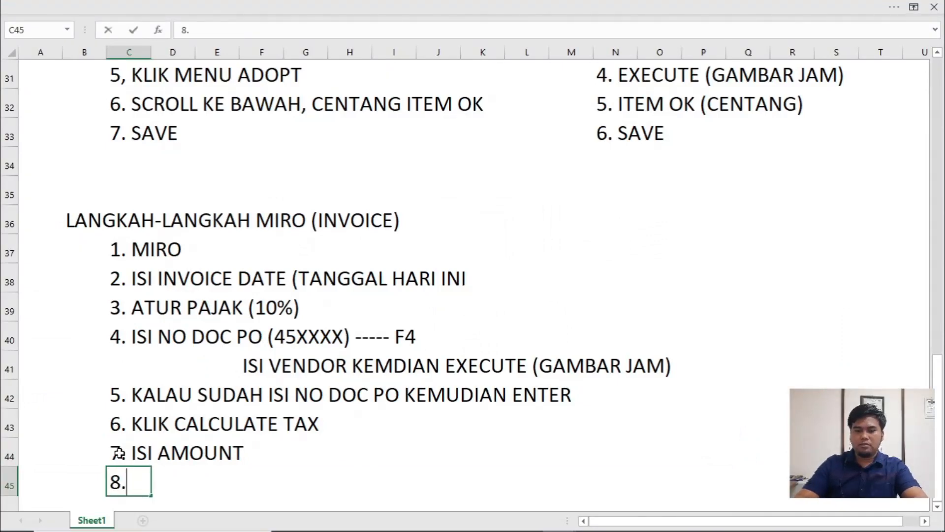
text( ENTER)
scroll(185, 379, down, 3)
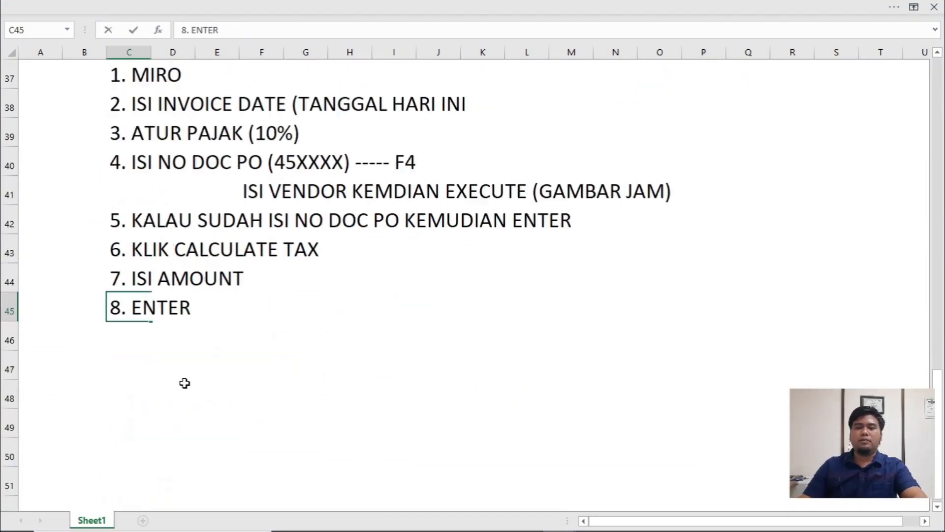
- Switch to SAP and apply the entered invoice amount to update the balance
scroll(187, 375, up, 1)
scroll(187, 375, up, 3)
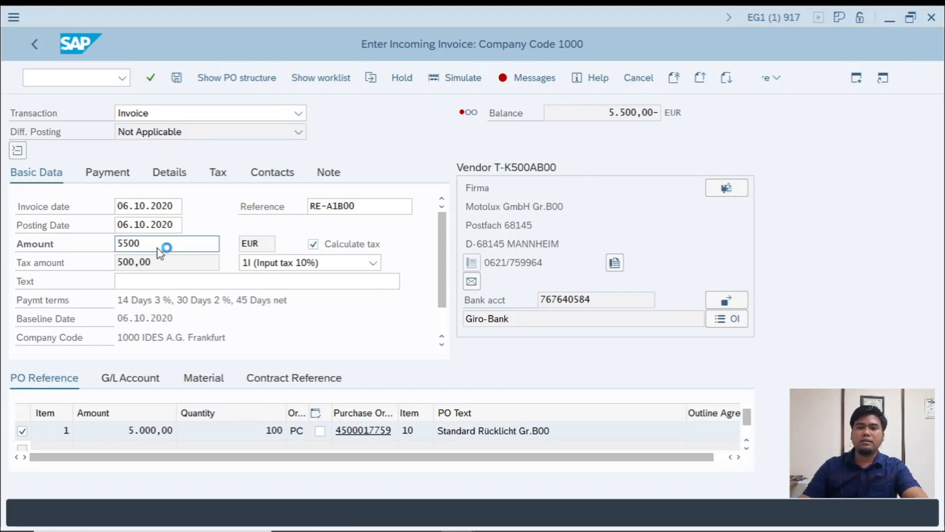
key(Return)
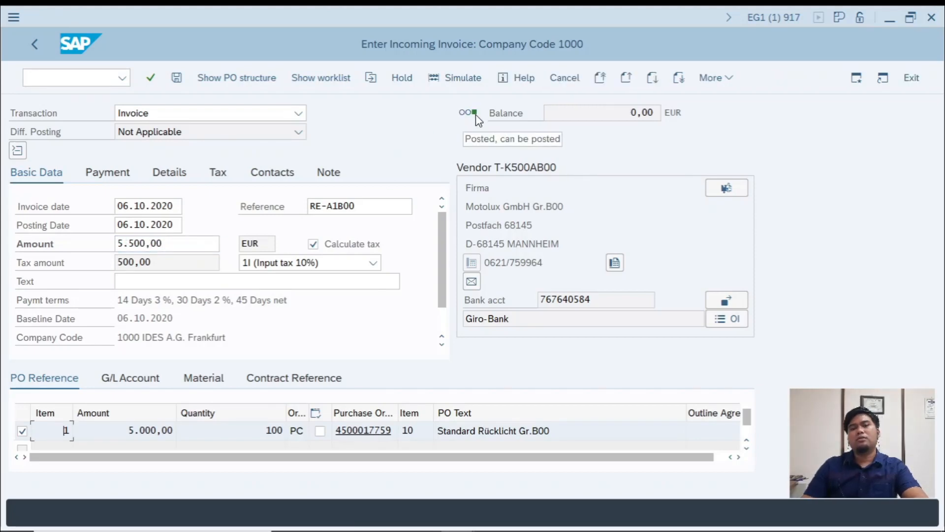
- Switch to the workbook and enter the ninth invoice step note "9. BALANCE WARNA HIJAU" in C46
key(alt+Tab)
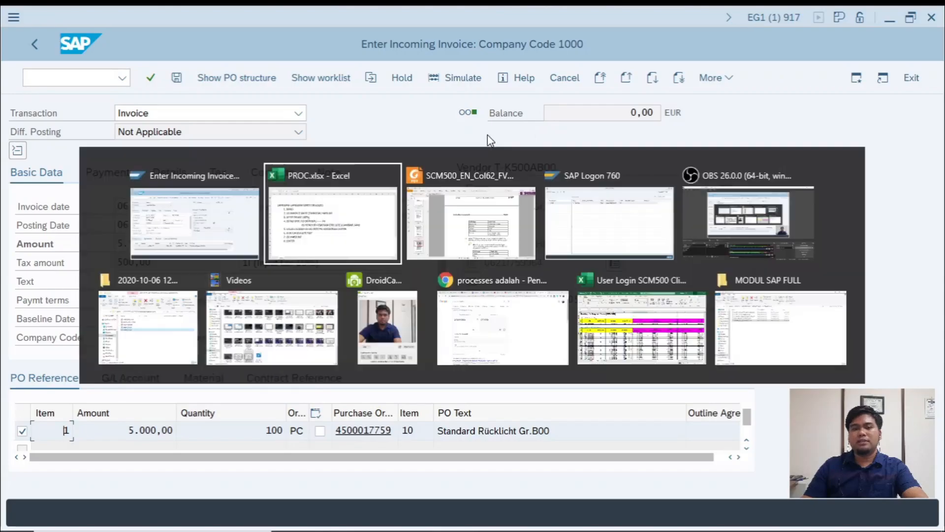
click(116, 420)
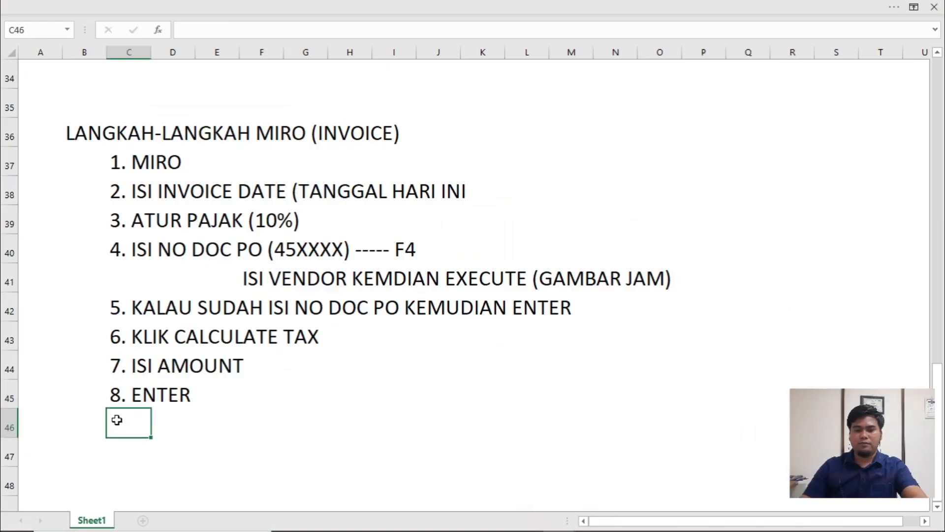
text(9. BAL)
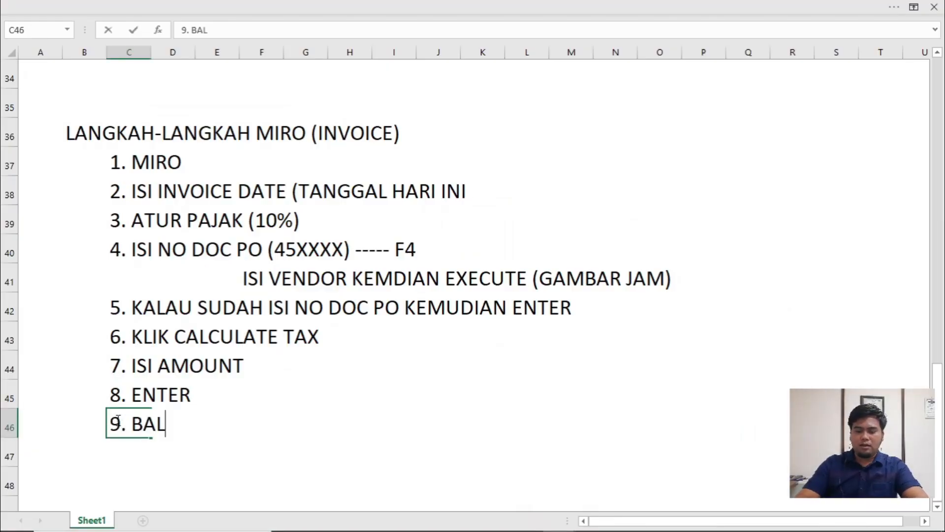
text(ANCE WARNA HIJAU)
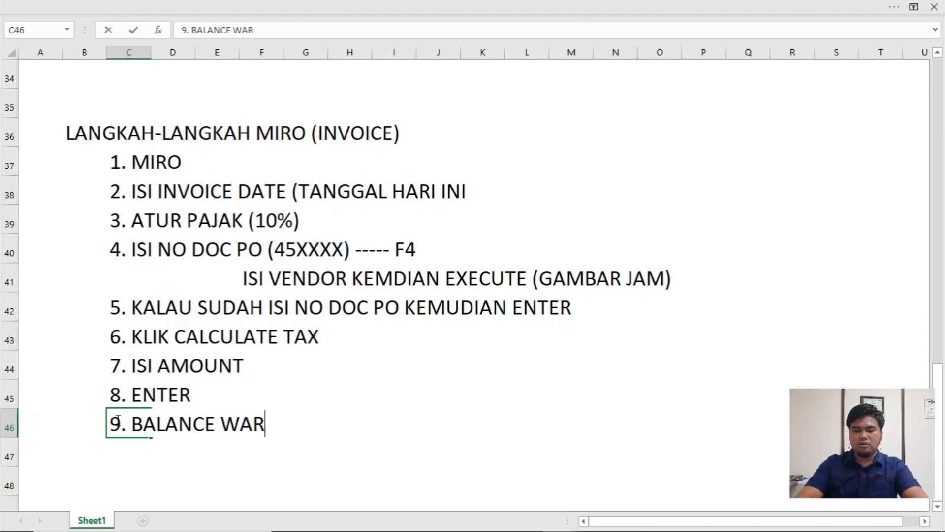
key(Return)
- Enter the final invoice step note "10. SAVE" in C47, then switch to SAP and post the invoice
text(10. SAV)
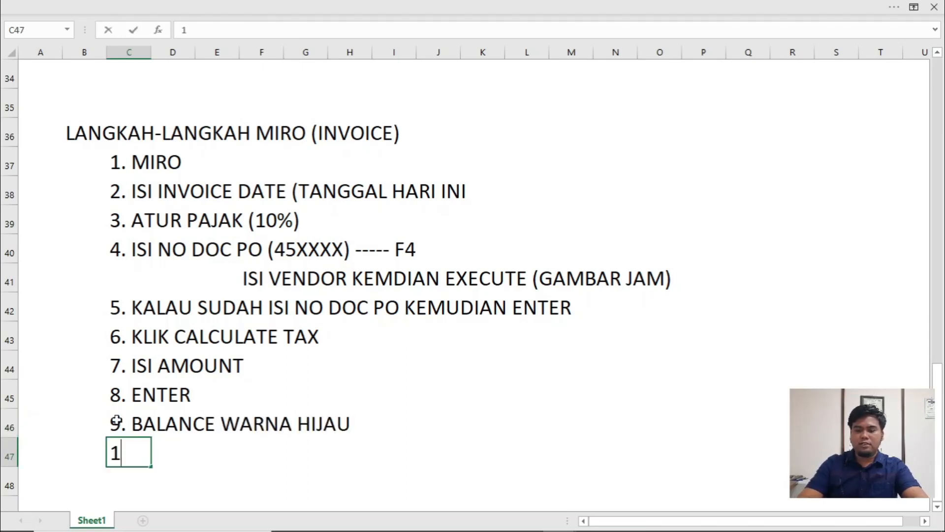
text(E)
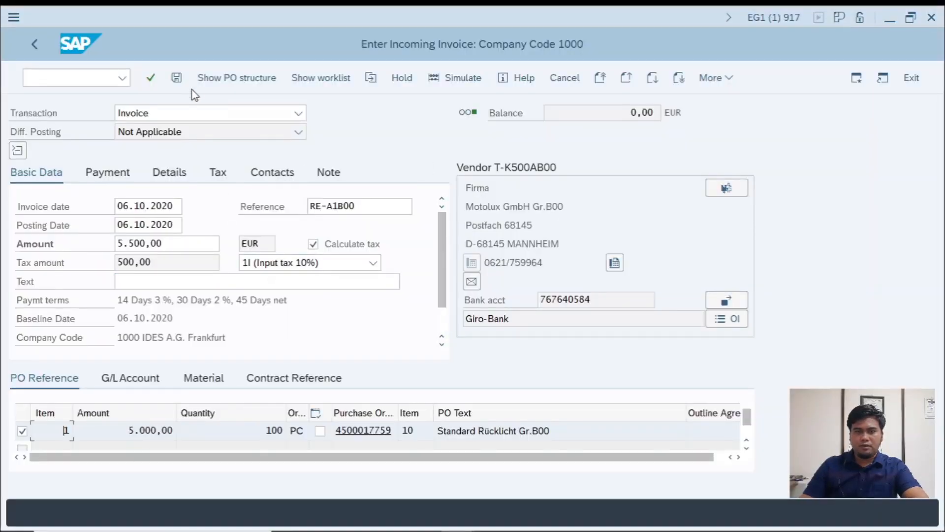
click(177, 77)
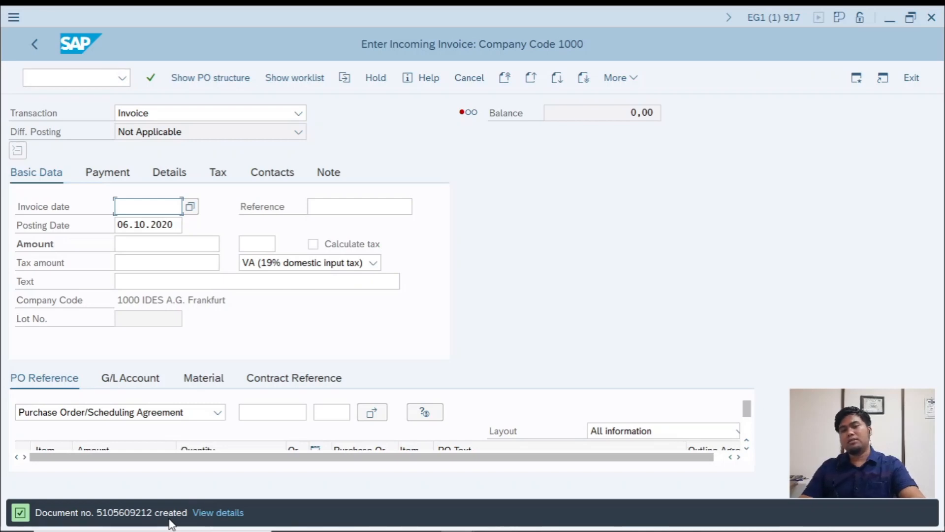
- Switch to the workbook and review the noted MIRO steps and the procurement, goods receipt and invoice headings
key(alt+Tab)
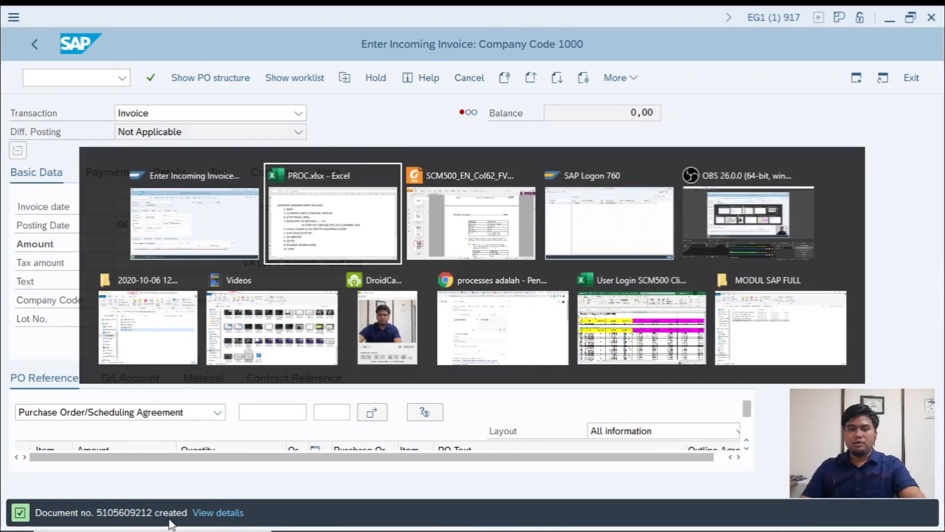
scroll(275, 424, up, 3)
scroll(276, 425, up, 8)
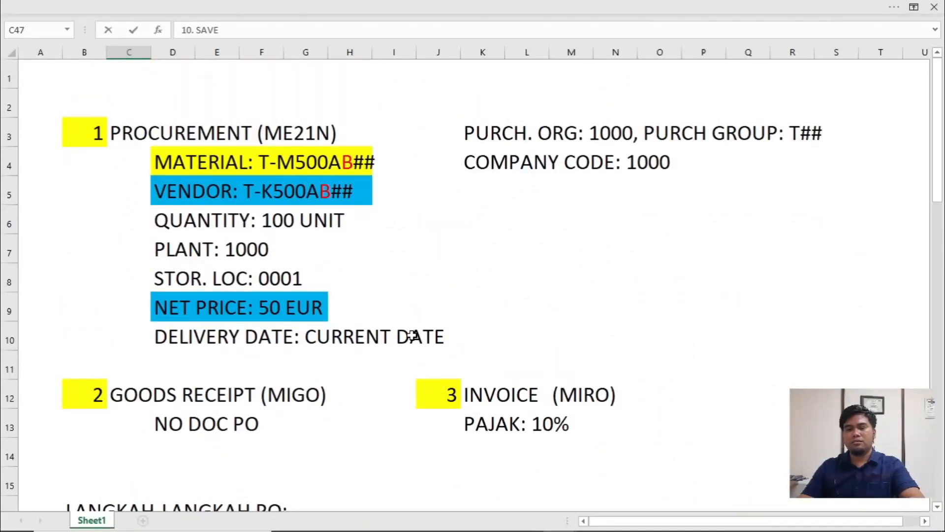
scroll(412, 335, down, 10)
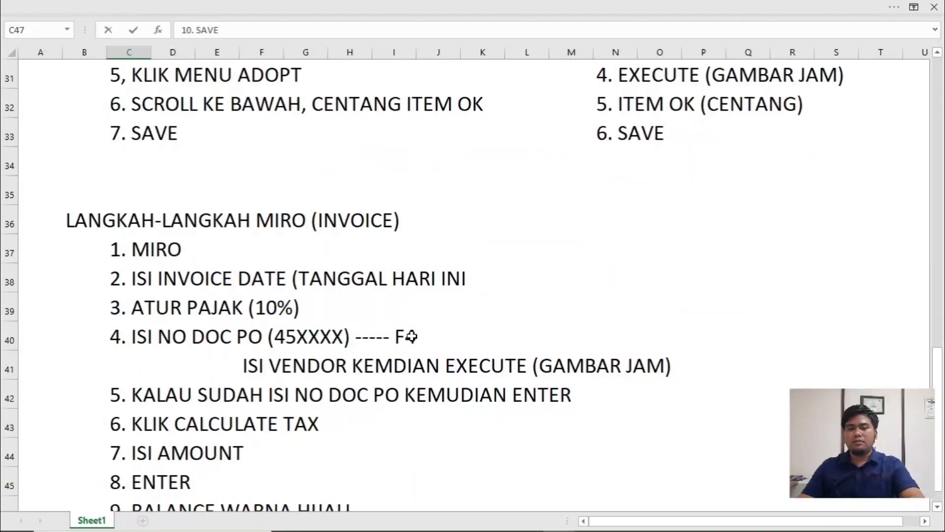
scroll(412, 336, down, 1)
scroll(412, 336, up, 9)
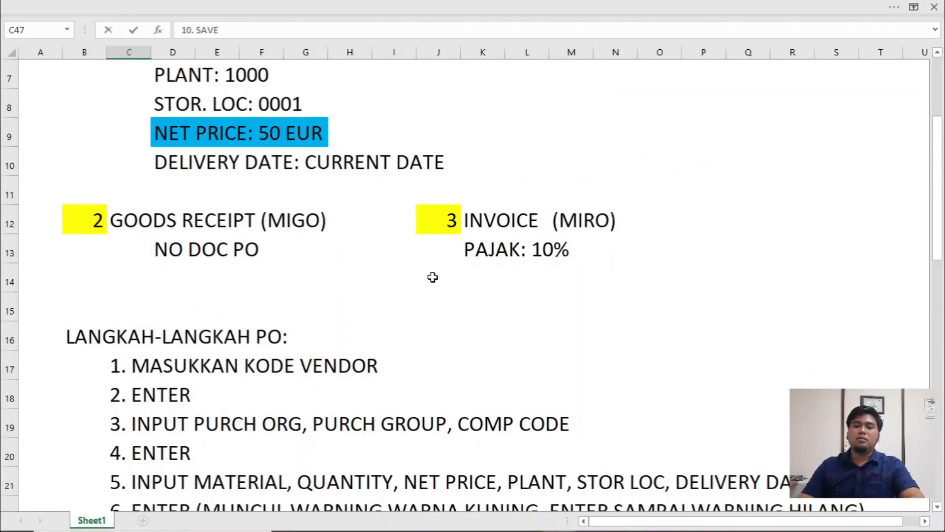
scroll(349, 325, up, 2)
click(312, 131)
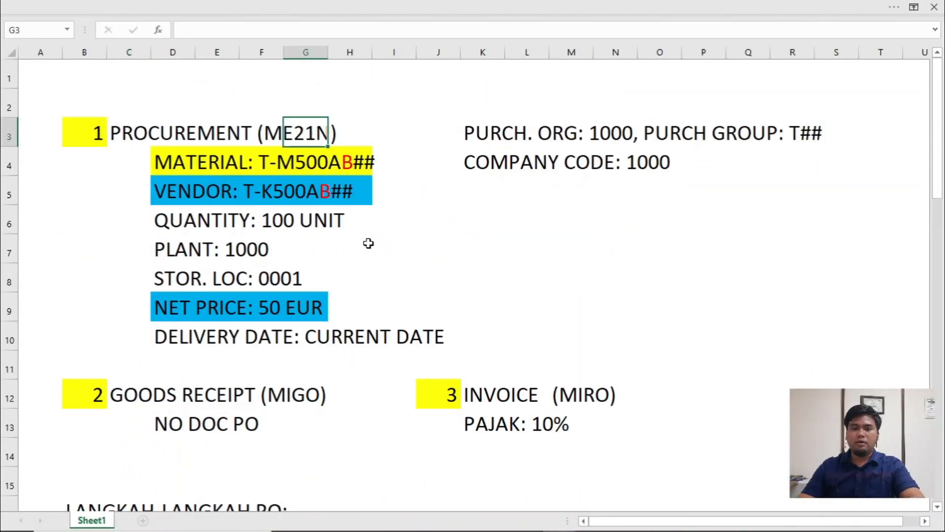
click(301, 398)
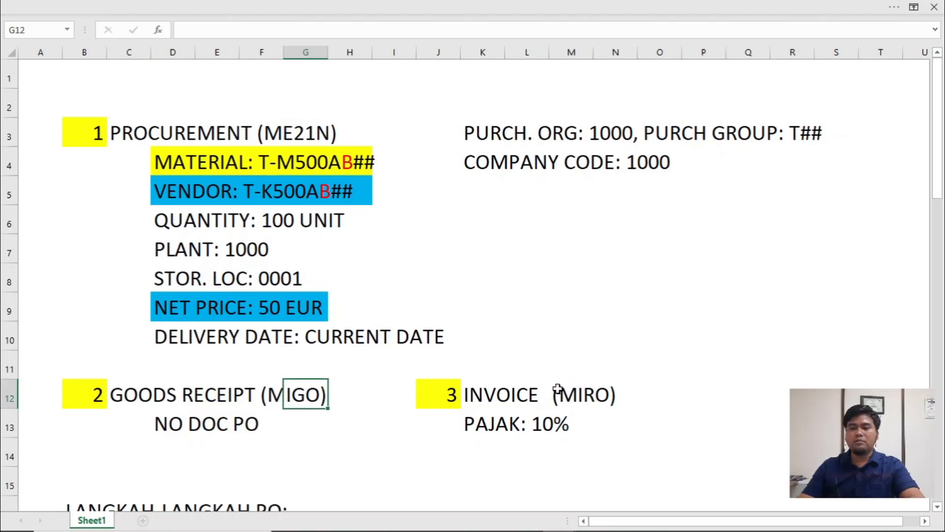
click(579, 395)
click(498, 396)
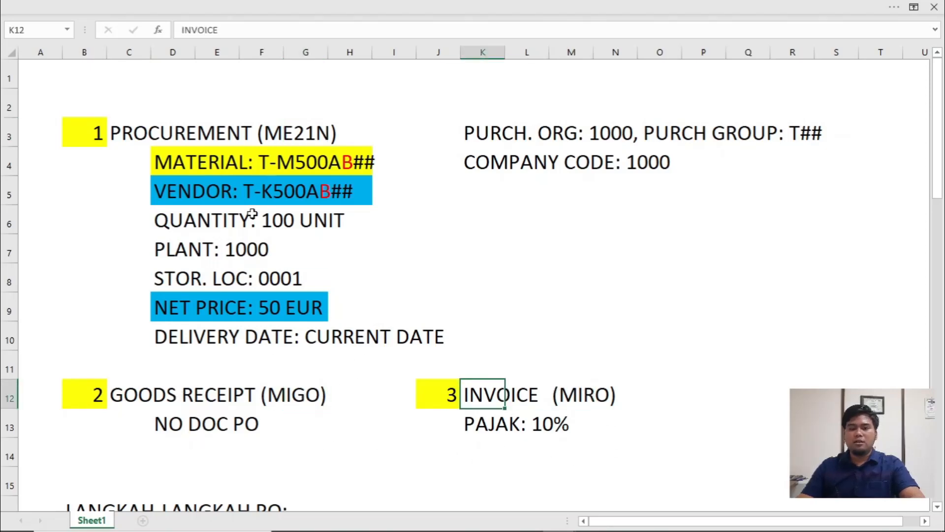
- Switch to the SCM500 PDF and examine the Solution 6 invoice verification exercise and its field values
key(alt+Tab)
key(alt+Tab)
scroll(503, 333, up, 5)
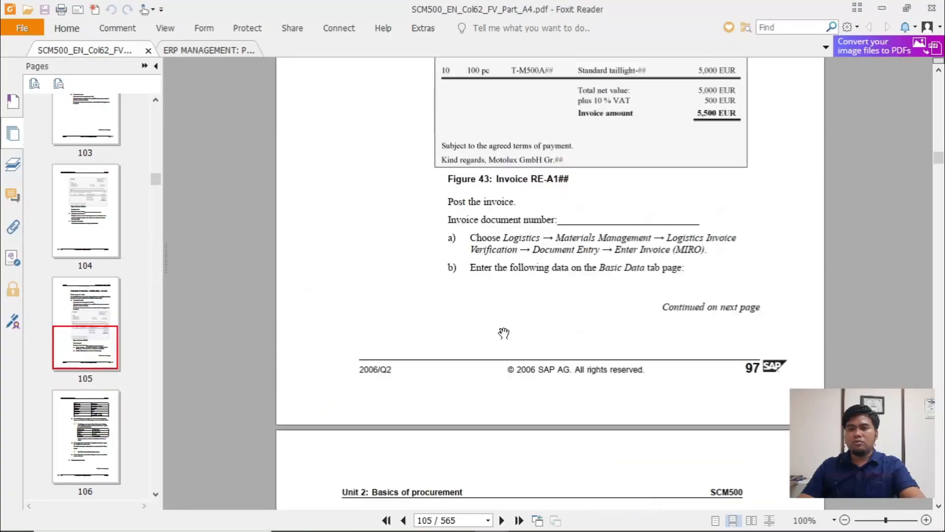
scroll(504, 333, down, 5)
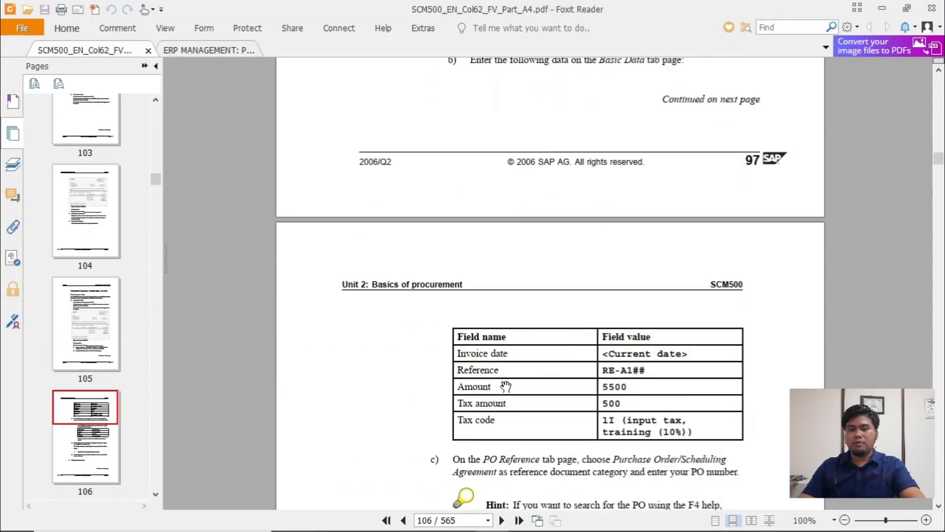
scroll(509, 364, down, 2)
scroll(510, 373, up, 12)
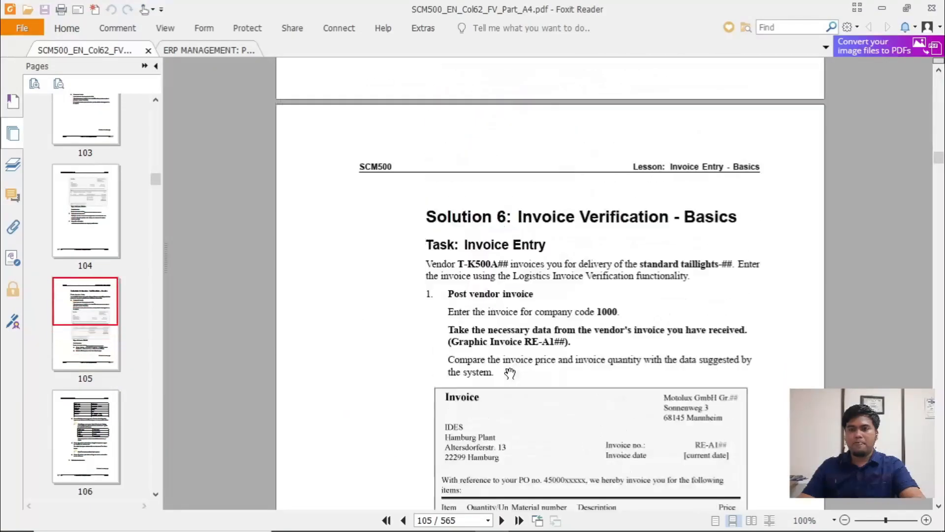
- Switch to the workbook and label the PROCUREMENT (ME21N) section with "EXC 4" in I3
key(alt+Tab)
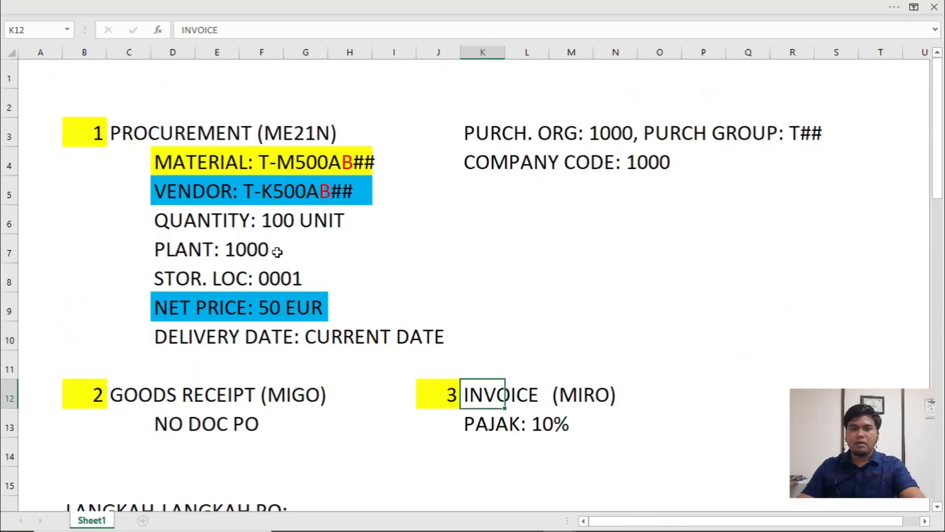
click(371, 137)
click(388, 136)
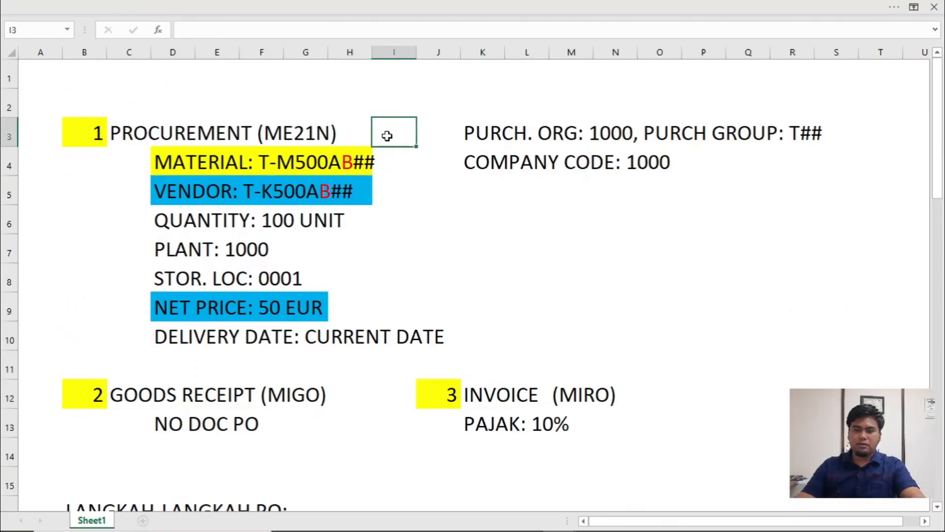
text(EXC)
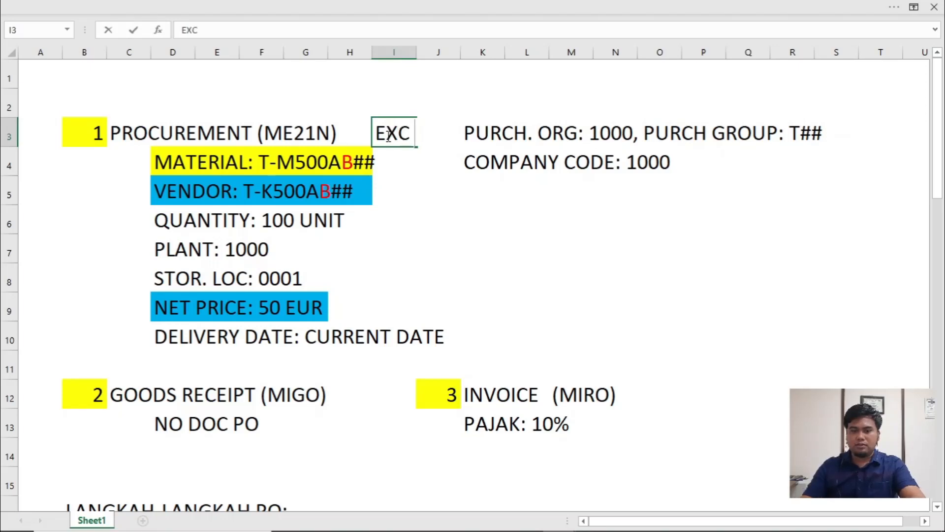
text( 4)
click(348, 399)
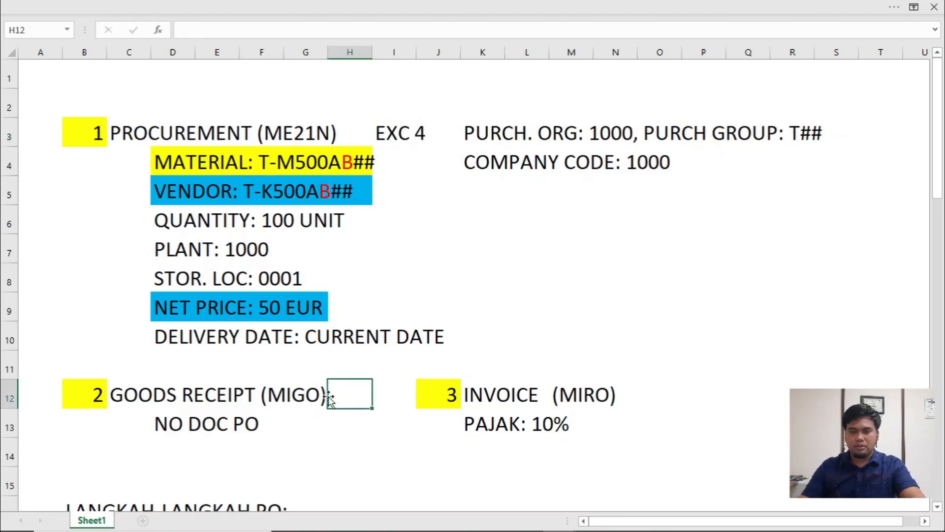
- Label the GOODS RECEIPT (MIGO) section with "EXC 5" in C11
click(132, 373)
text(EXC)
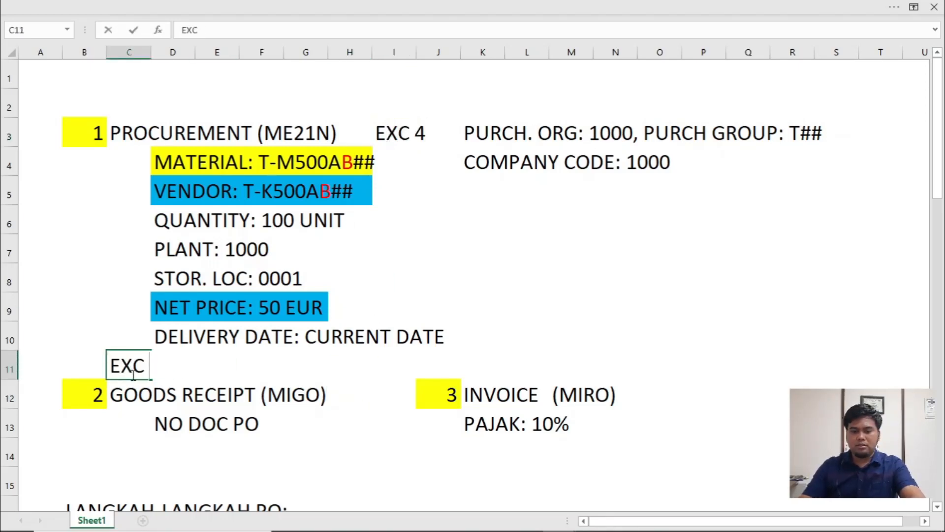
text( 5)
- Label the INVOICE (MIRO) section with "EXC 6" in O12
click(673, 396)
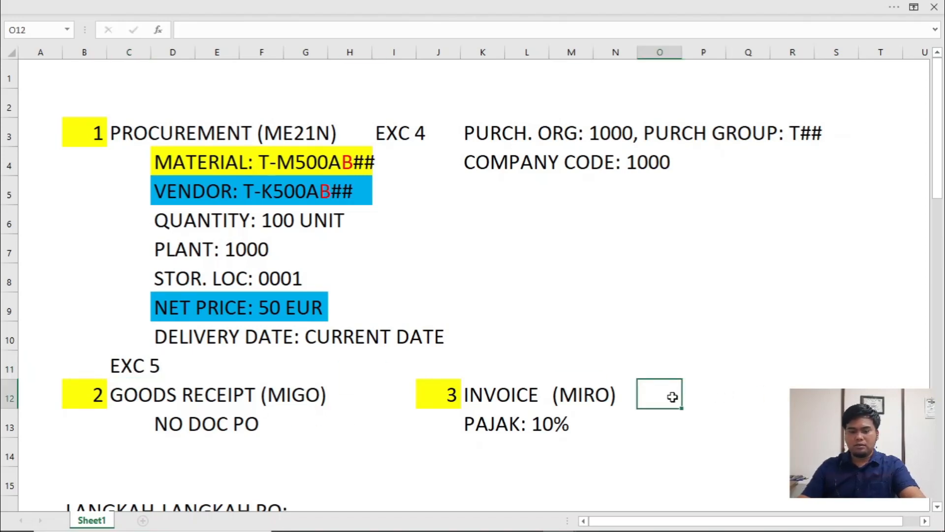
text(EXC 5)
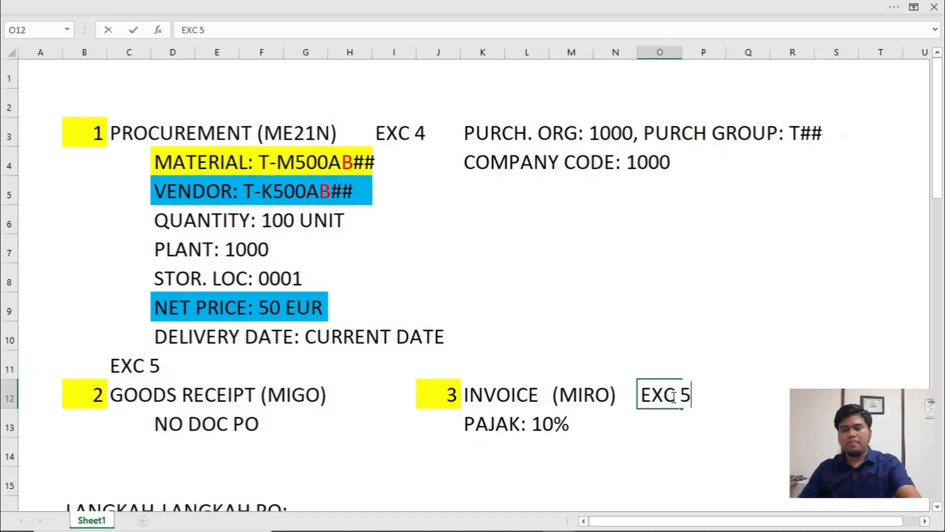
key(BackSpace)
text(6)
click(783, 375)
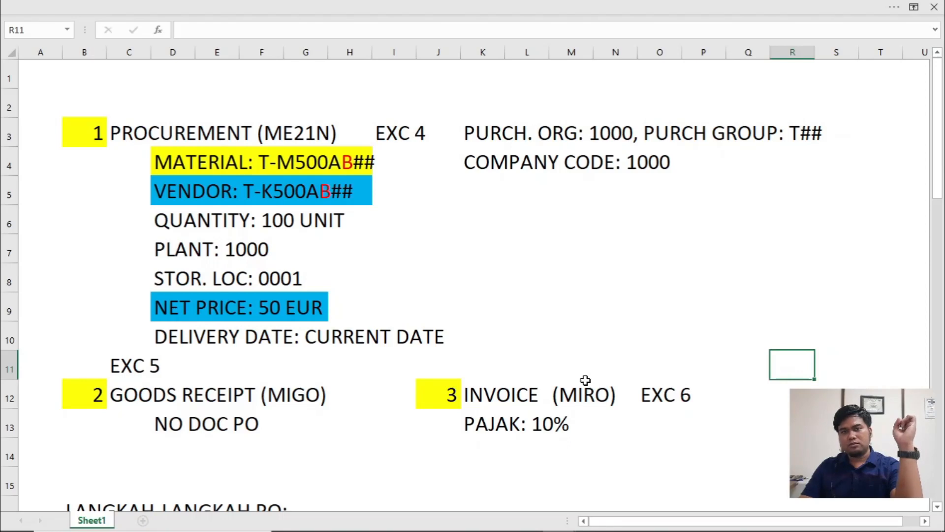
click(438, 253)
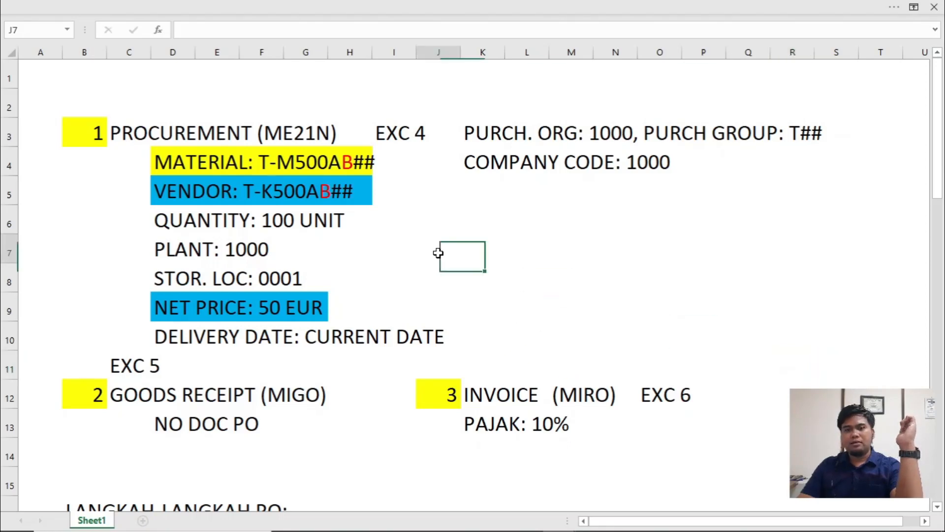